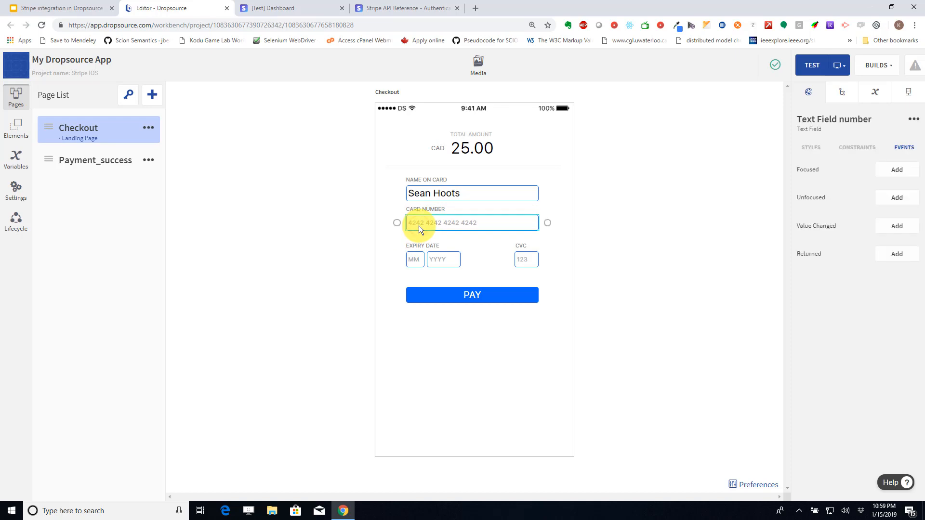
- Inspect the month, year and CVC fields and the PAY button on the Checkout page
click(413, 261)
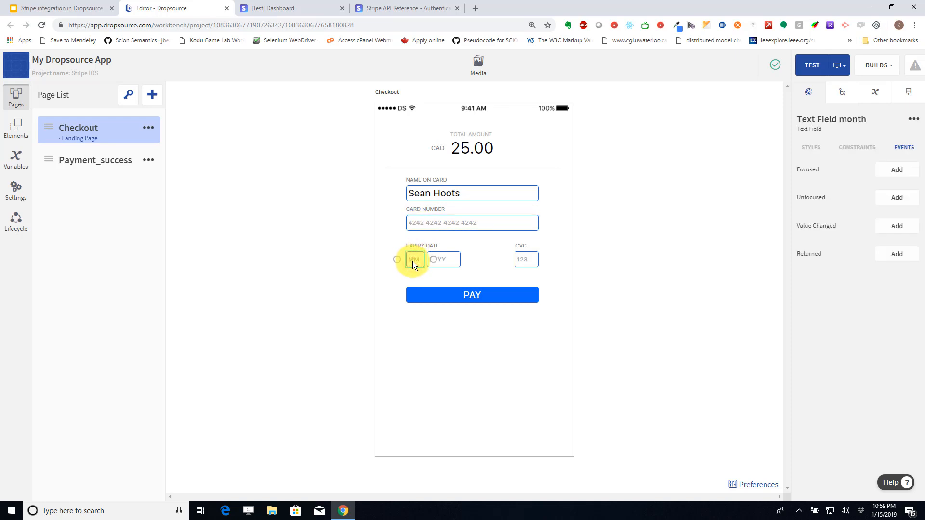
click(443, 260)
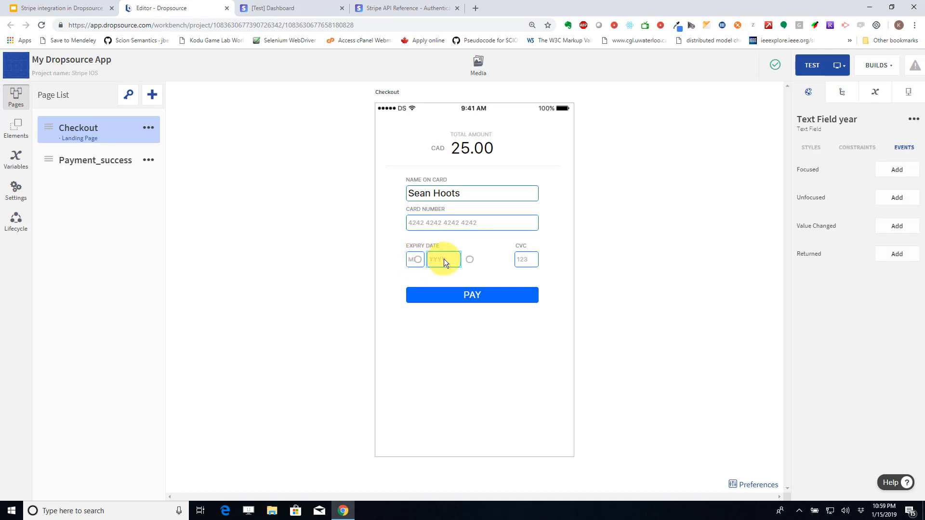
click(529, 259)
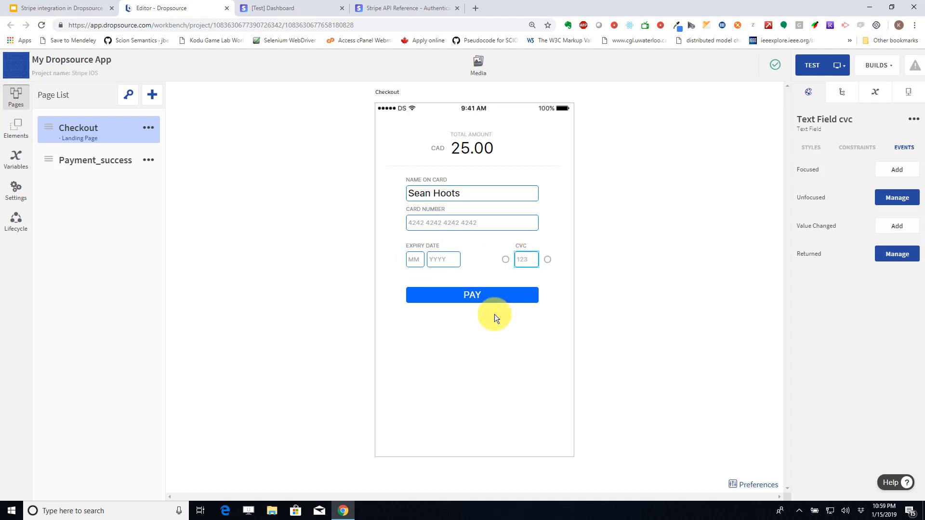
click(501, 373)
click(472, 293)
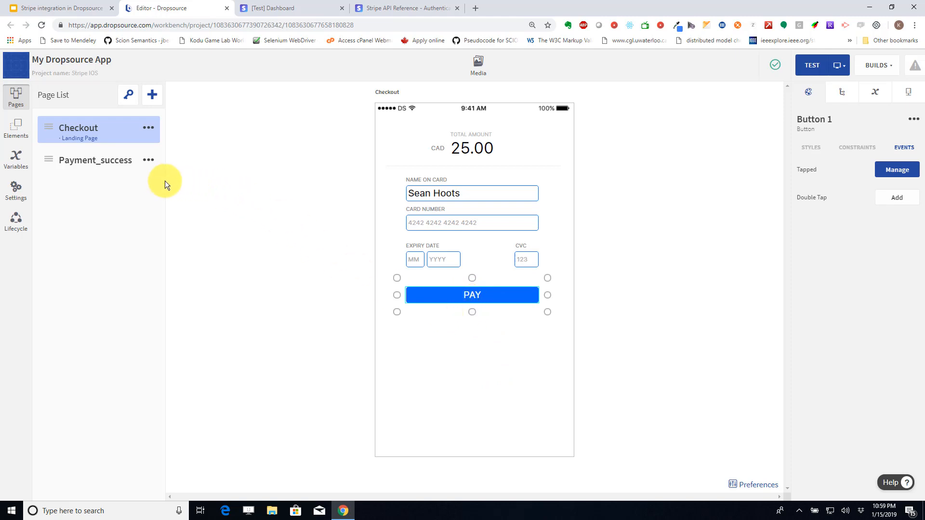
- View the Payment_success page and its CHARGE ID label, and return to the Checkout page
click(105, 163)
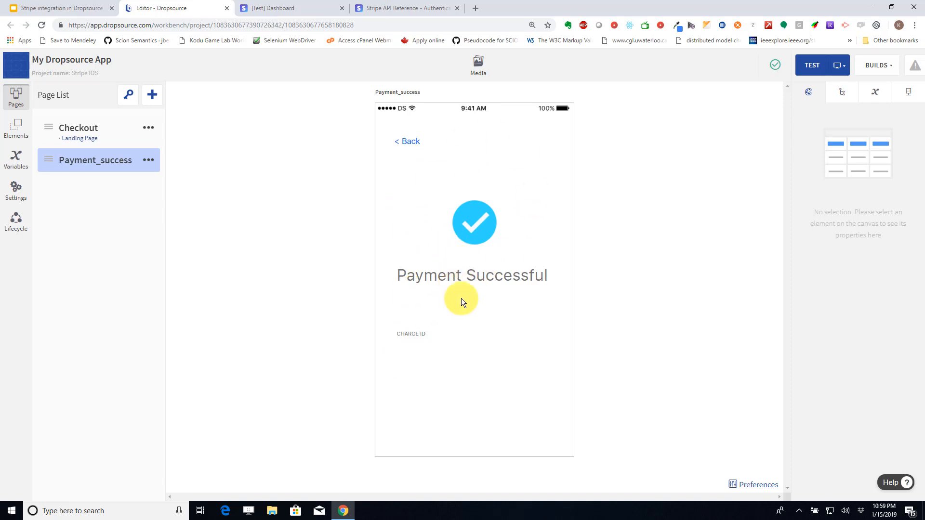
click(413, 335)
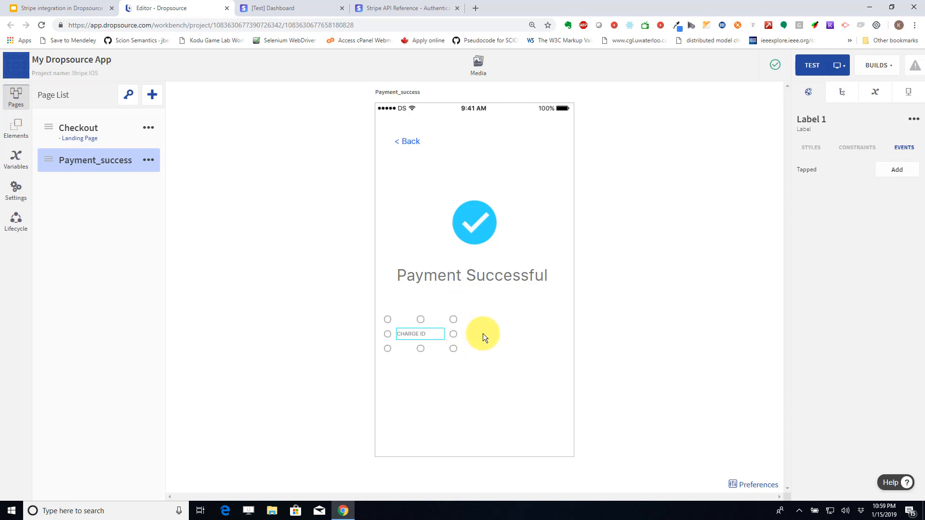
click(95, 135)
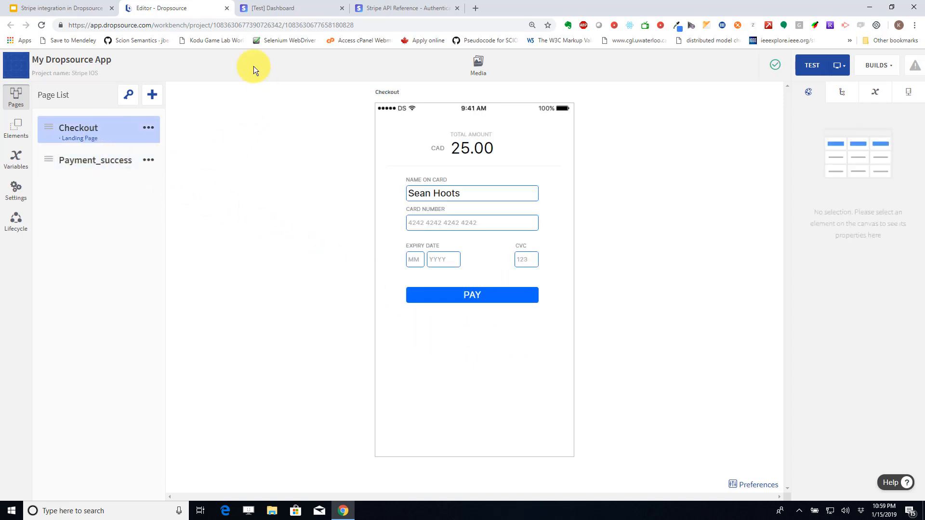
- Switch to the Google Slides outline and highlight the "Import Swagger file" item
click(86, 14)
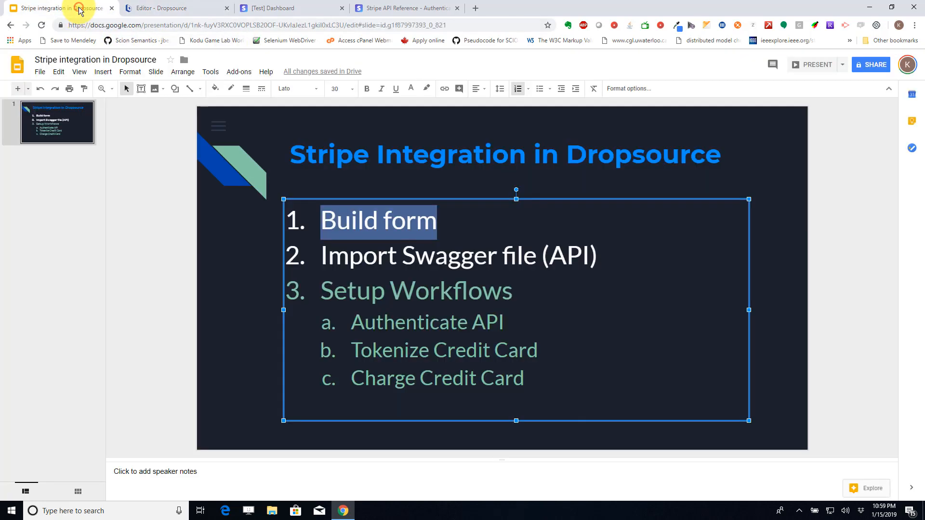
click(392, 220)
drag(316, 252, 532, 248)
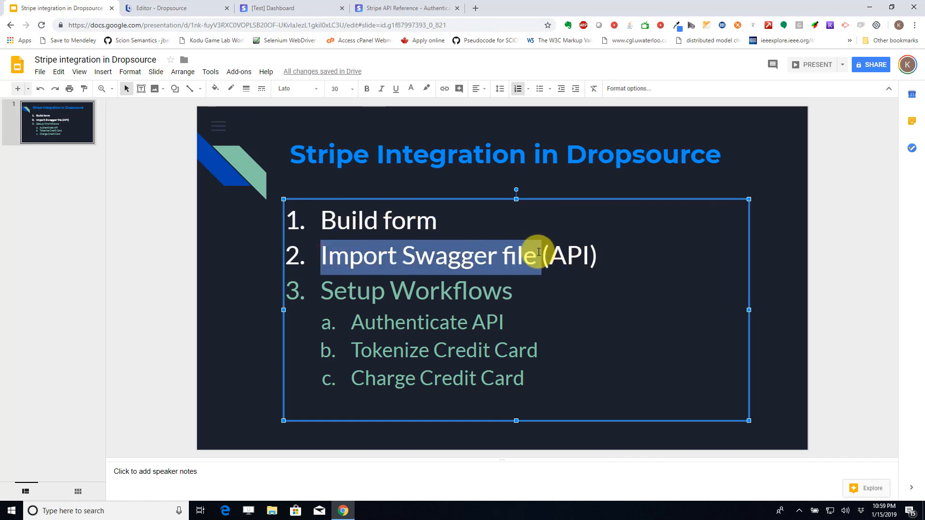
click(572, 252)
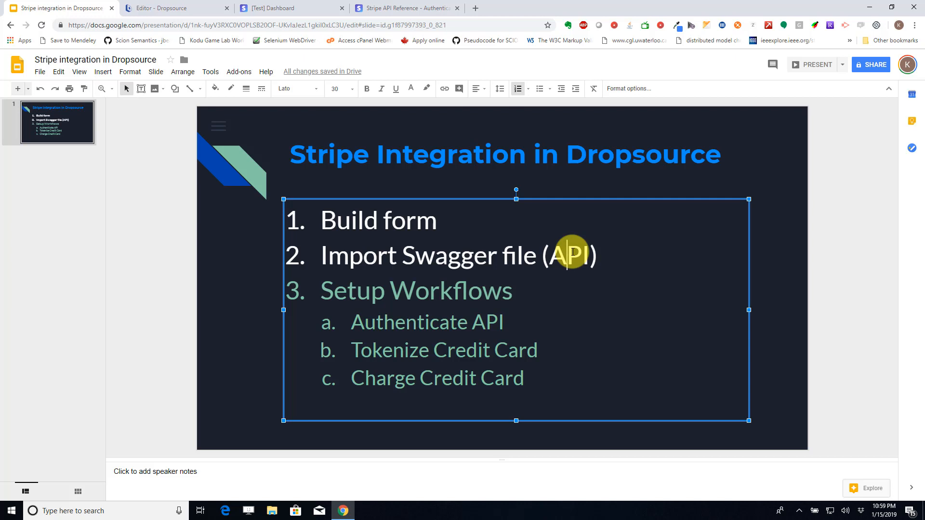
- Return to the Dropsource editor and review the ways to add an API and the request list of the Stripe API
click(198, 7)
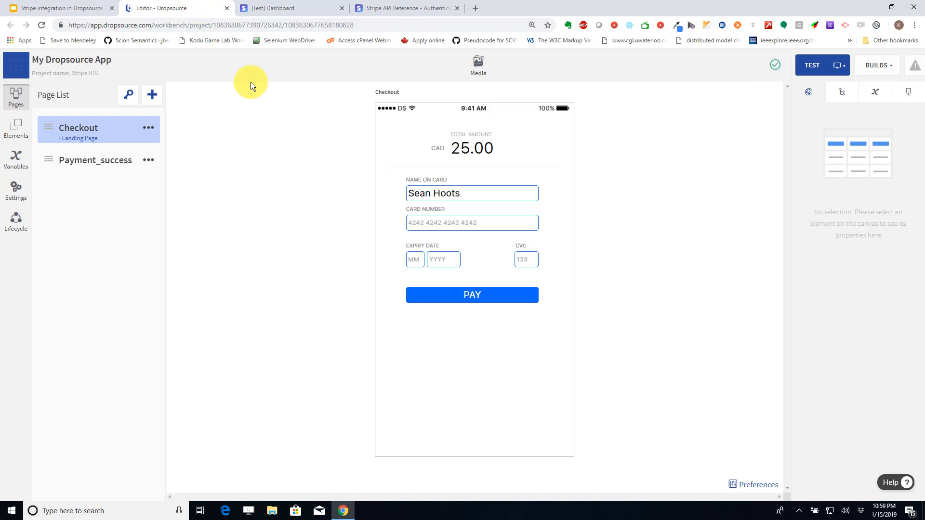
click(910, 93)
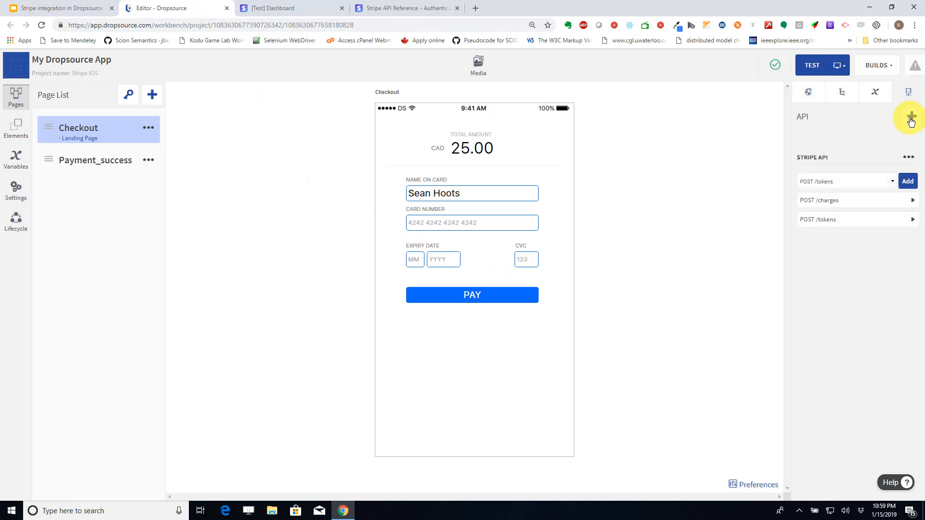
click(911, 117)
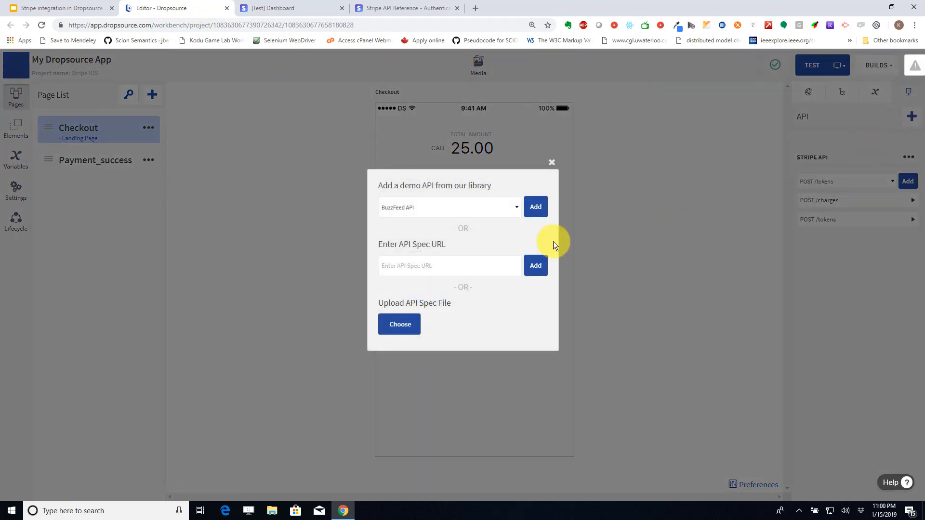
click(430, 264)
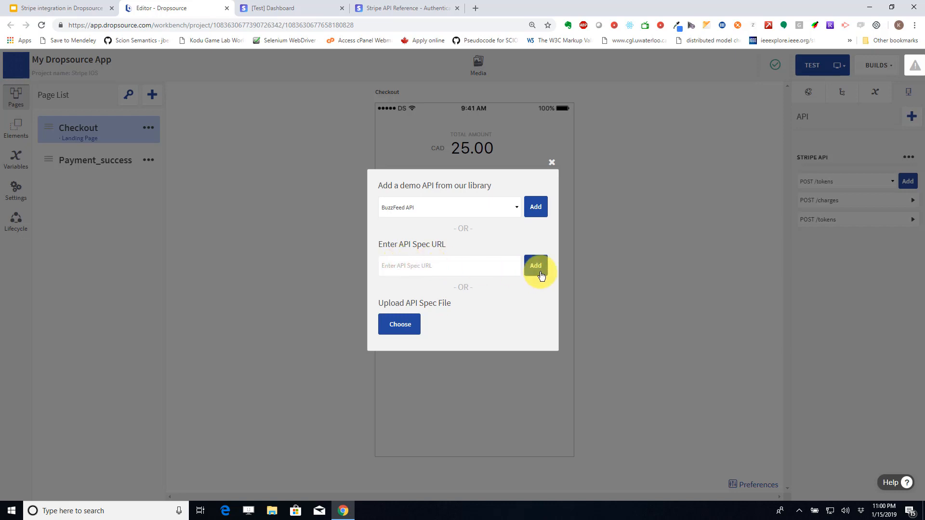
click(551, 164)
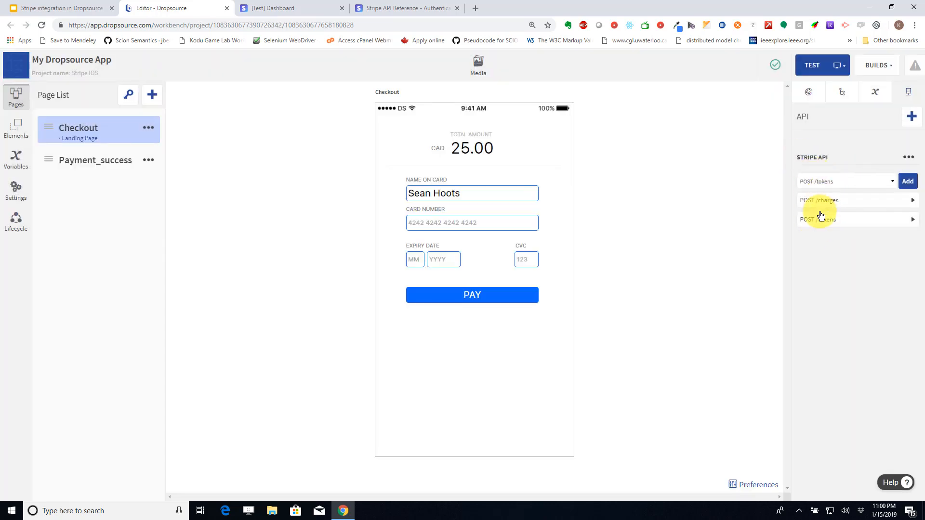
click(824, 183)
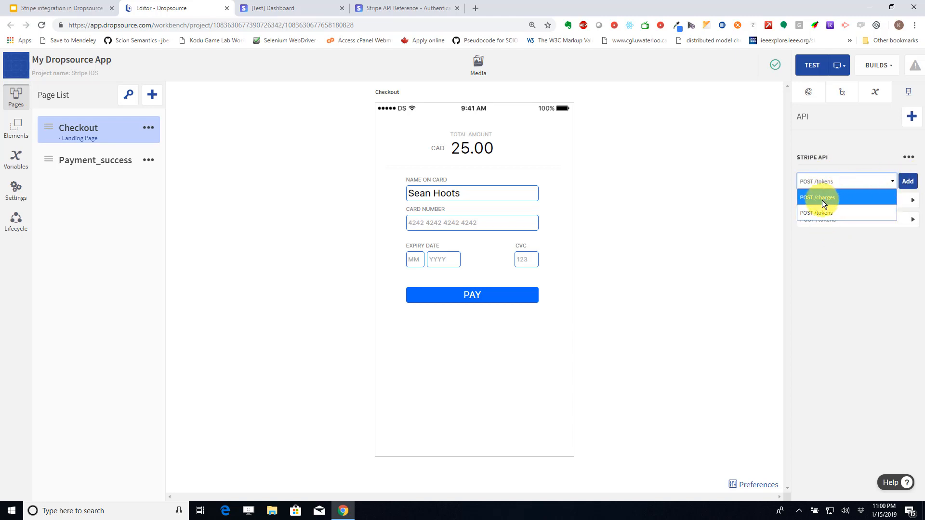
click(846, 309)
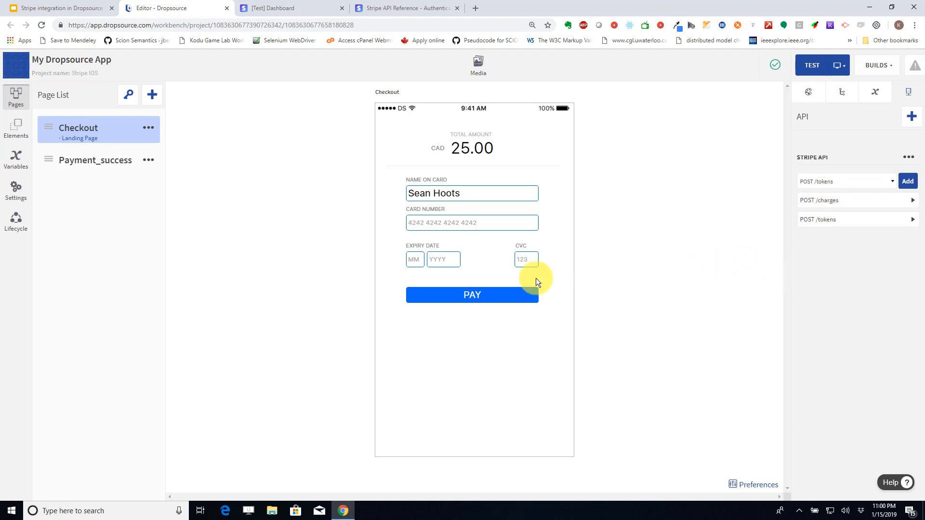
- Go back to the Google Slides outline and highlight "Authenticate API" under Setup Workflows
click(89, 9)
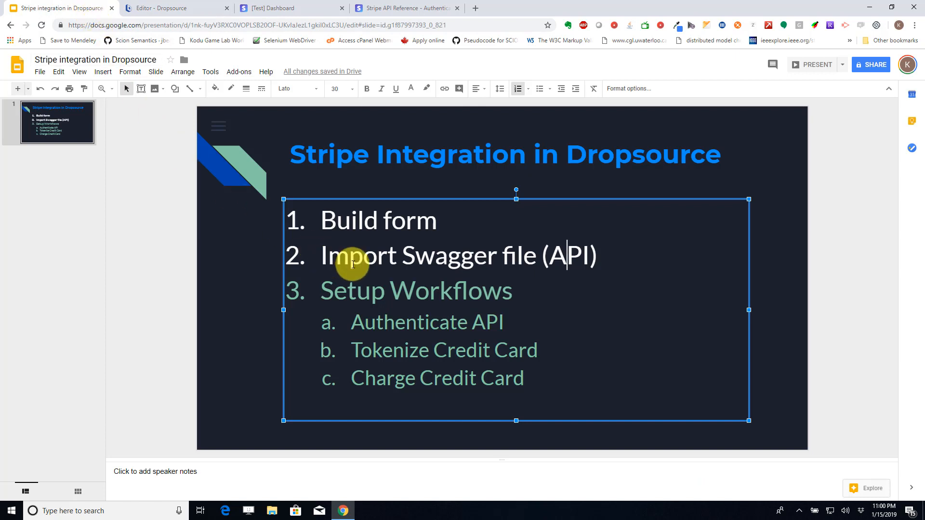
click(543, 256)
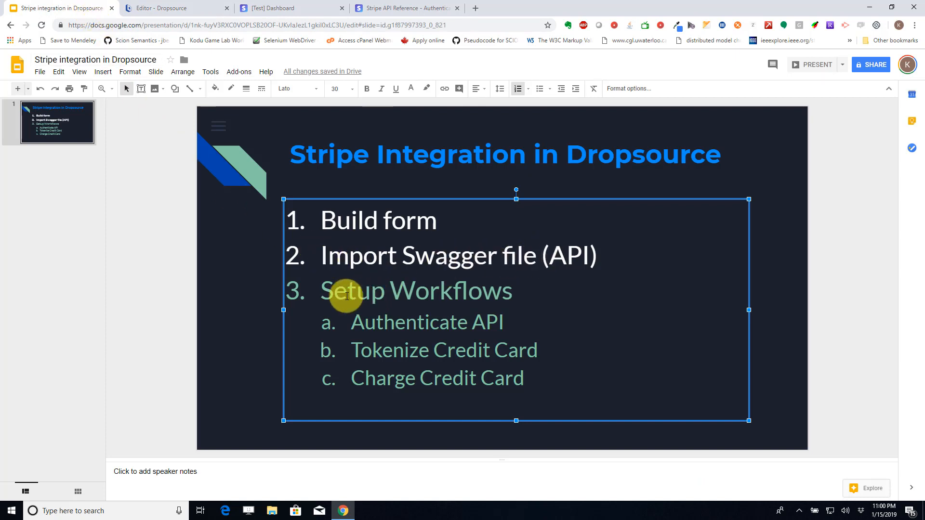
drag(359, 323, 503, 320)
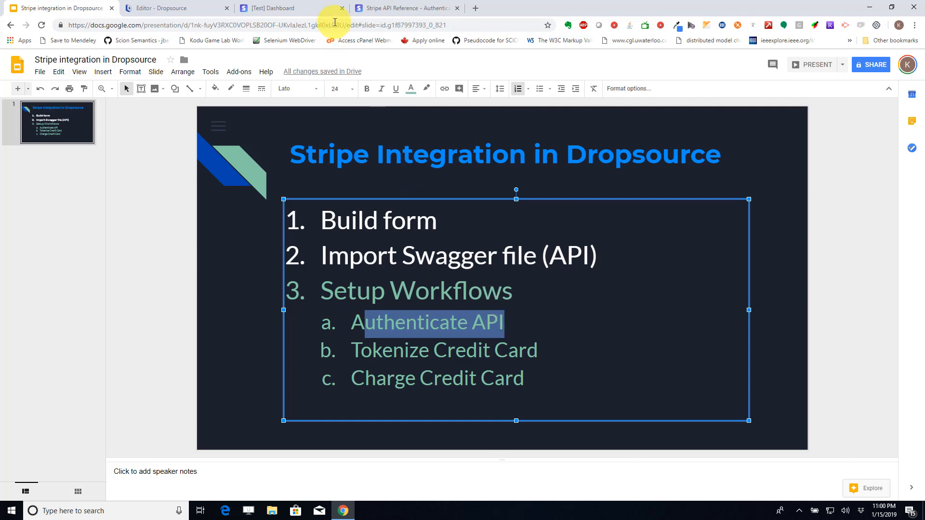
- Switch to the Stripe API Reference and examine the bearer Authorization header in the Authentication section
click(376, 9)
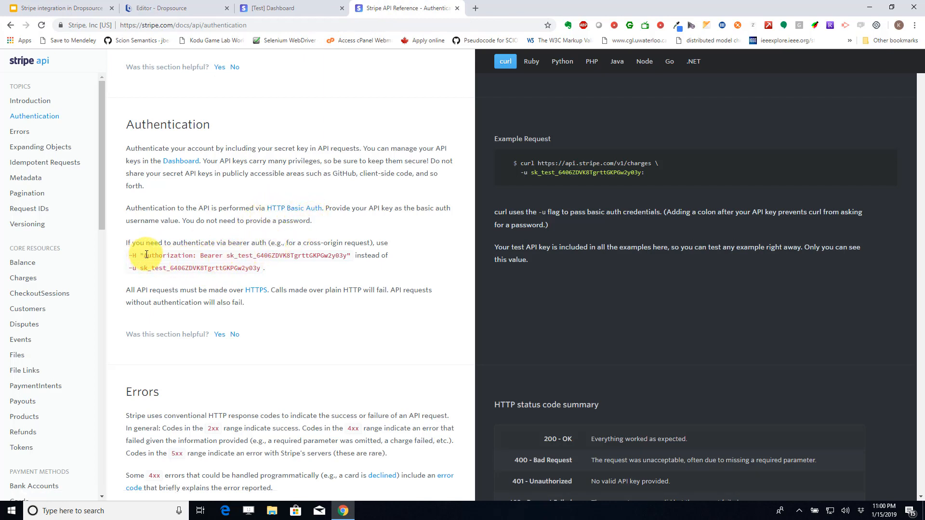
drag(146, 256, 194, 256)
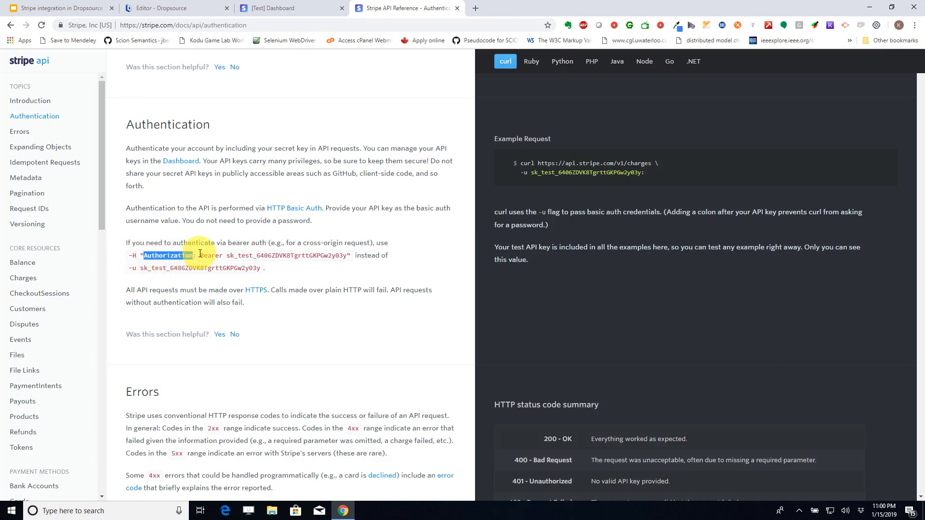
drag(200, 254, 351, 256)
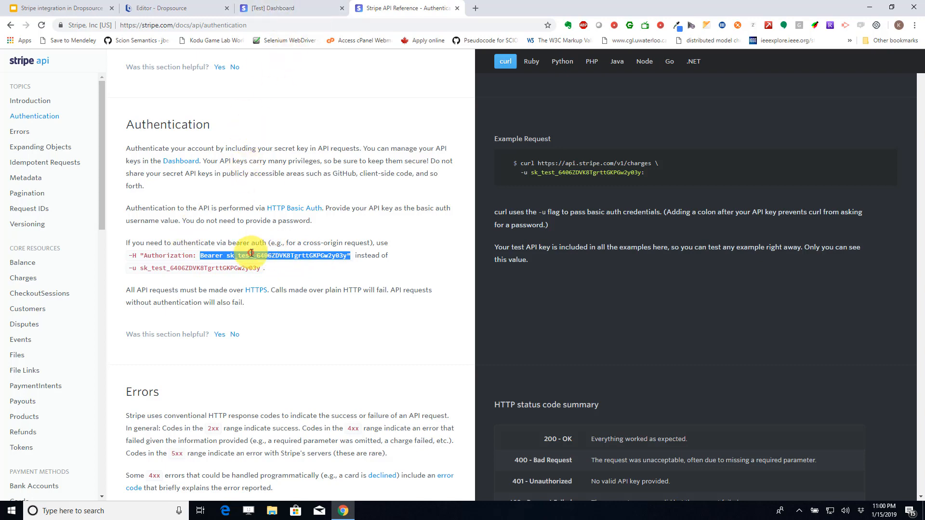
click(240, 242)
- Switch to the Stripe dashboard, reveal the secret test key among the developer API keys and select its token
click(288, 5)
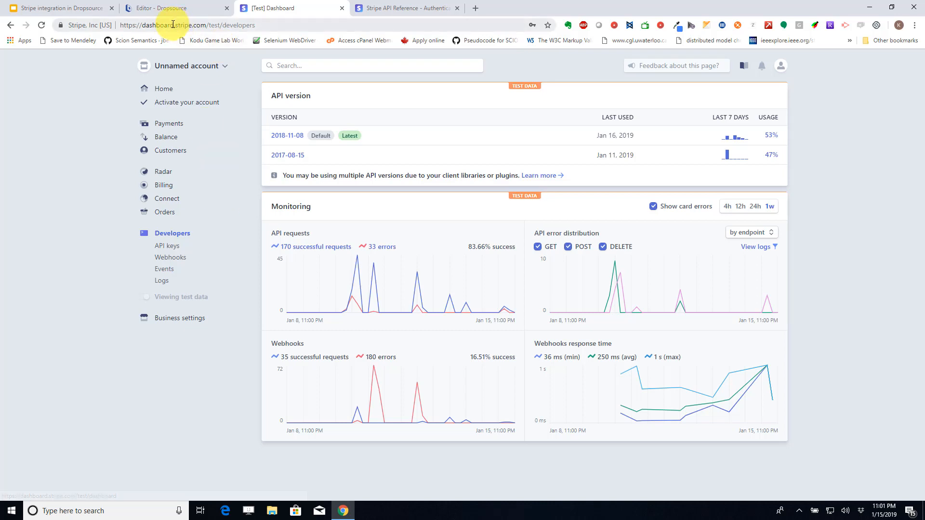
click(173, 234)
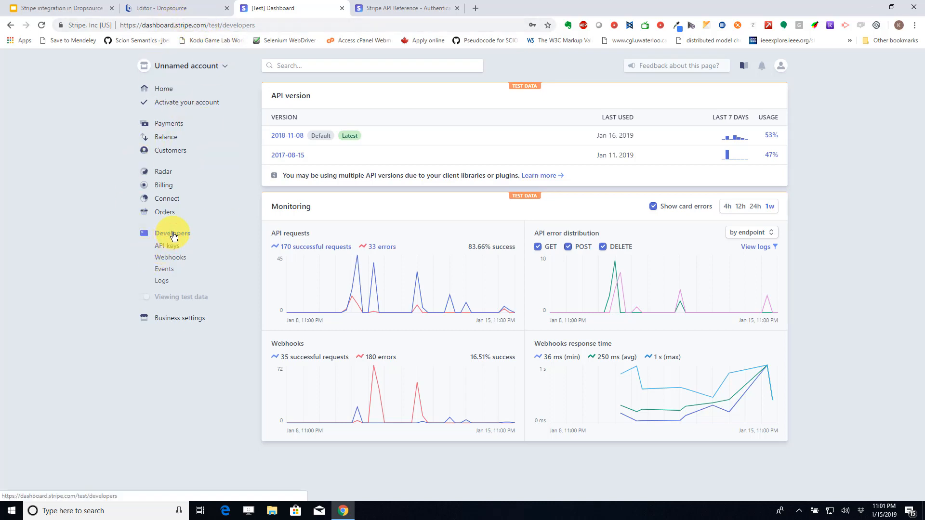
click(169, 247)
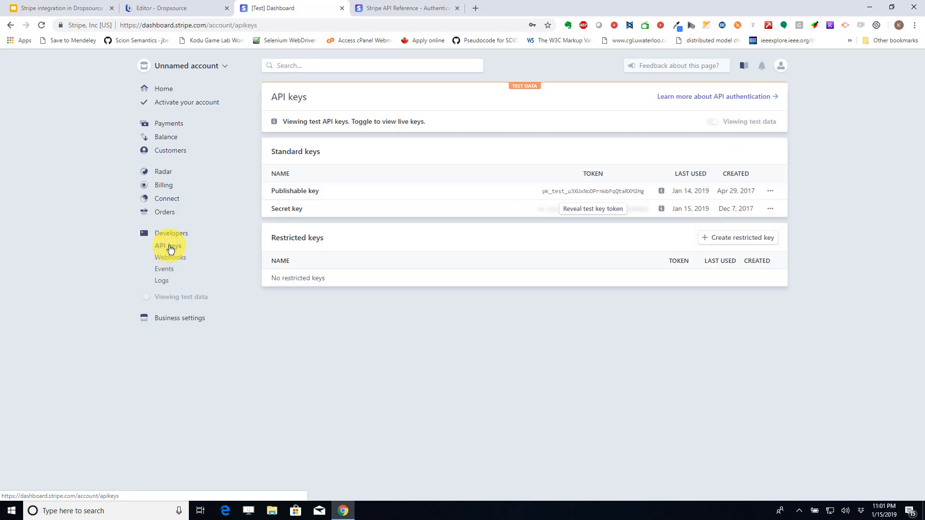
drag(269, 209, 303, 213)
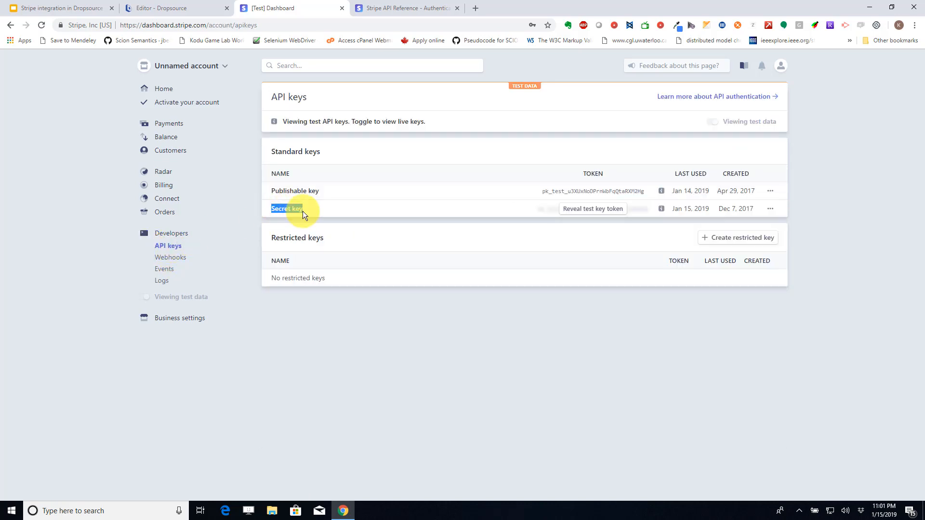
click(592, 209)
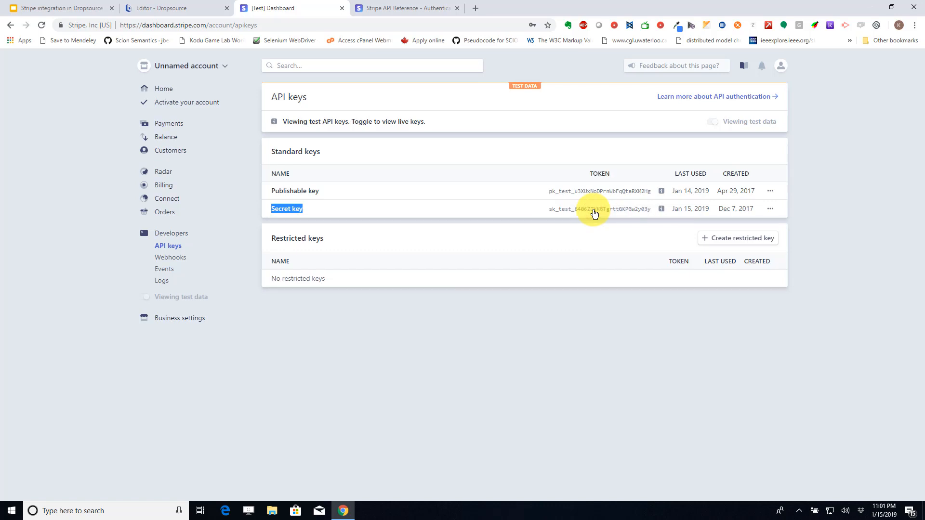
drag(549, 209, 651, 210)
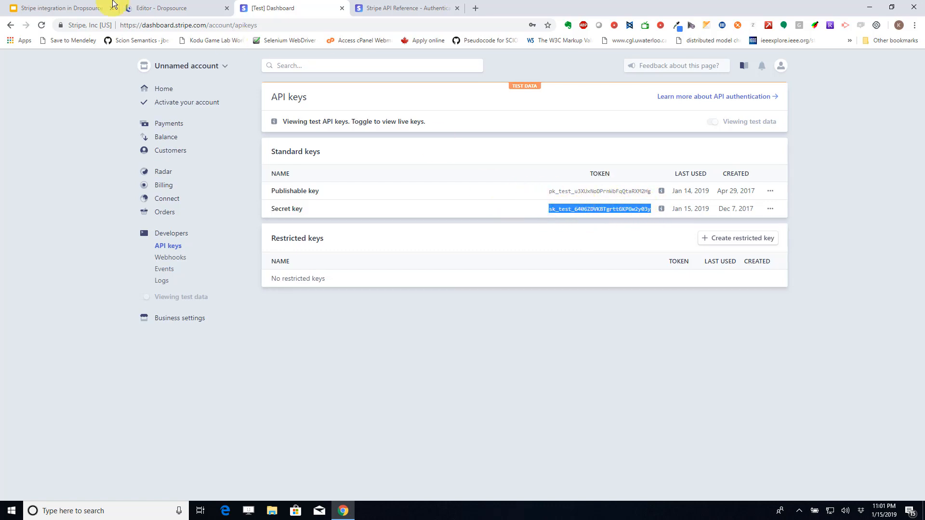
- Return to the Dropsource editor and inspect the auth_token device variable's name and type without changing them
click(157, 8)
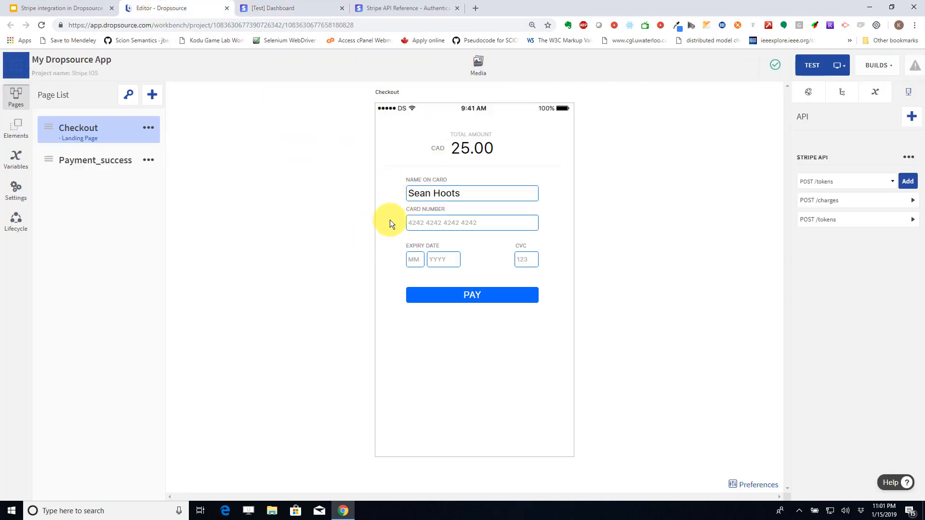
click(18, 164)
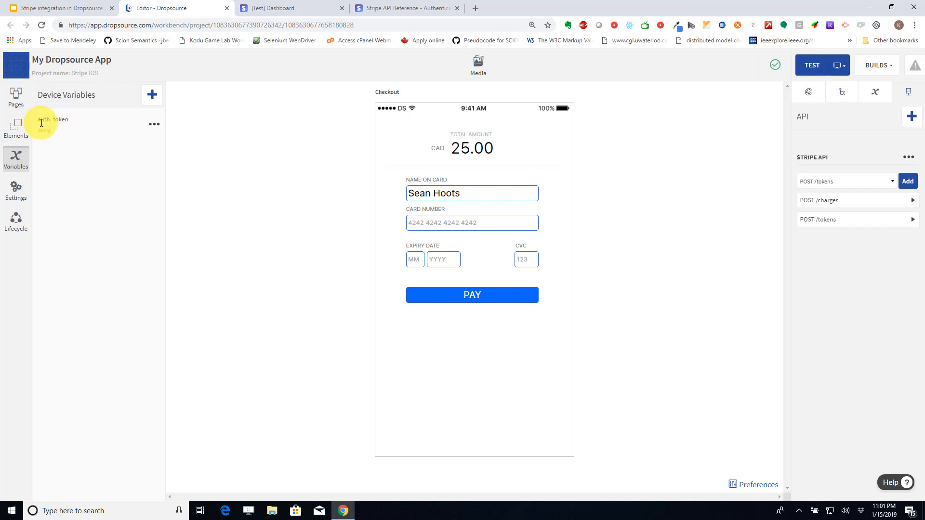
click(151, 123)
click(179, 130)
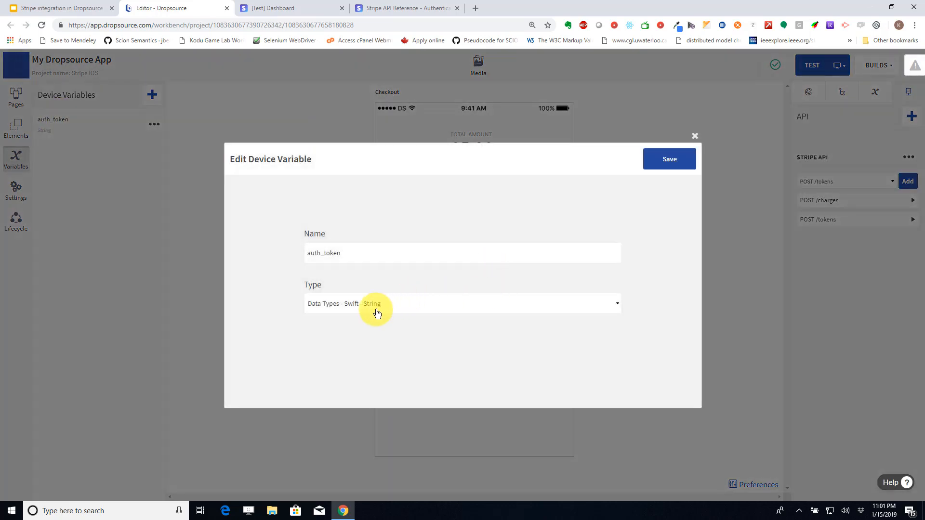
click(352, 307)
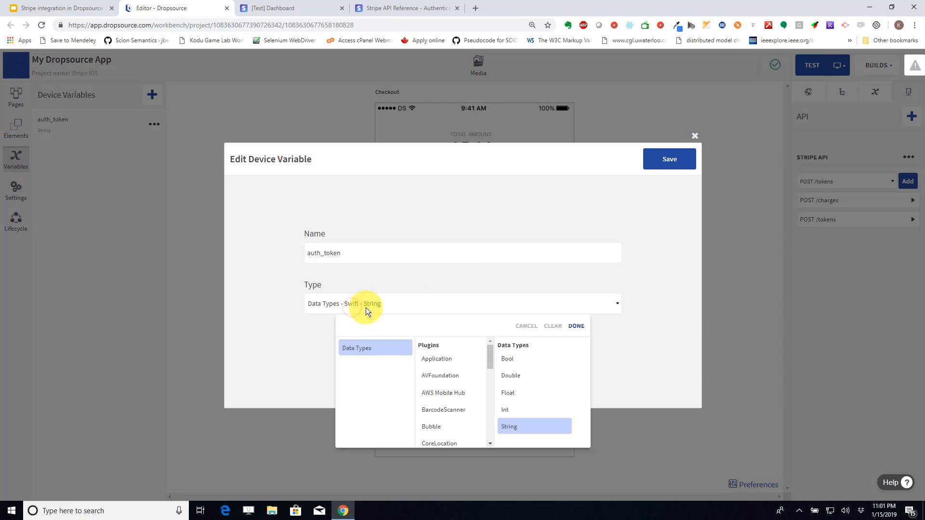
click(690, 135)
click(691, 135)
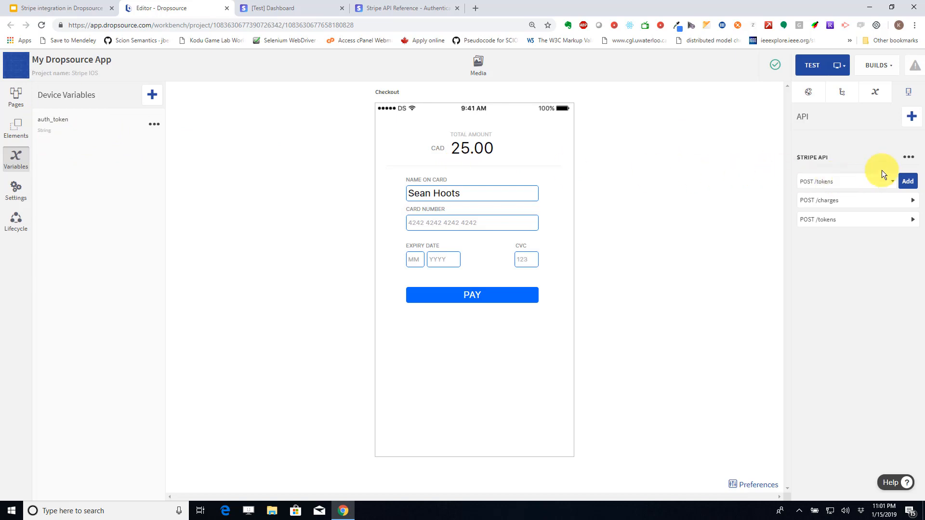
- Set the Stripe API's authentication so its API key uses the auth_token device variable, and save the setting
click(908, 159)
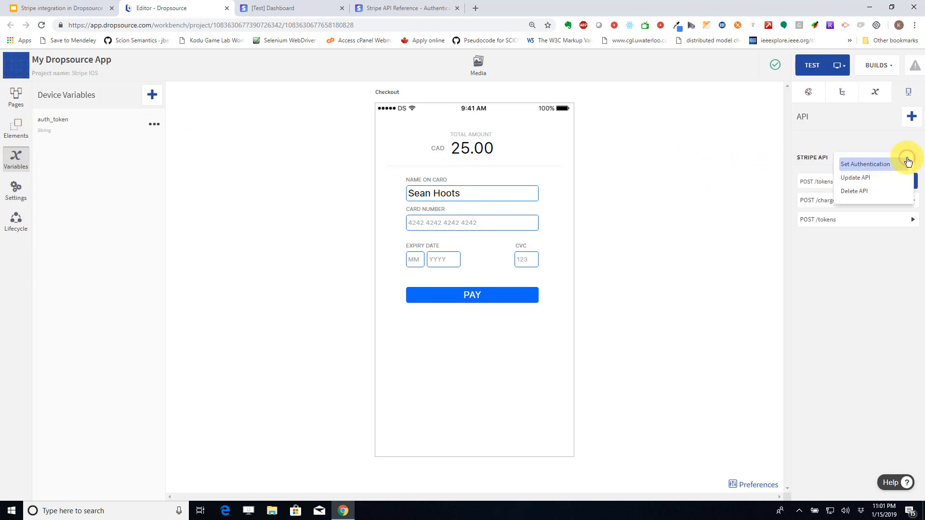
click(854, 168)
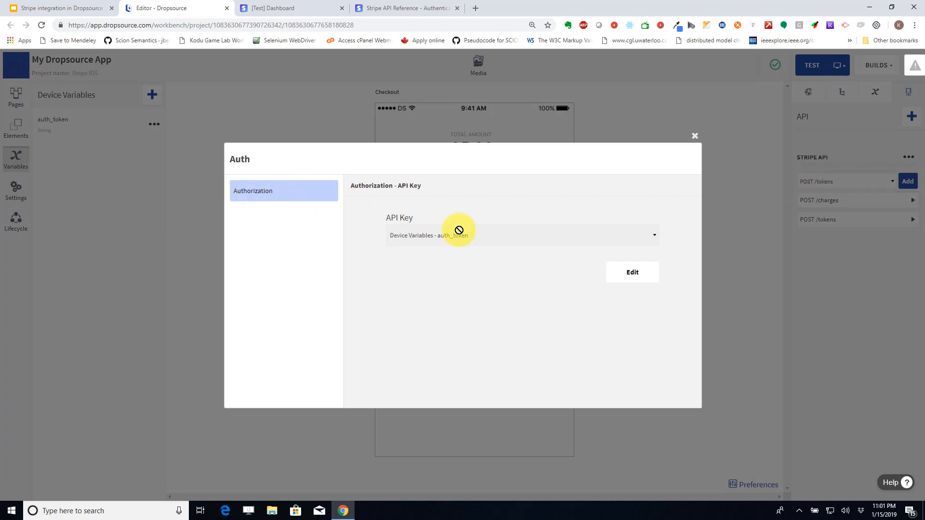
click(634, 273)
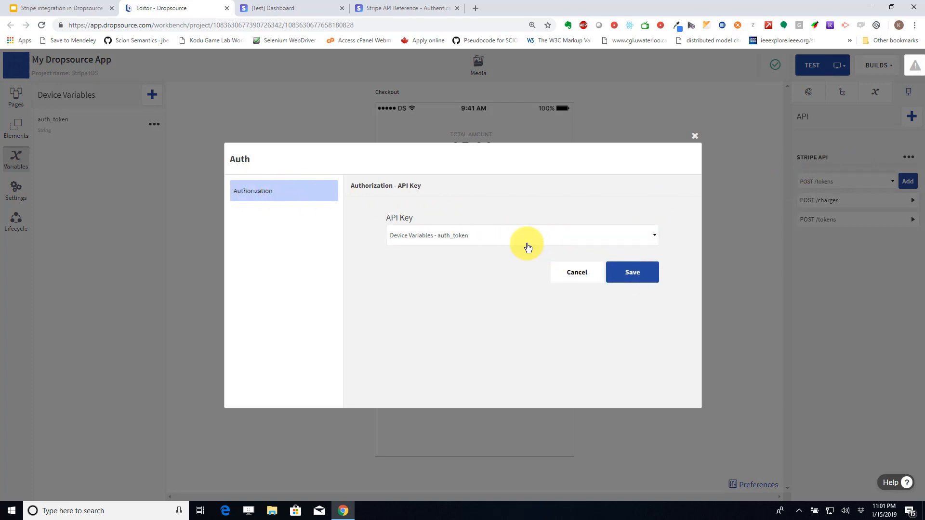
click(471, 234)
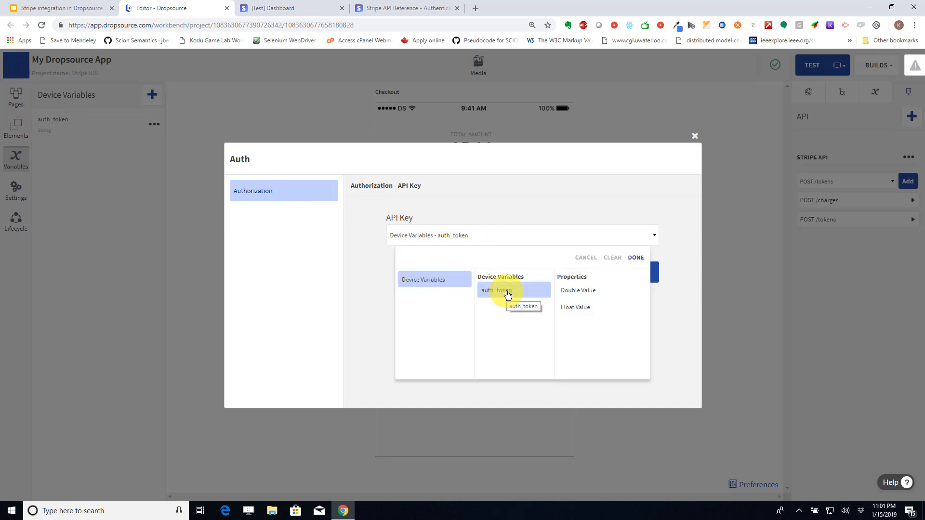
click(635, 257)
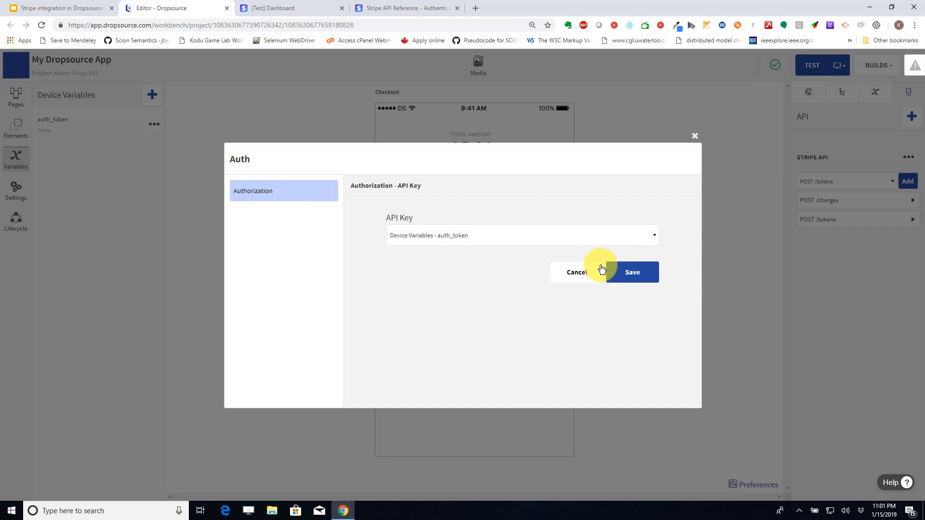
click(586, 234)
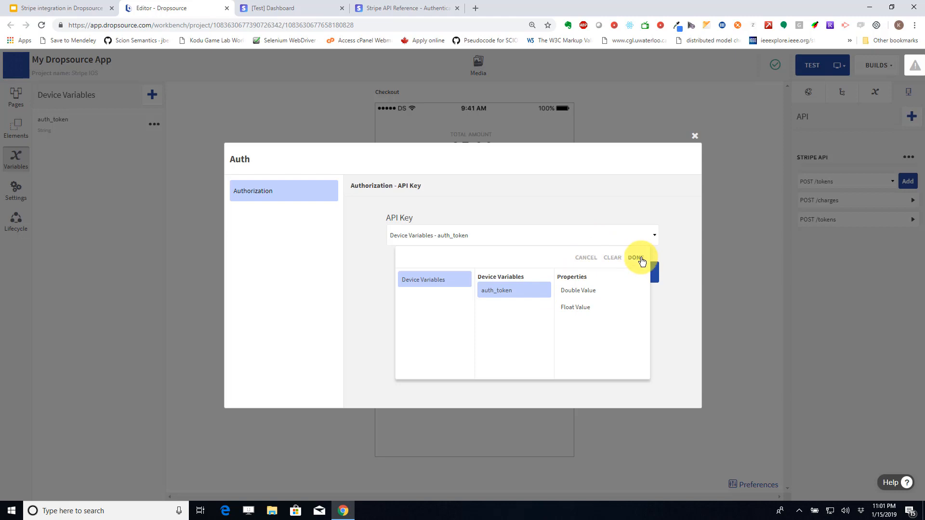
click(636, 266)
click(638, 273)
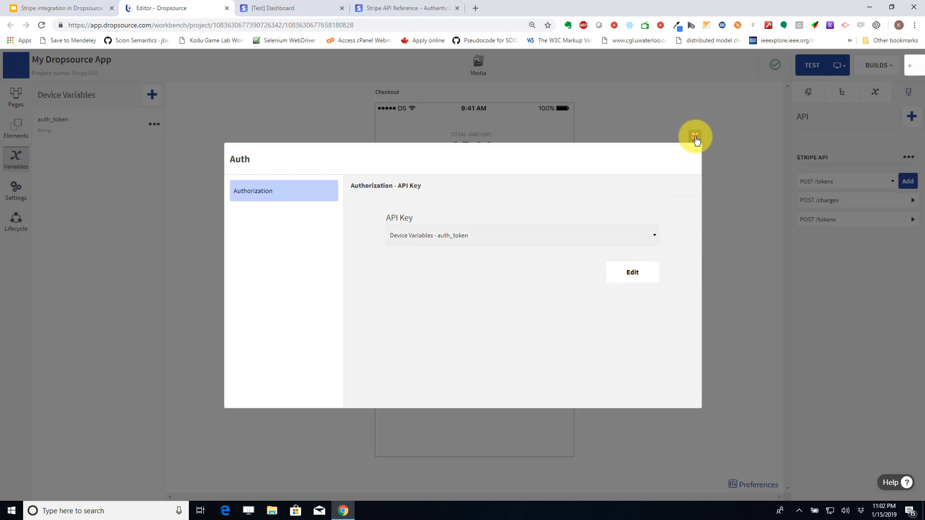
click(694, 136)
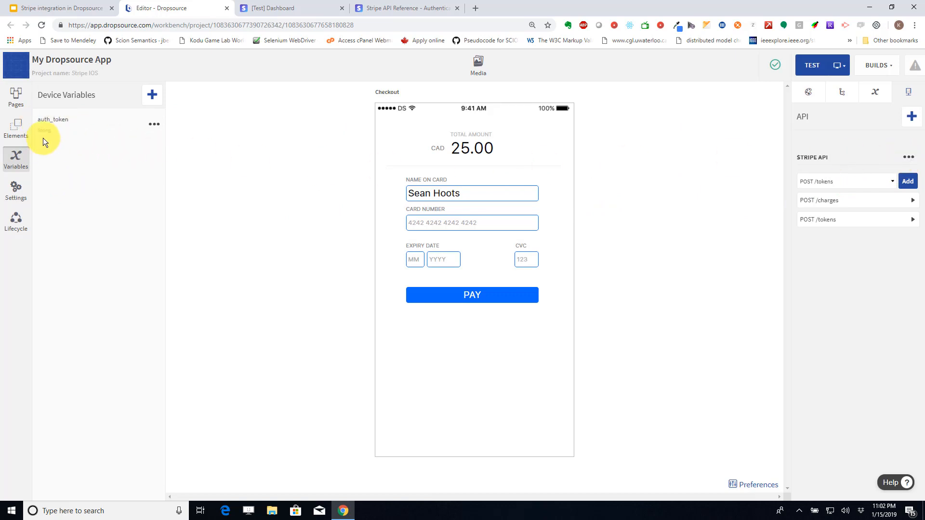
- Open the Checkout page's Page Loaded event and view its Set Value action for the auth_token device variable
drag(38, 122, 64, 120)
click(77, 129)
click(532, 385)
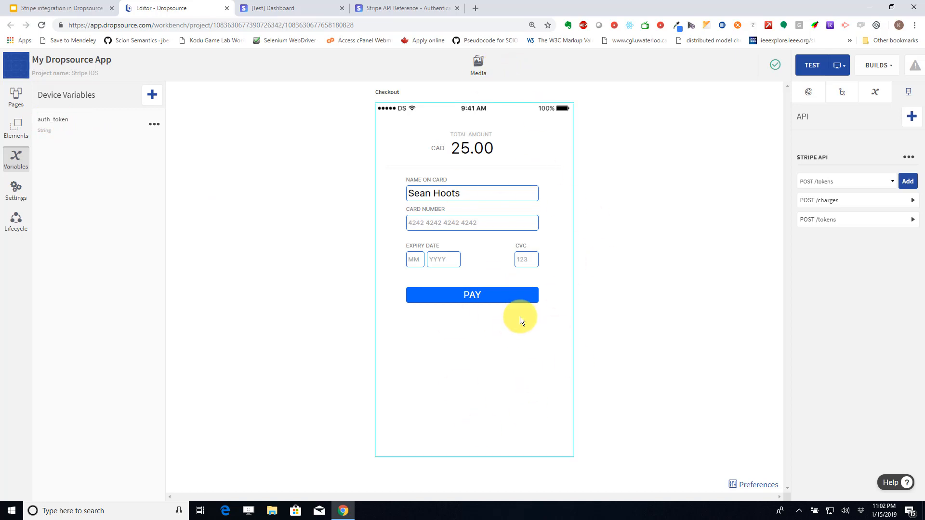
click(514, 380)
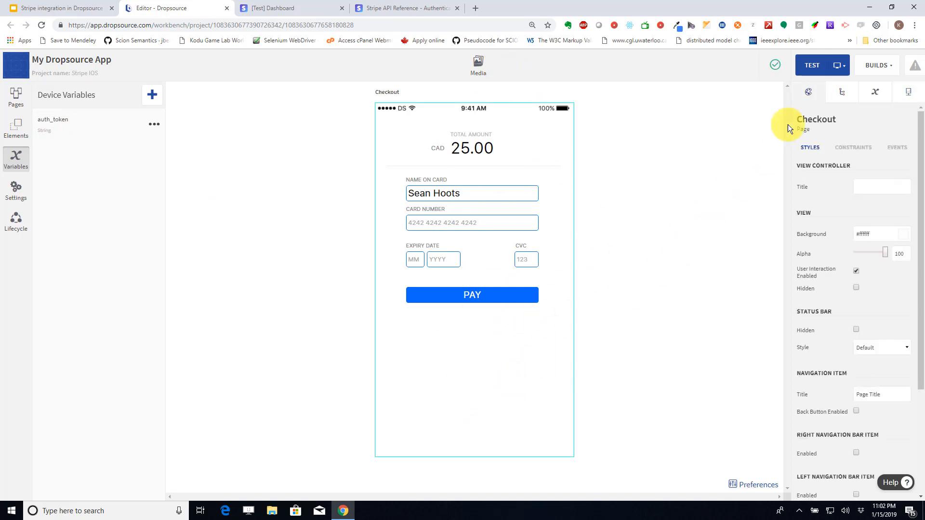
click(897, 147)
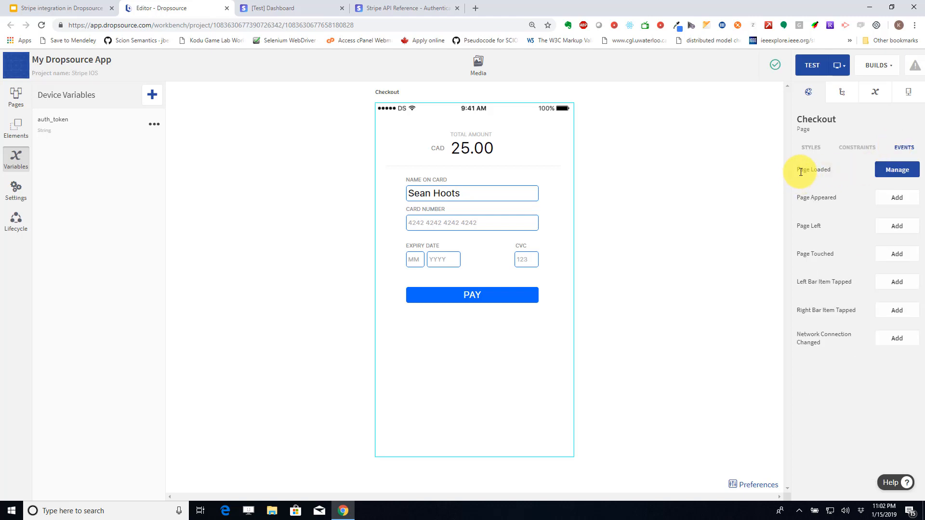
click(882, 173)
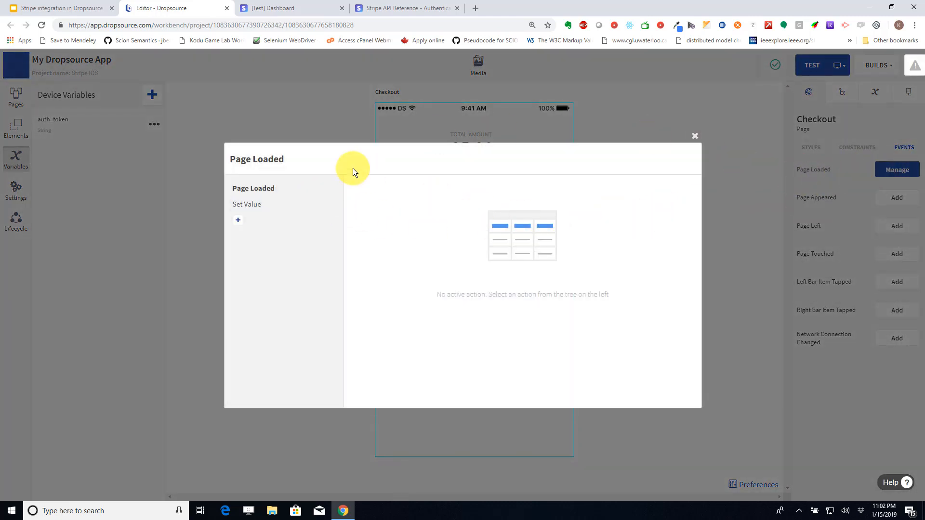
click(255, 206)
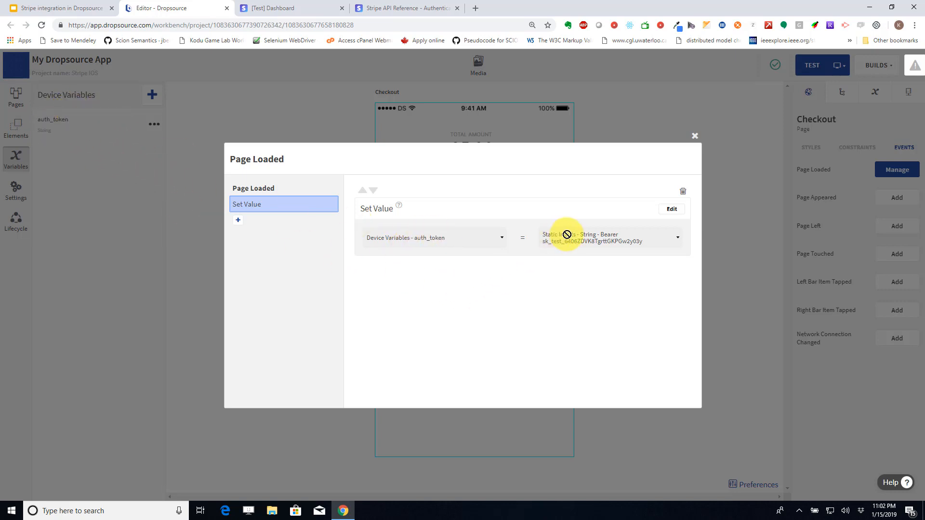
- Inspect the Set Value action's static string input, checking the Bearer prefix and the secret key, without changing it
click(674, 210)
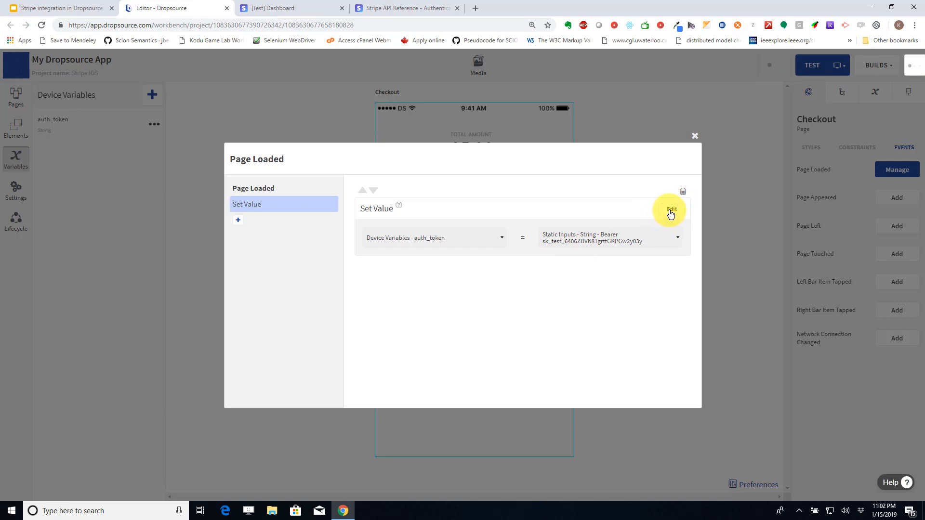
click(600, 237)
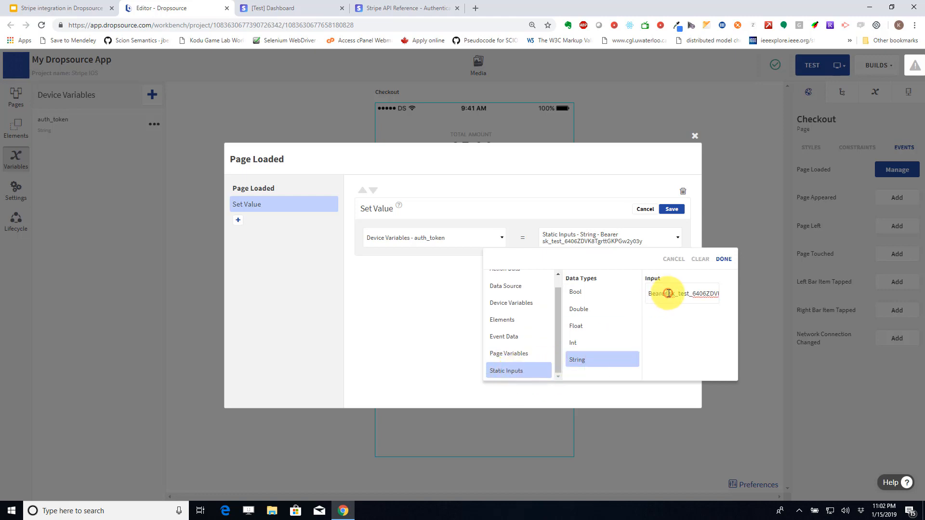
drag(668, 293, 648, 294)
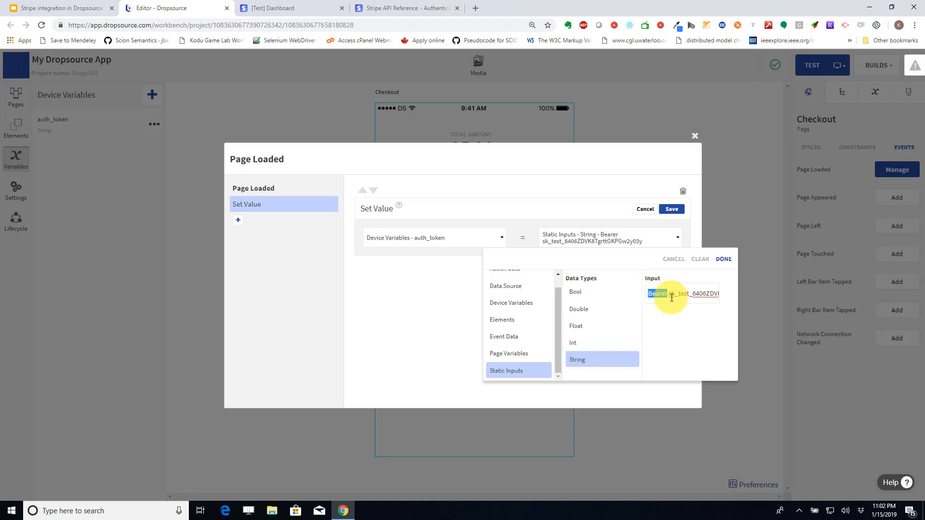
click(669, 295)
drag(671, 293, 727, 291)
click(671, 260)
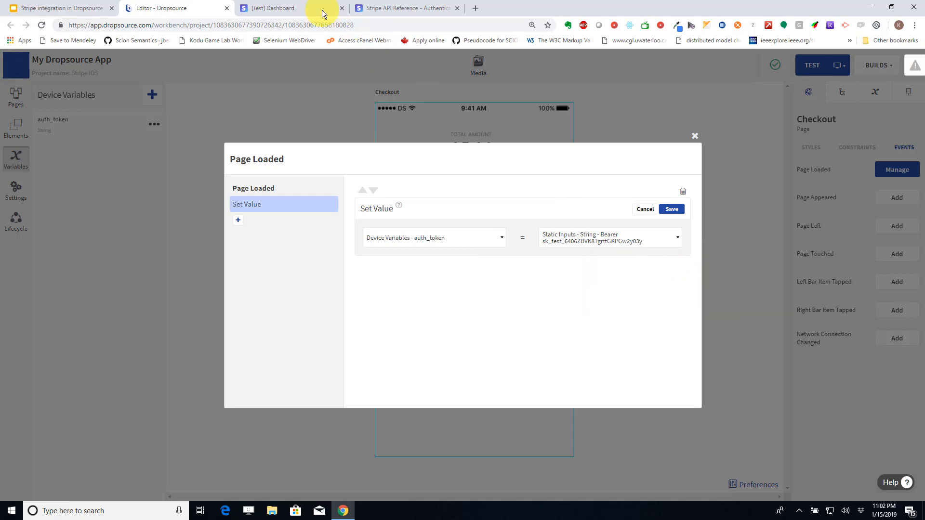
- Check the secret key in the Stripe dashboard, then return to Dropsource, close the Page Loaded event and show the API list
click(291, 7)
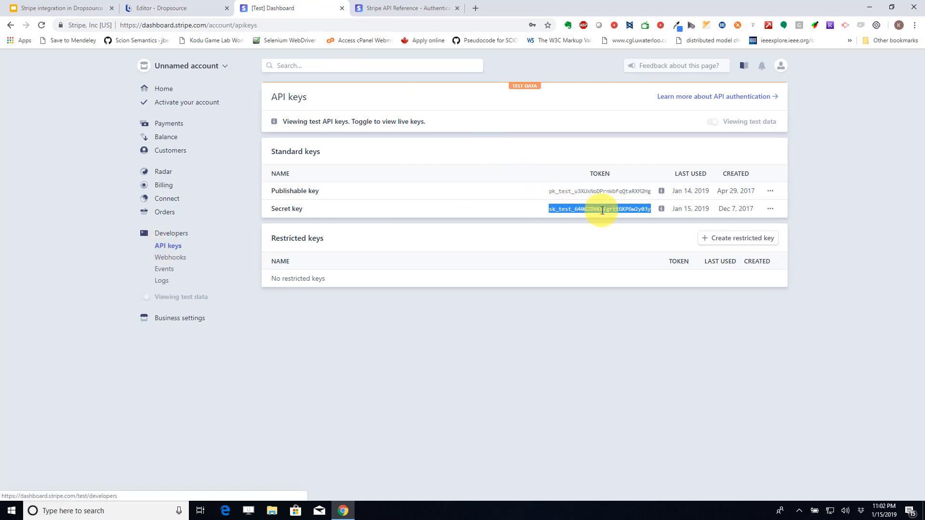
click(136, 4)
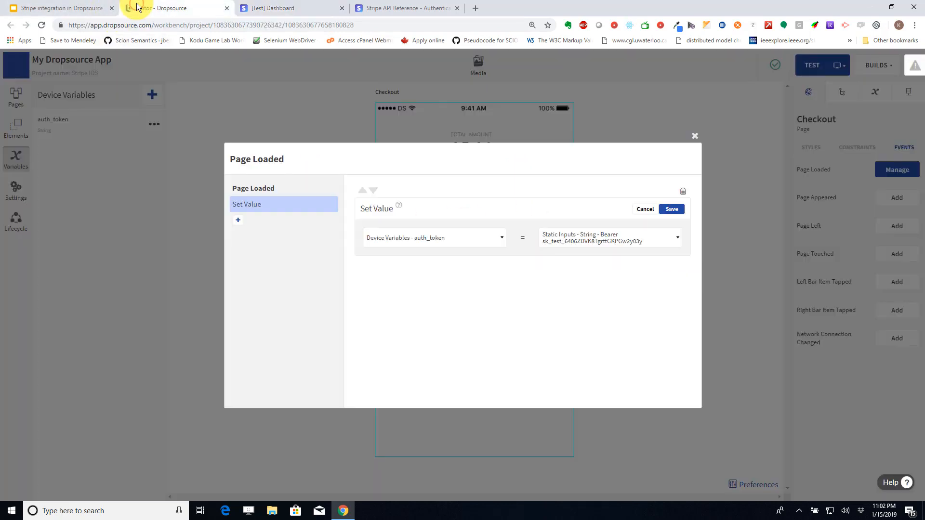
click(694, 138)
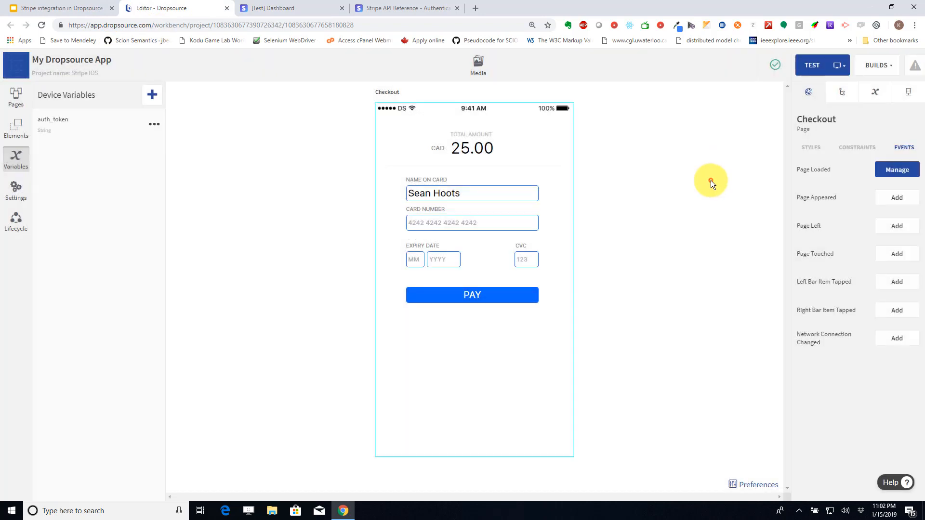
click(710, 180)
click(896, 97)
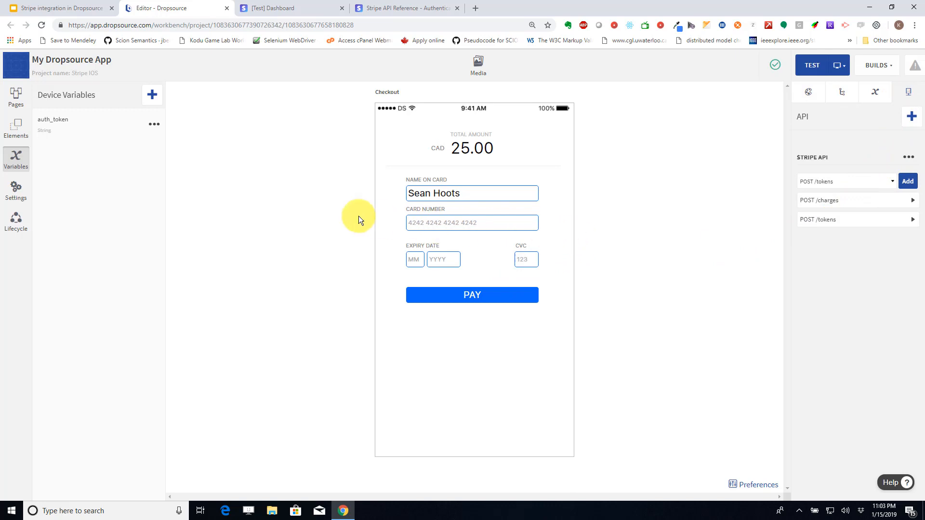
- Switch to the Google Slides outline and highlight "Authenticate API", followed by the Tokenize and Charge Credit Card items
click(79, 10)
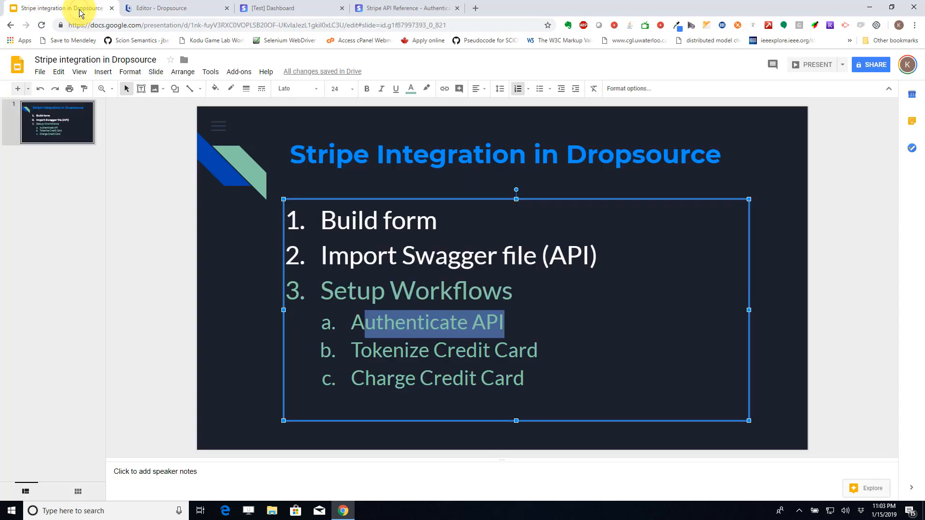
click(354, 322)
drag(355, 322, 506, 316)
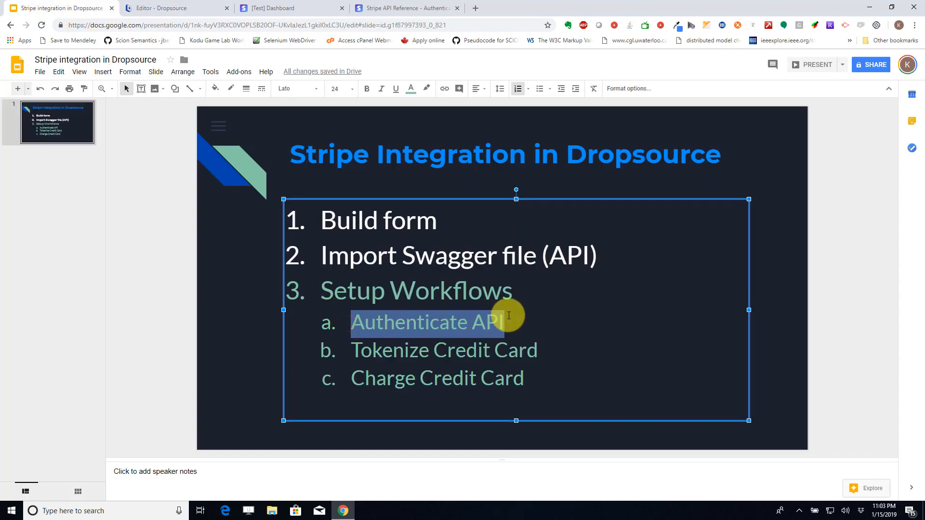
drag(360, 348, 529, 369)
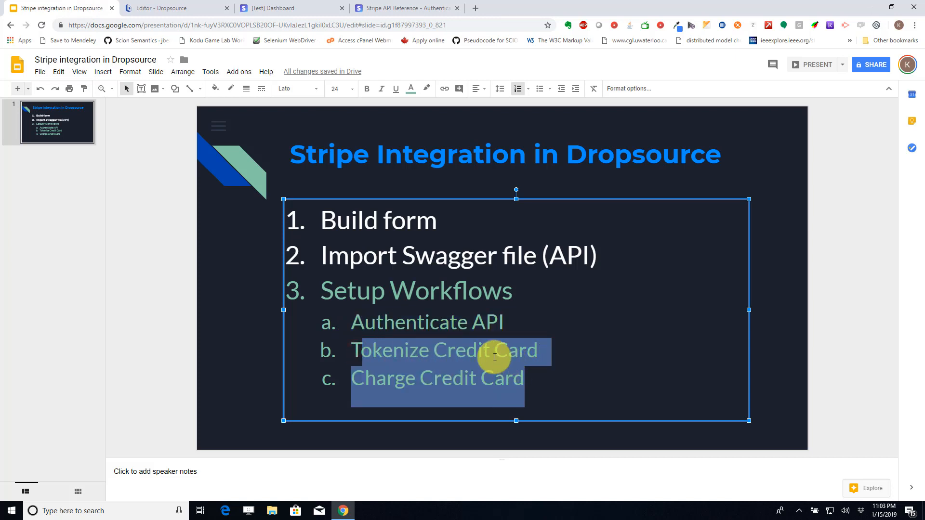
click(352, 350)
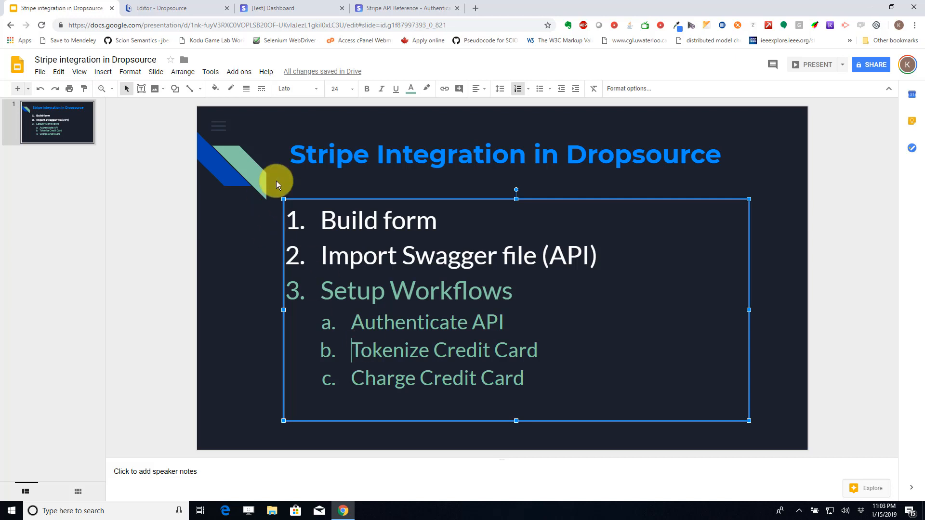
- Return to the Dropsource editor and run the checkout app in the iPhone 8 simulator
click(174, 8)
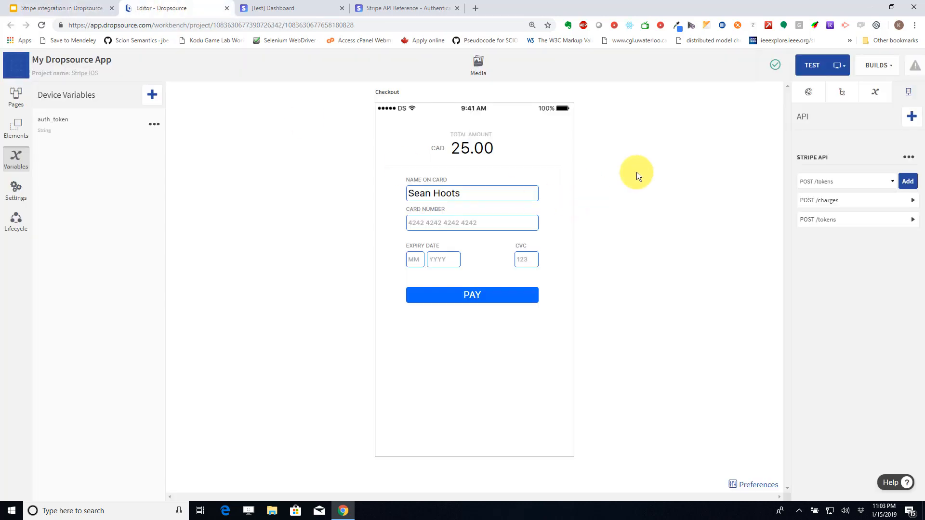
click(885, 67)
click(830, 204)
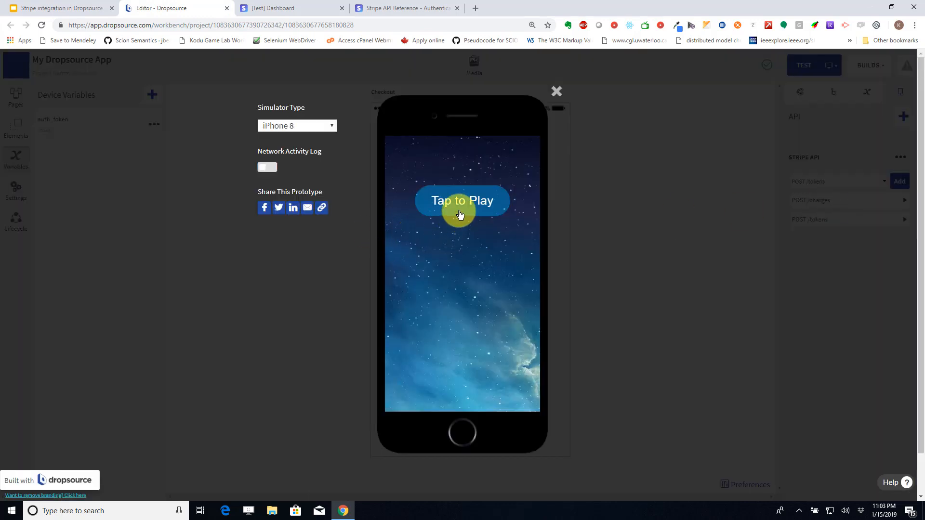
click(452, 209)
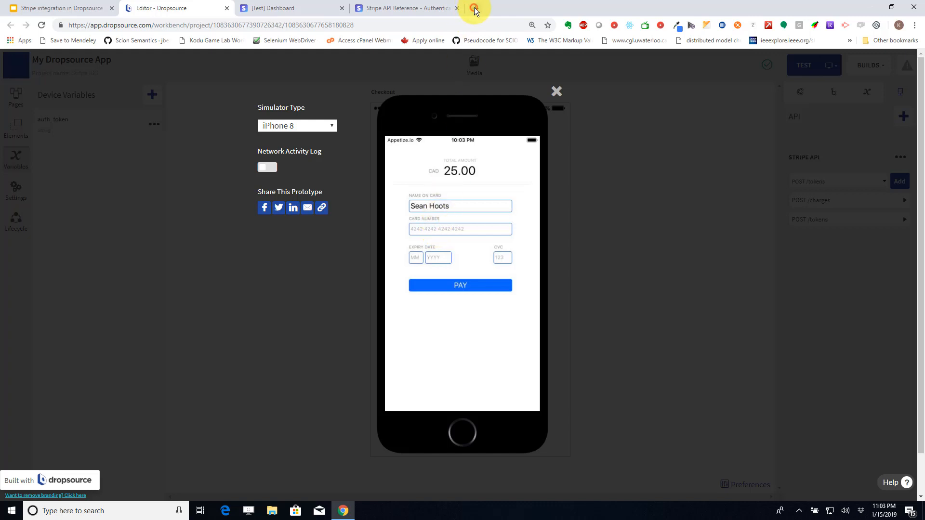
- Search the web for "stripe test cards", open Stripe's Testing documentation and select the first Visa test card number
click(474, 8)
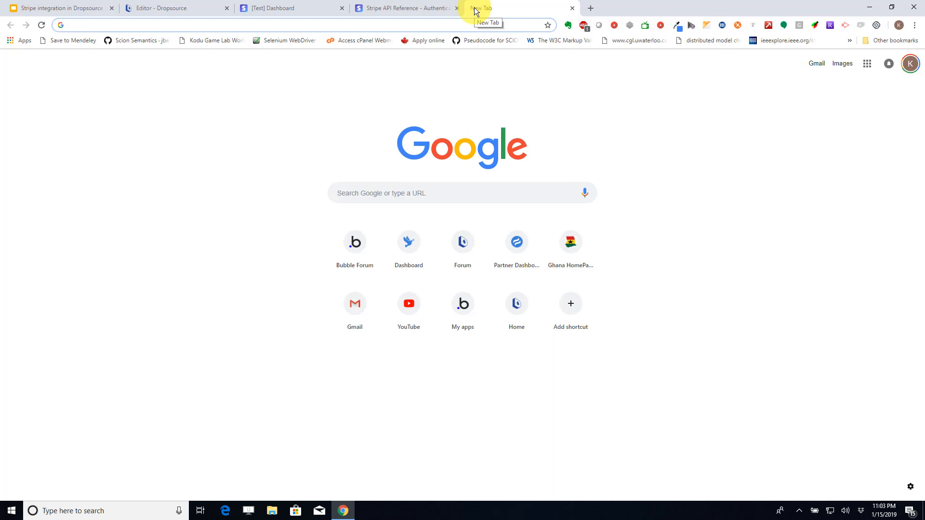
text(stripe test)
key(Return)
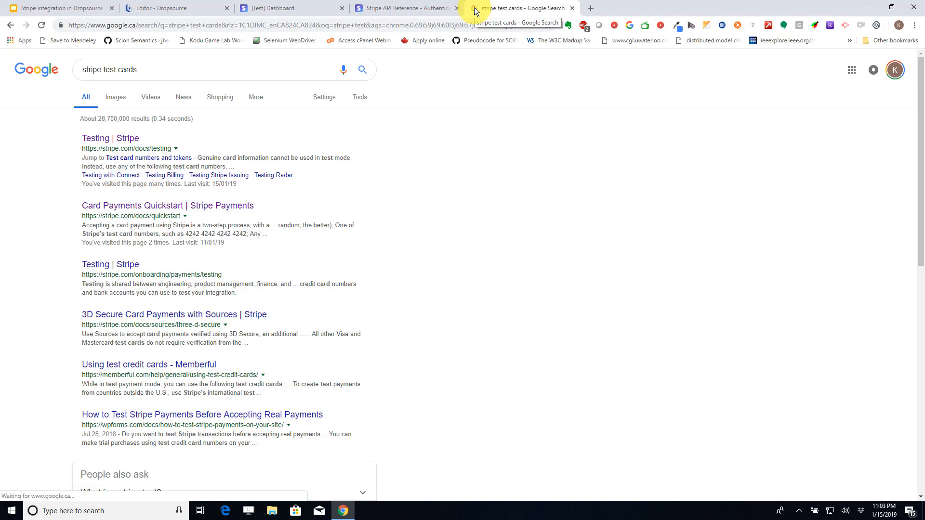
click(117, 143)
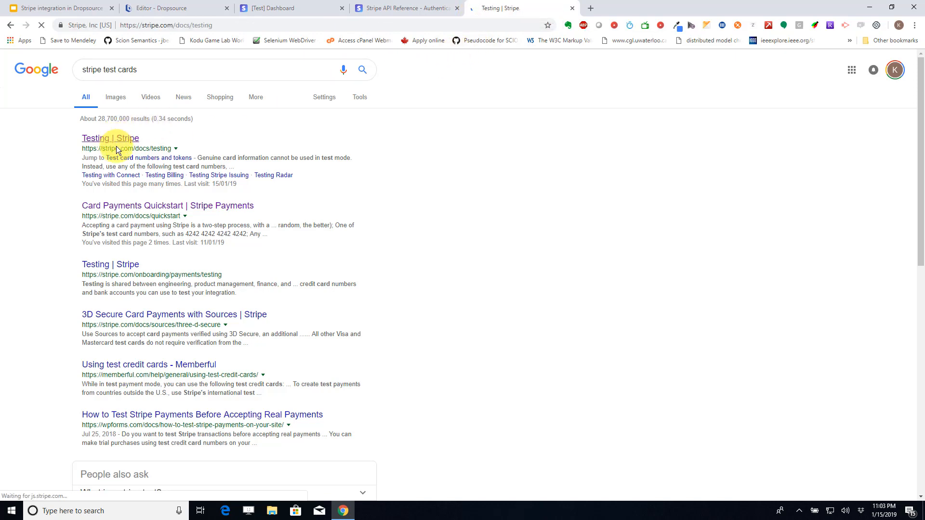
scroll(446, 268, down, 10)
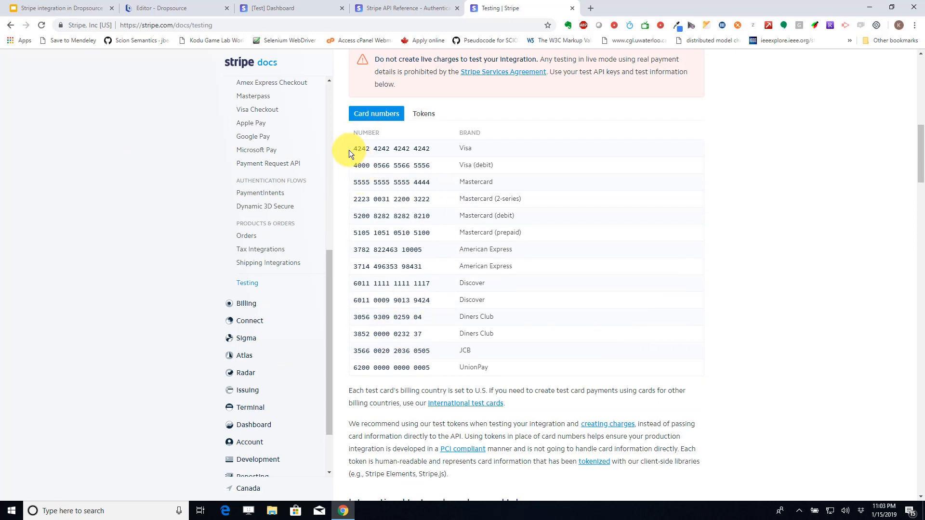
drag(355, 148, 434, 146)
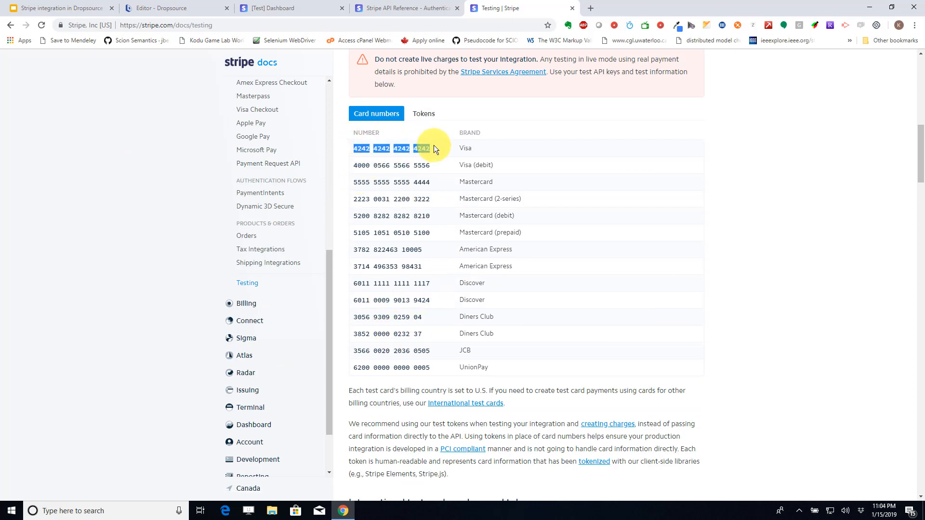
- Return to the Dropsource simulator and fill in the test card number, expiry date 12/2020 and CVC on the checkout form
click(175, 9)
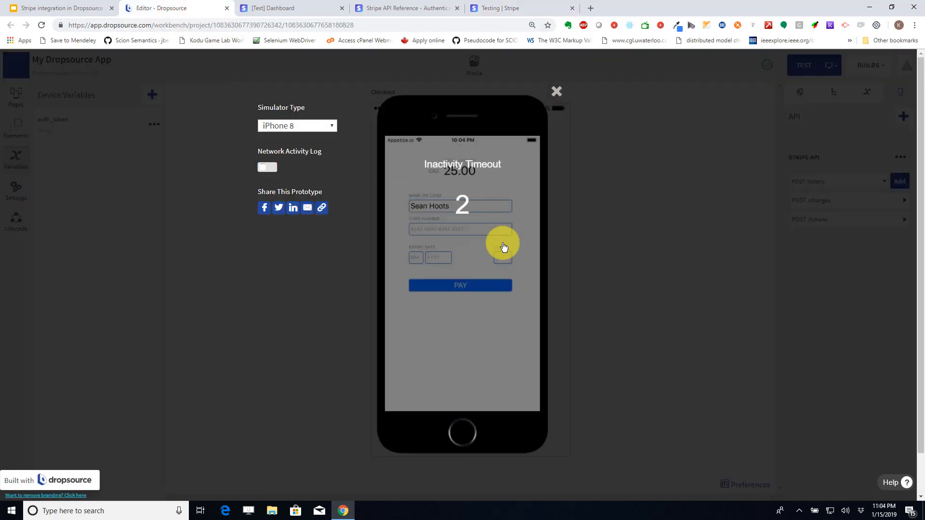
click(429, 231)
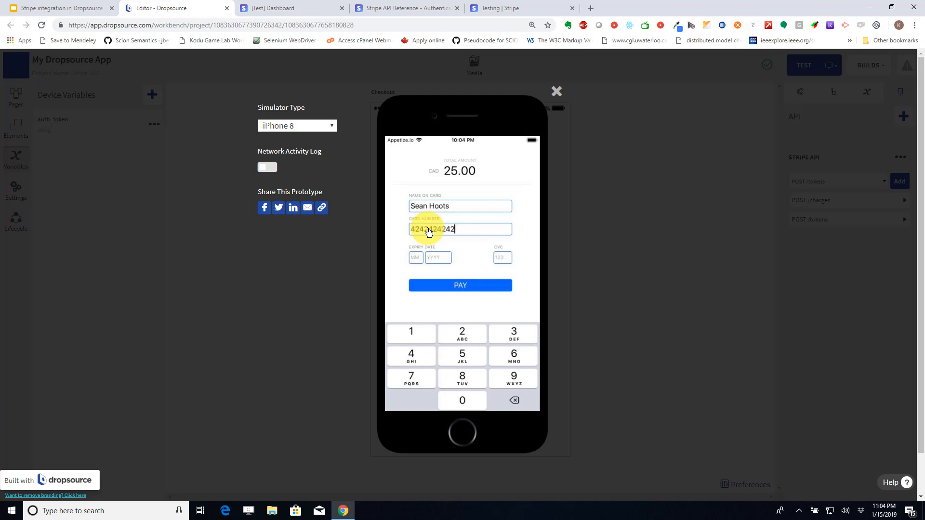
click(416, 260)
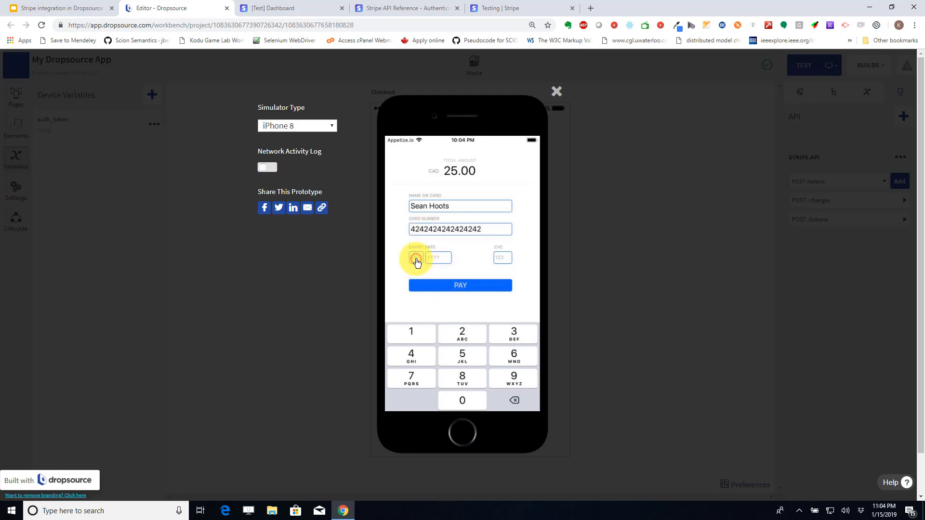
click(439, 260)
click(461, 334)
click(461, 401)
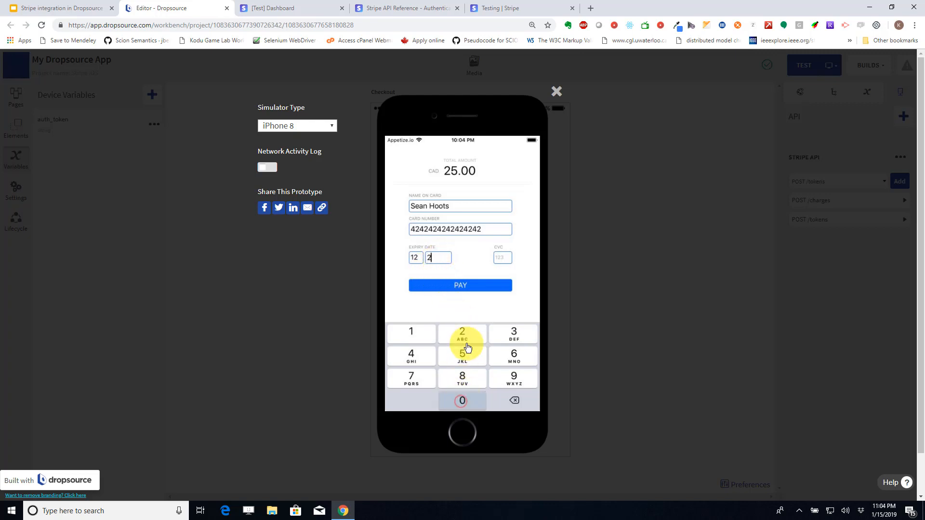
click(464, 337)
click(462, 401)
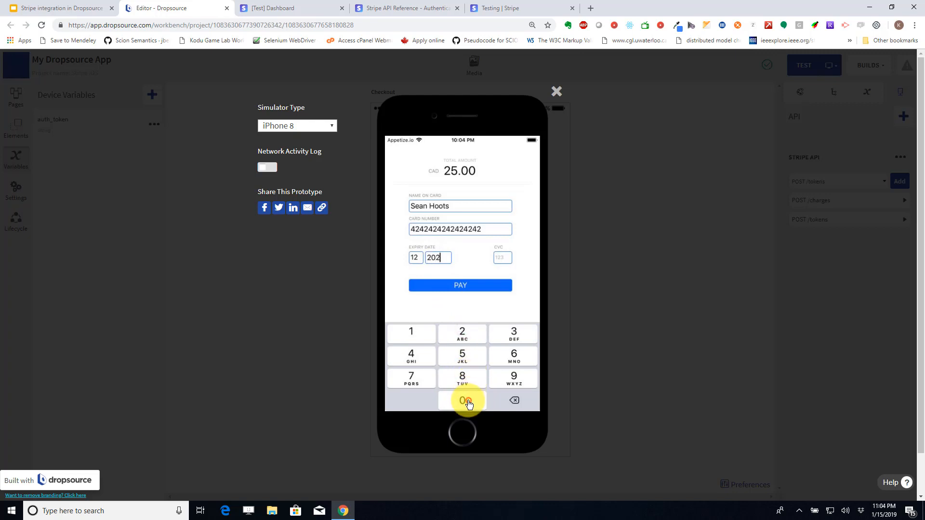
click(506, 257)
click(410, 337)
click(477, 337)
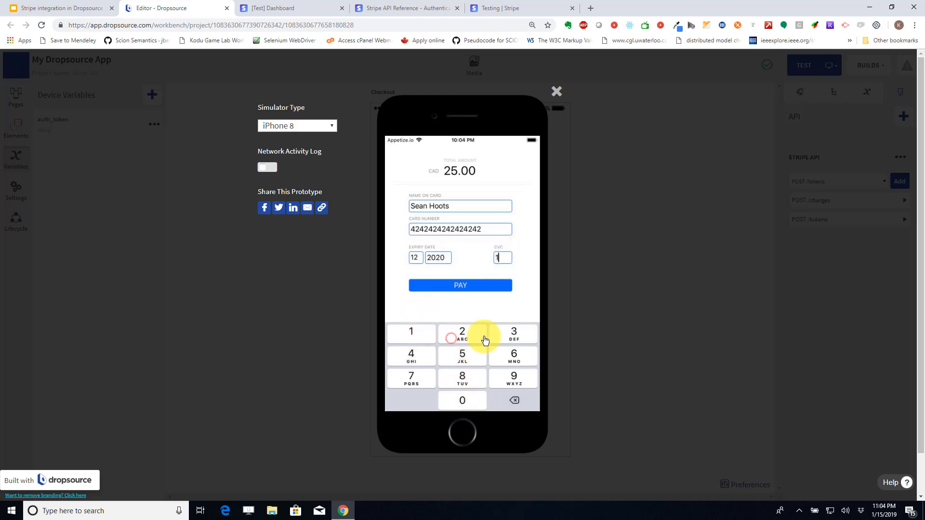
click(508, 337)
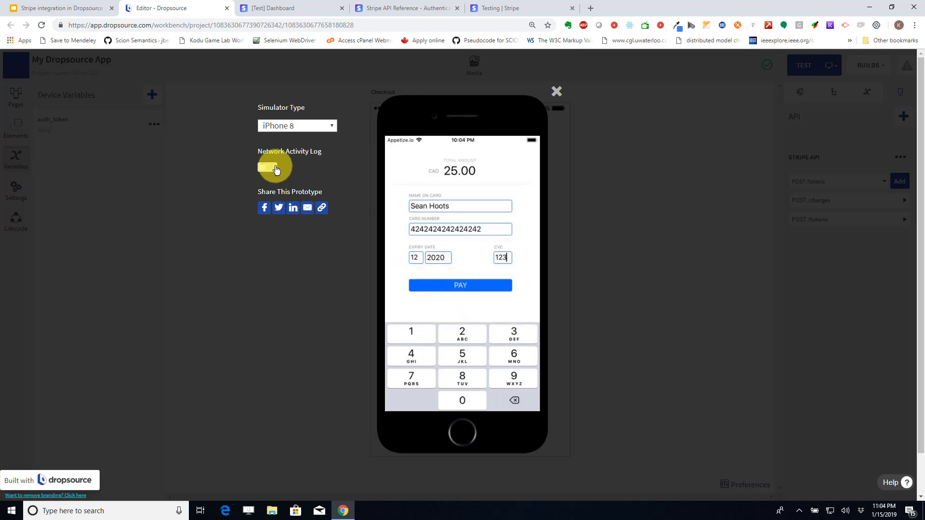
- Turn on the simulator's network activity log and submit the 25.00 CAD payment
click(267, 167)
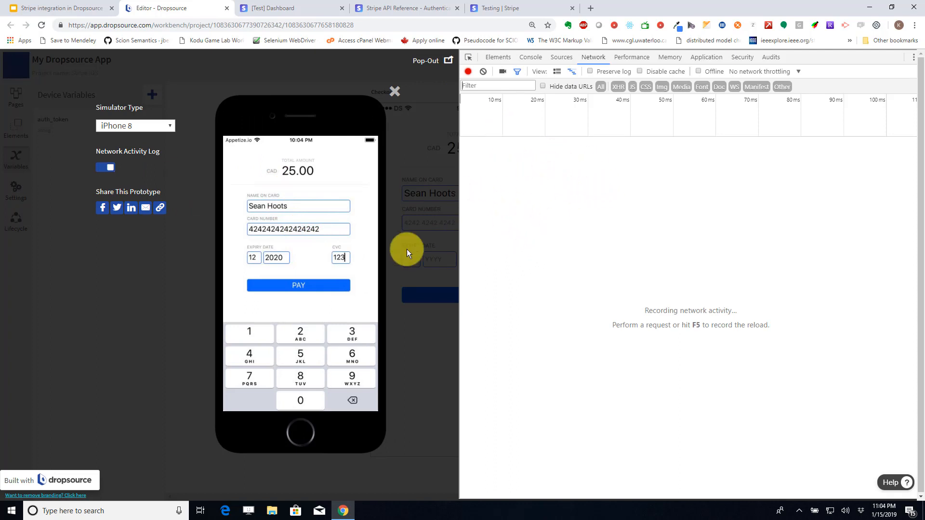
click(298, 289)
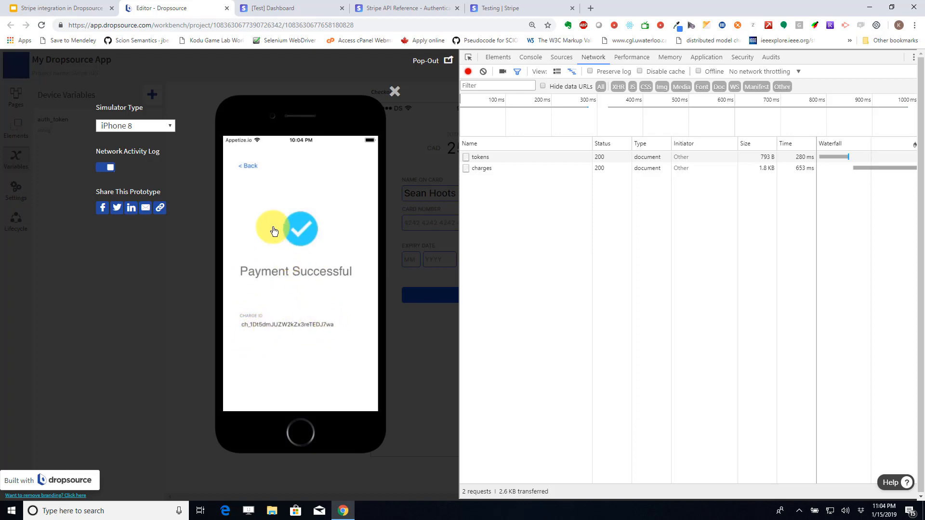
- Switch to the Stripe dashboard, open the newest payment's details and compare them with the test card documentation and the simulator
click(277, 8)
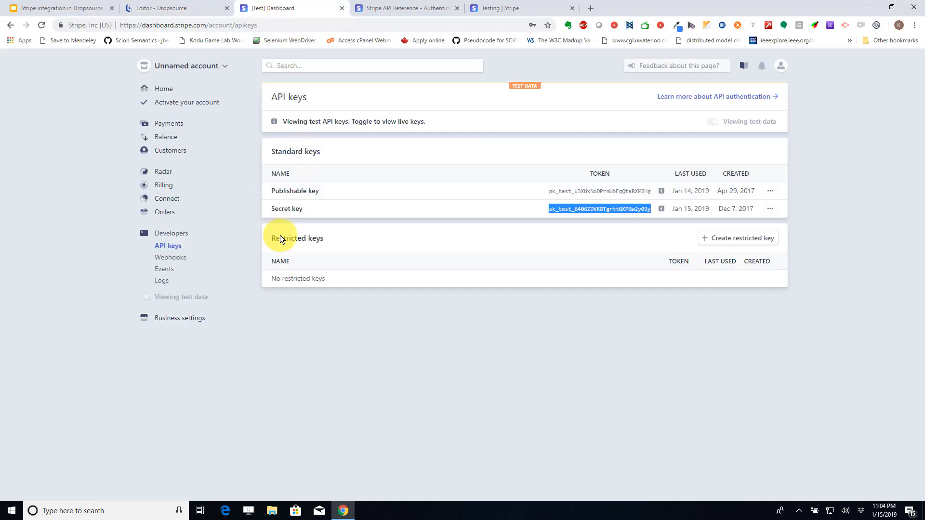
click(170, 125)
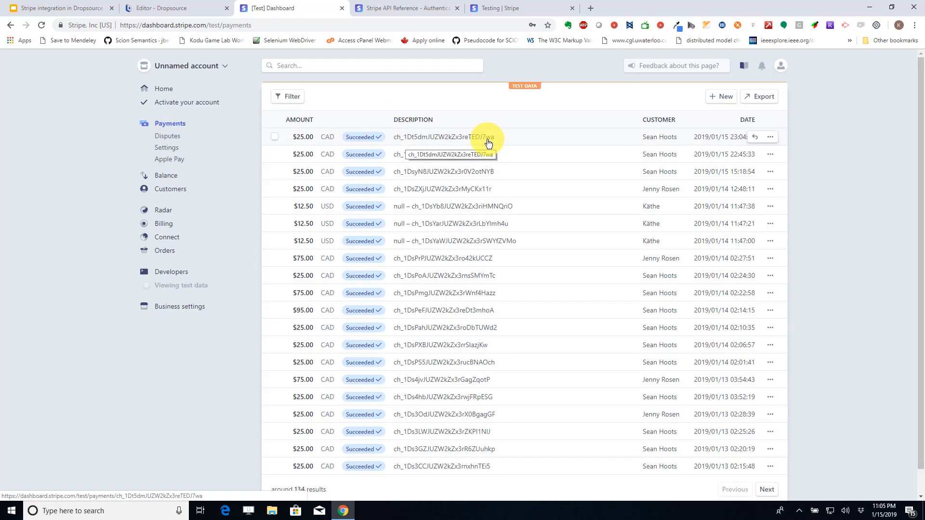
click(463, 137)
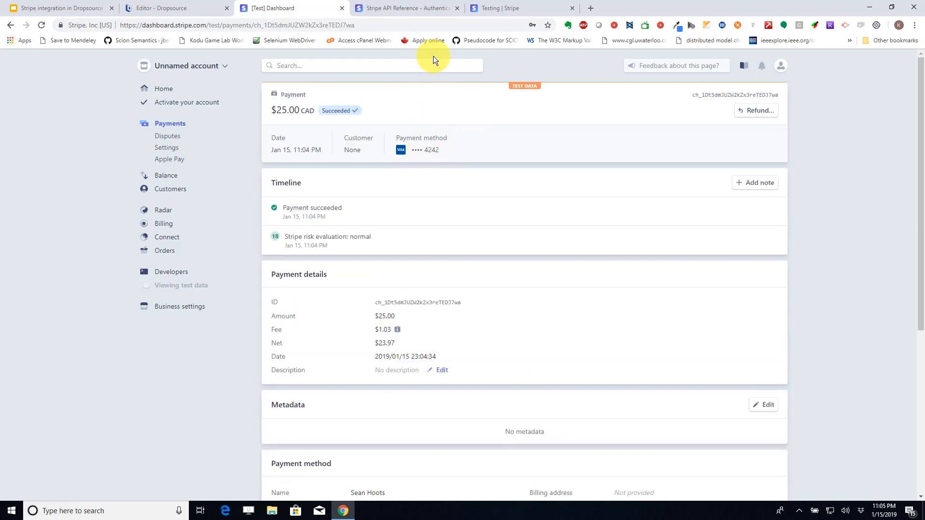
click(501, 9)
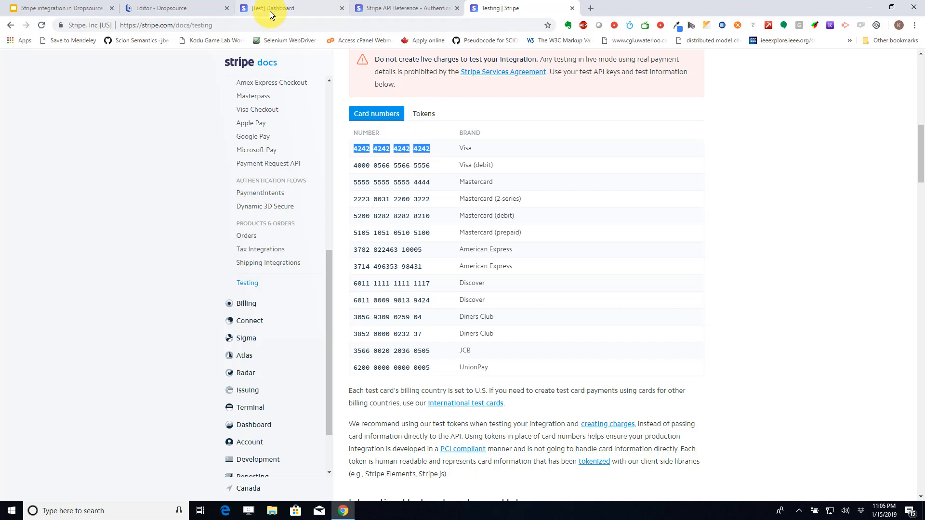
click(282, 8)
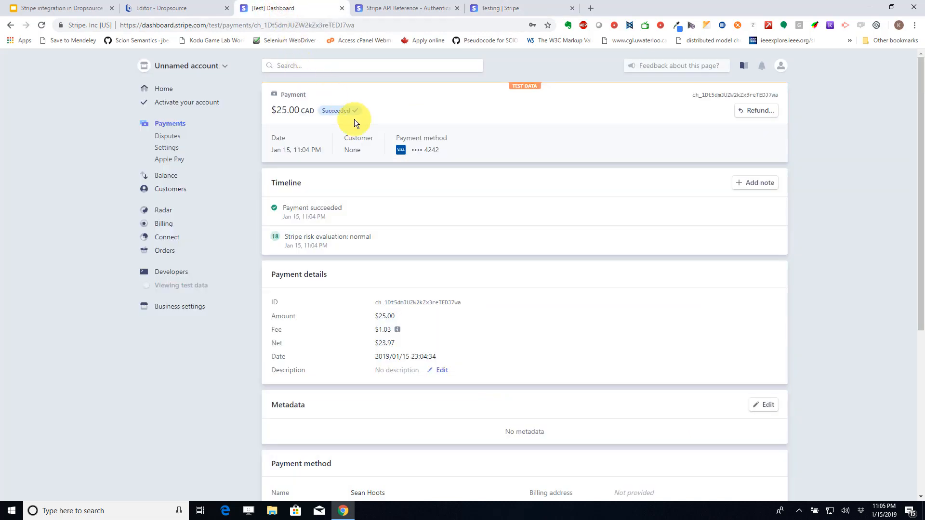
click(207, 8)
click(305, 9)
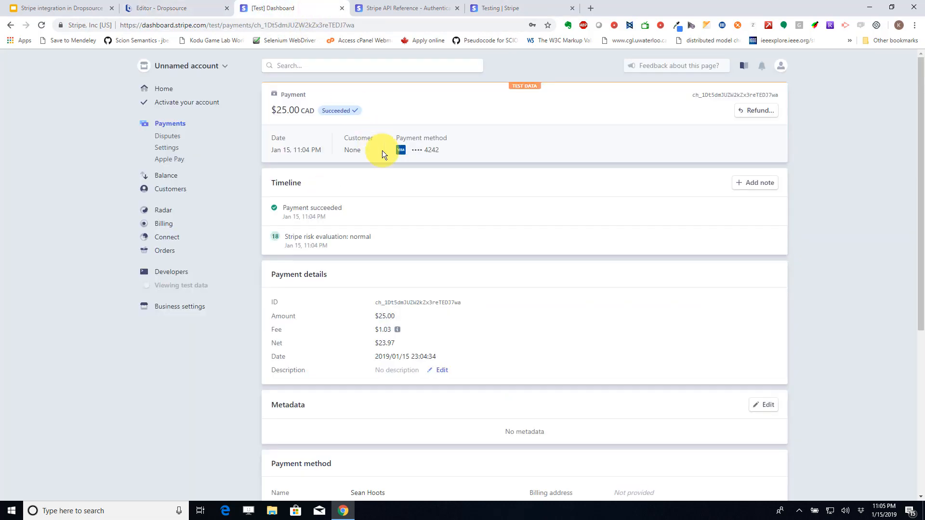
- Highlight the payment's card digits, amount, succeeded status, charge ID and fee to examine the recorded transaction
double_click(426, 151)
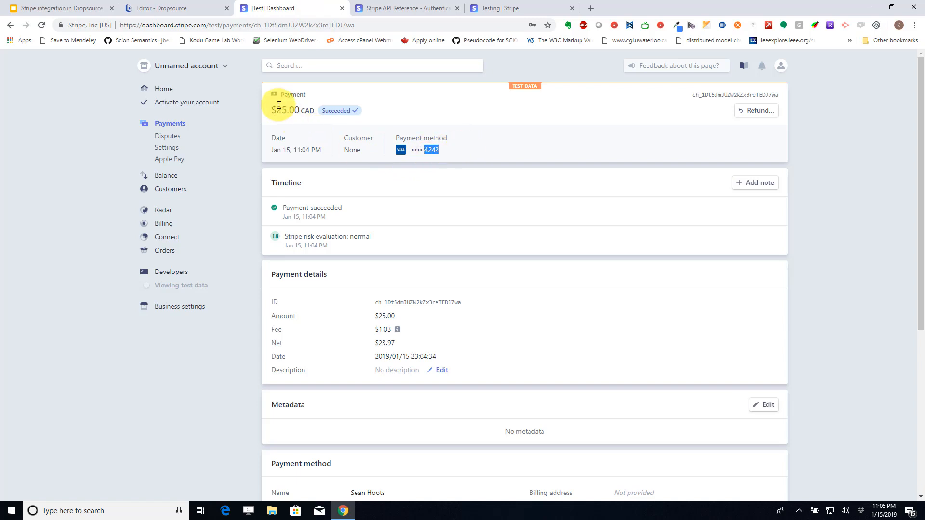
drag(277, 109, 308, 109)
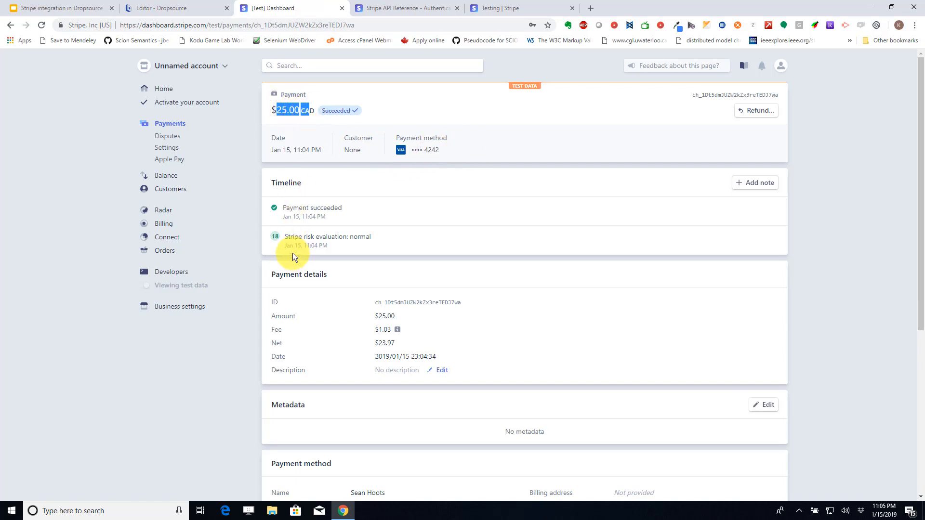
drag(281, 208, 342, 208)
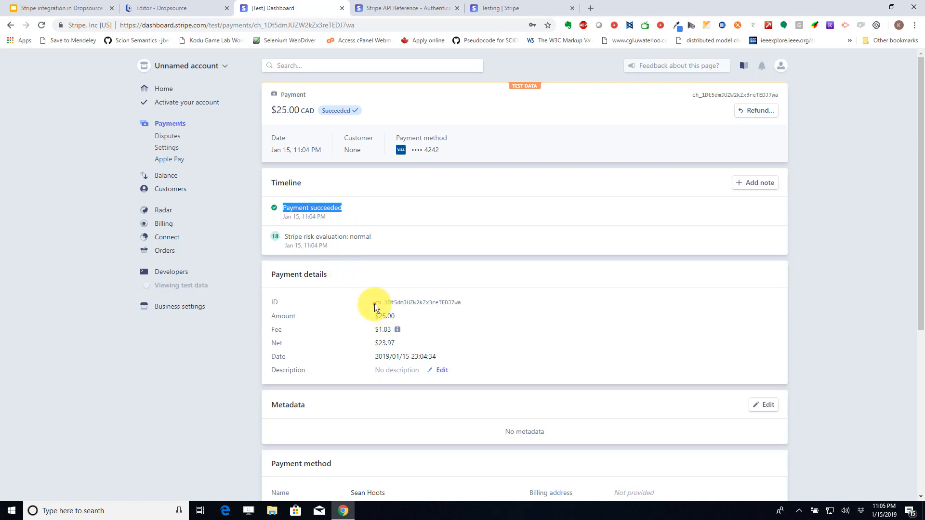
drag(374, 305, 454, 304)
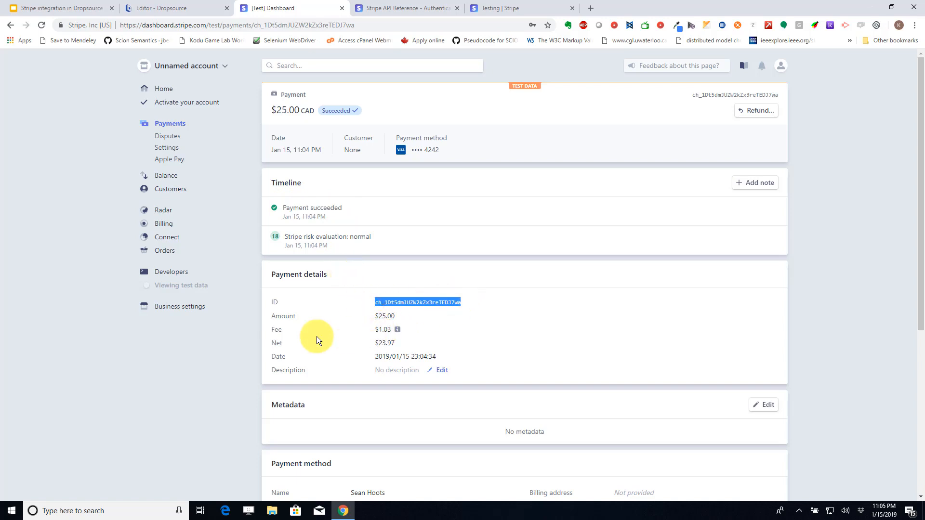
drag(378, 330, 389, 329)
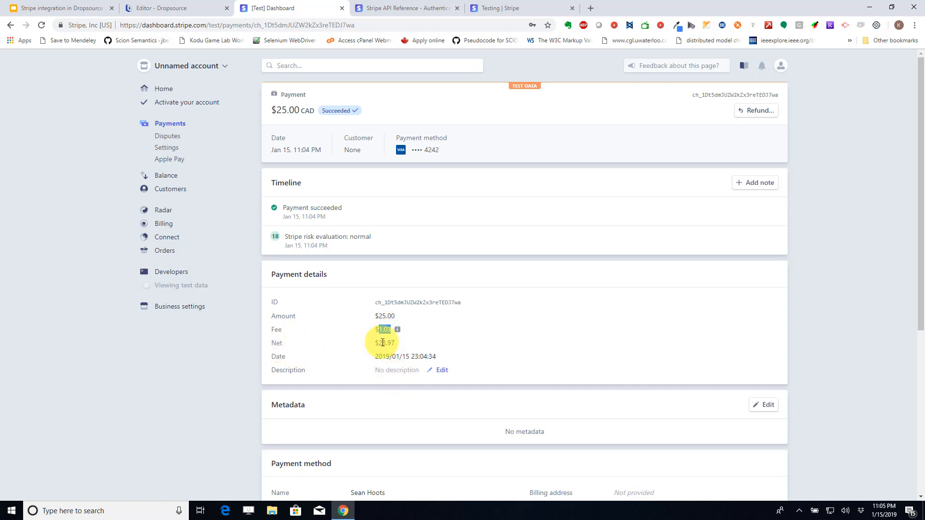
- Return to the Dropsource simulator and examine the request URLs of the logged tokens and charges calls
click(155, 7)
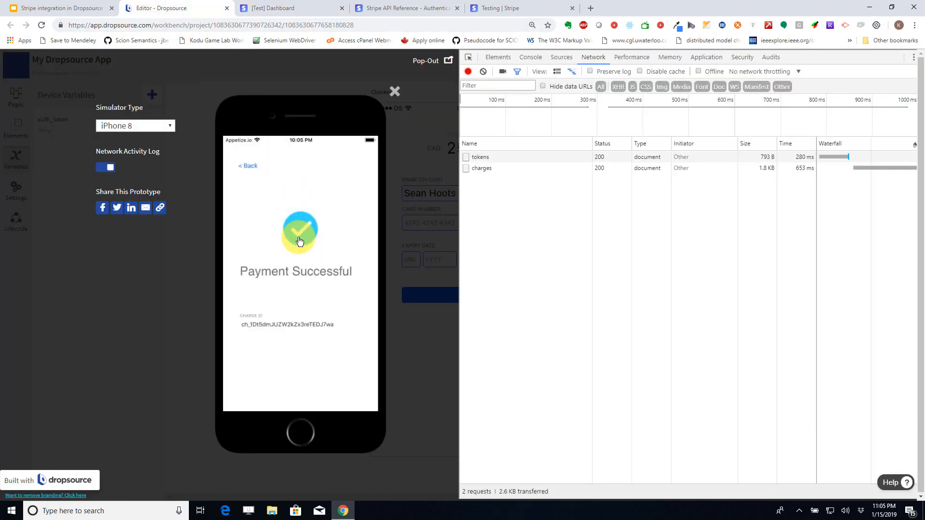
click(480, 156)
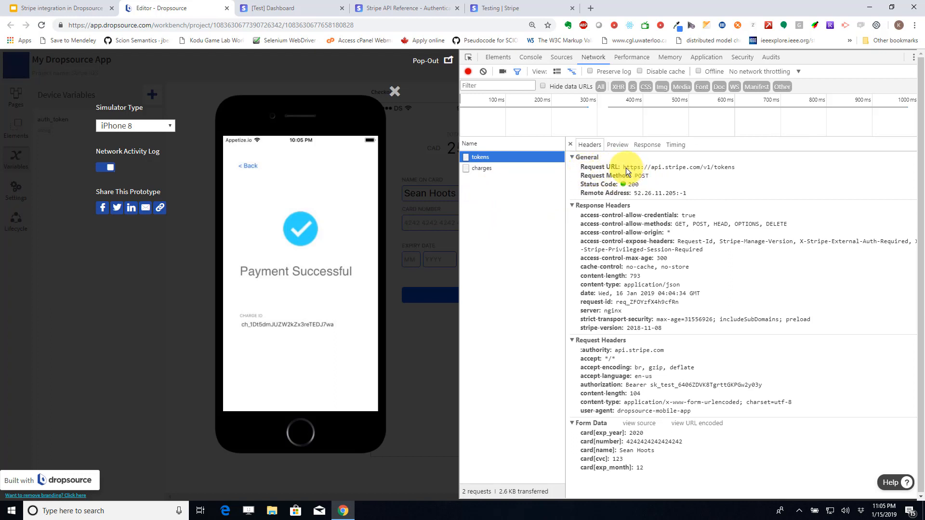
drag(626, 167, 716, 166)
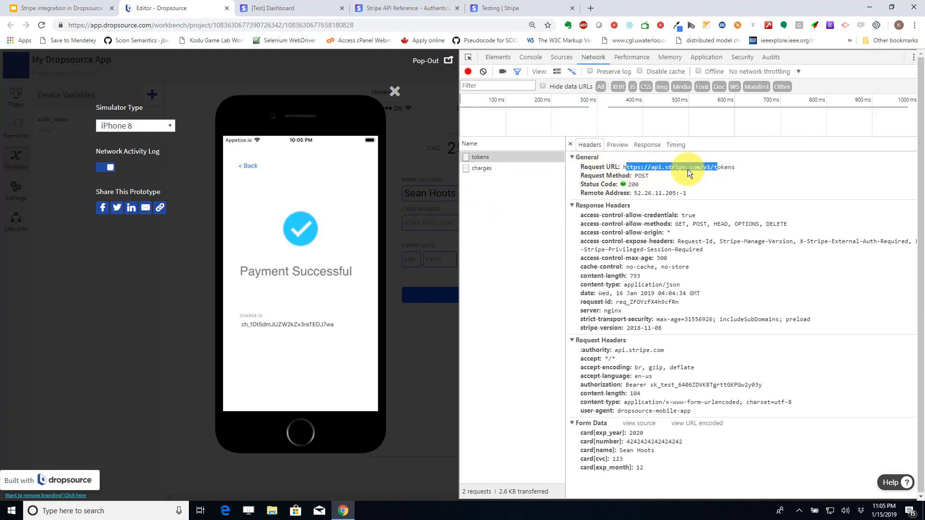
click(481, 169)
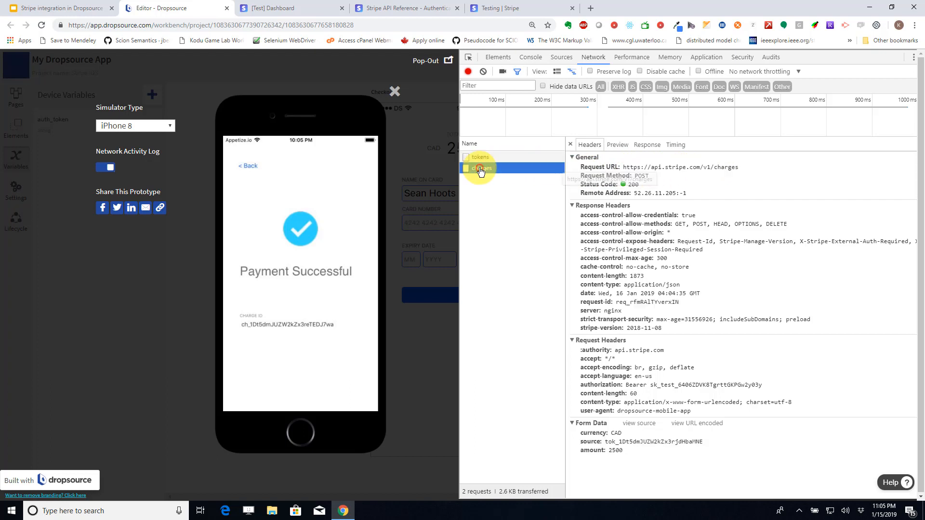
click(648, 168)
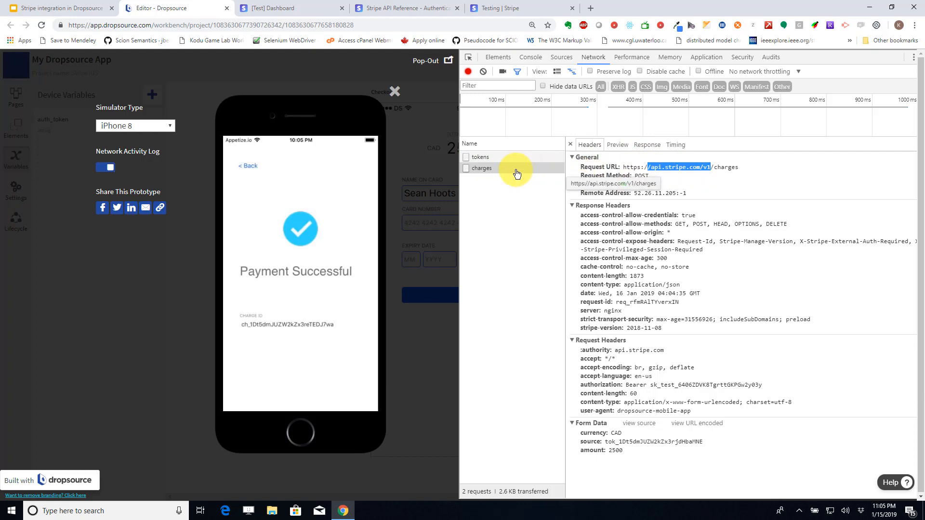
- Keep the simulator session active and compare the headers and form data of the tokens and charges requests
click(332, 201)
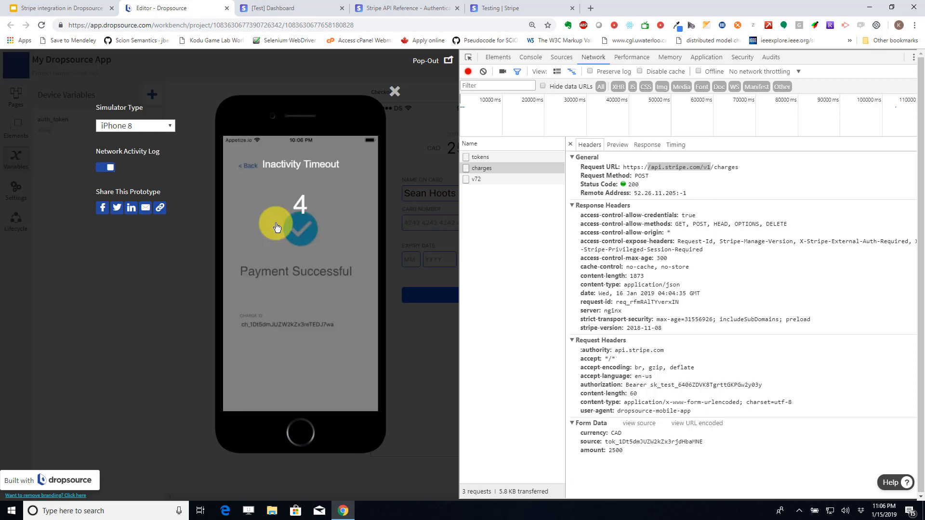
click(277, 227)
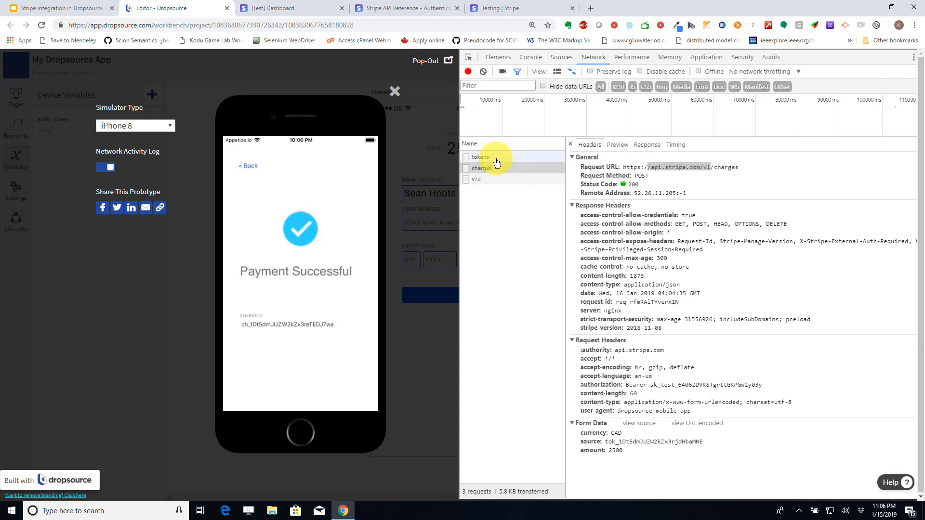
click(496, 157)
click(495, 167)
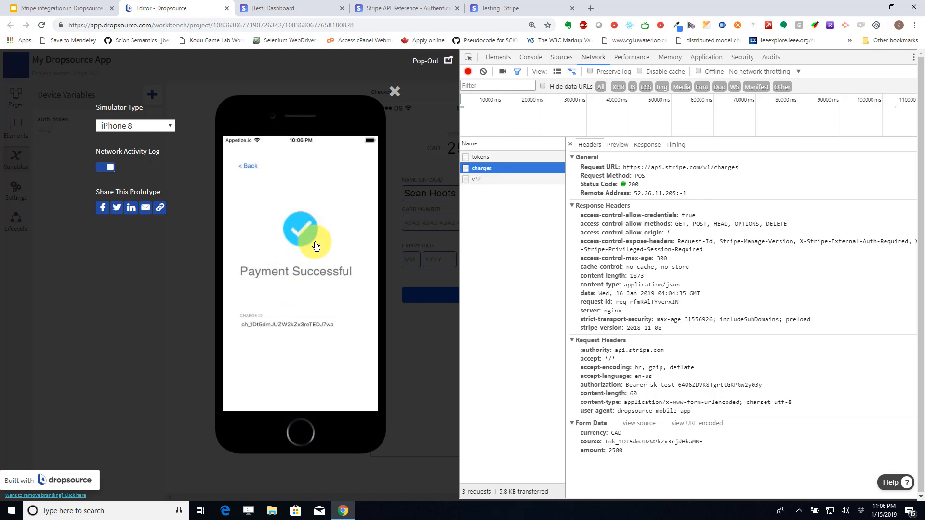
click(484, 158)
click(485, 168)
click(486, 157)
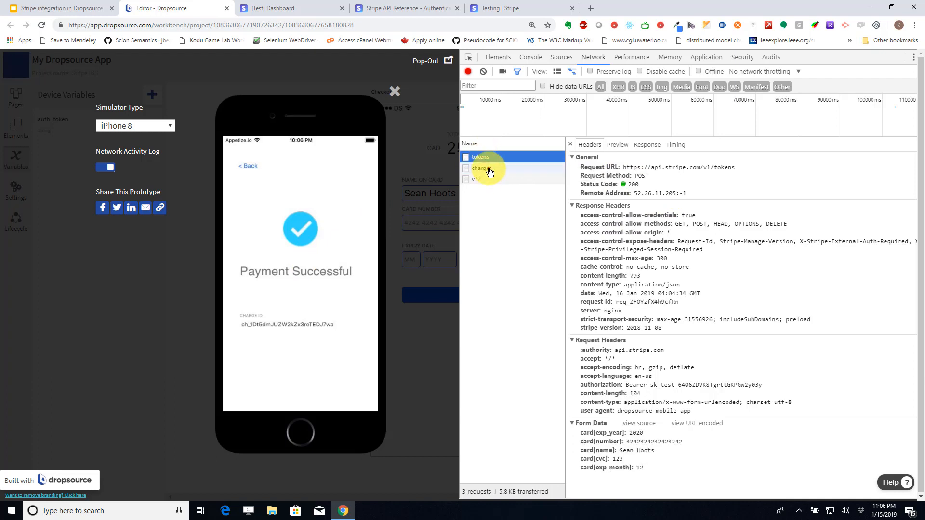
click(487, 168)
click(487, 157)
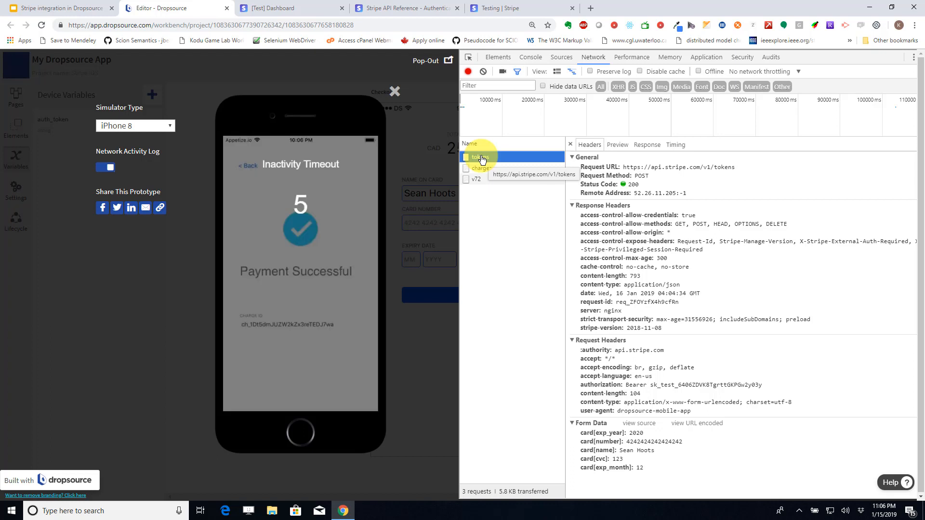
- Keep the simulator session active, examine the tokens request's form data and response, and highlight the returned token ID
click(301, 224)
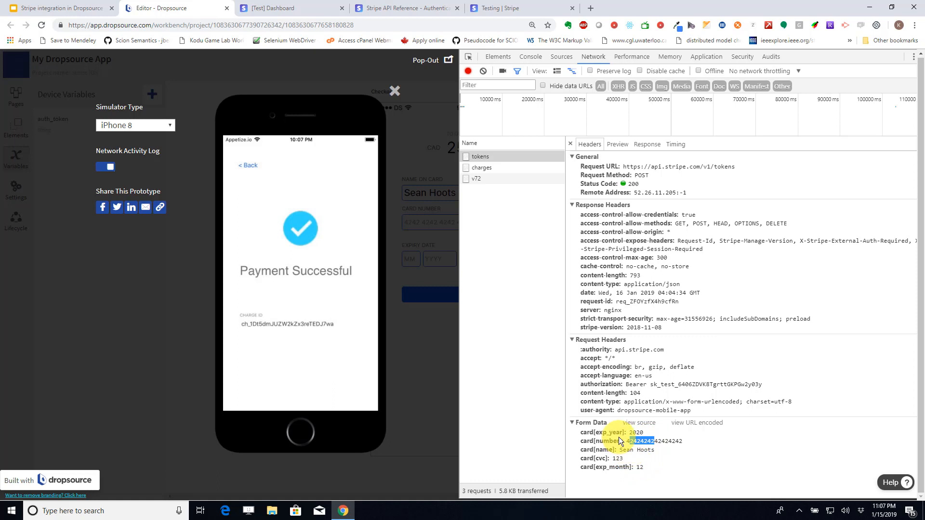
click(646, 145)
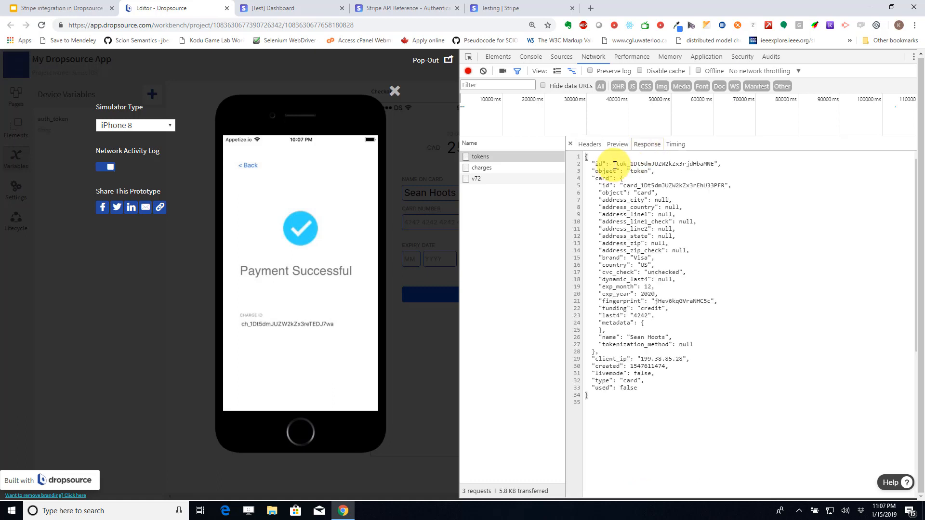
drag(615, 164, 713, 165)
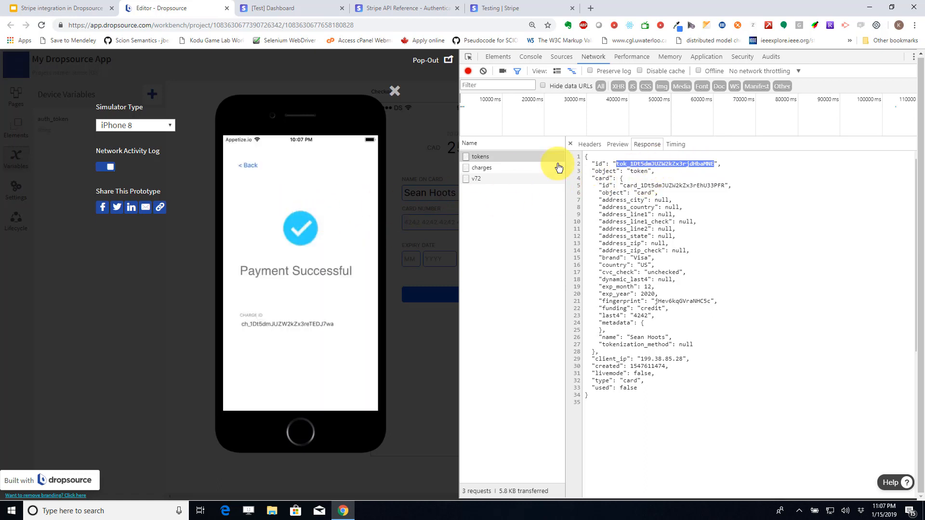
click(652, 164)
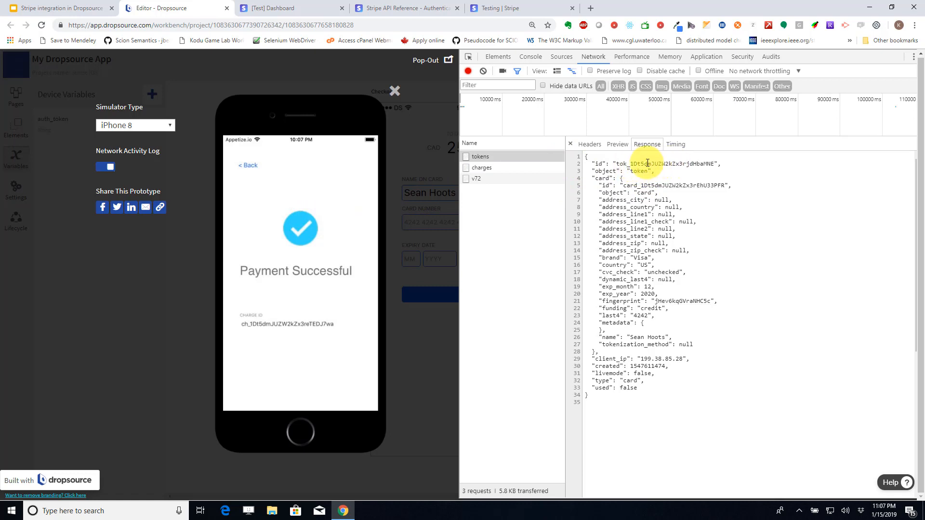
drag(615, 164, 714, 163)
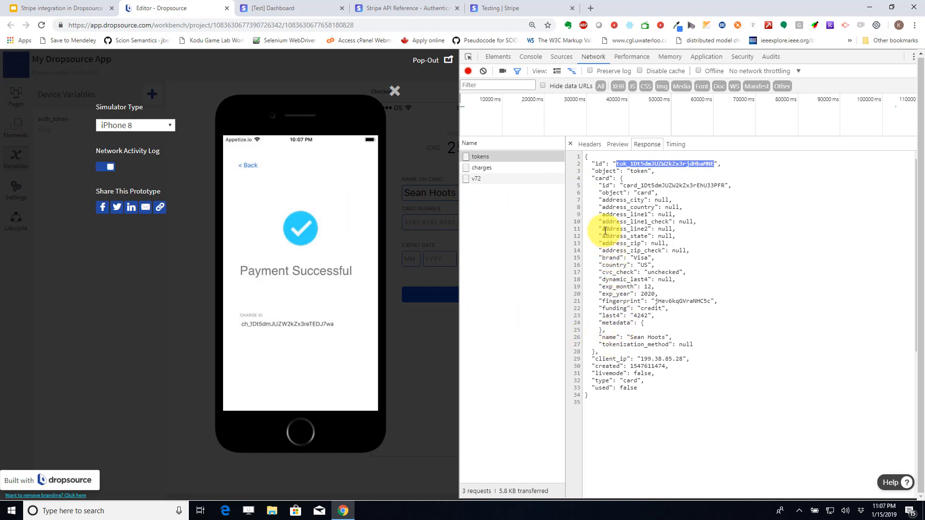
- Highlight the token ID in the tokens response, compare it with the source in the charges form data, and keep the simulator session active
click(490, 159)
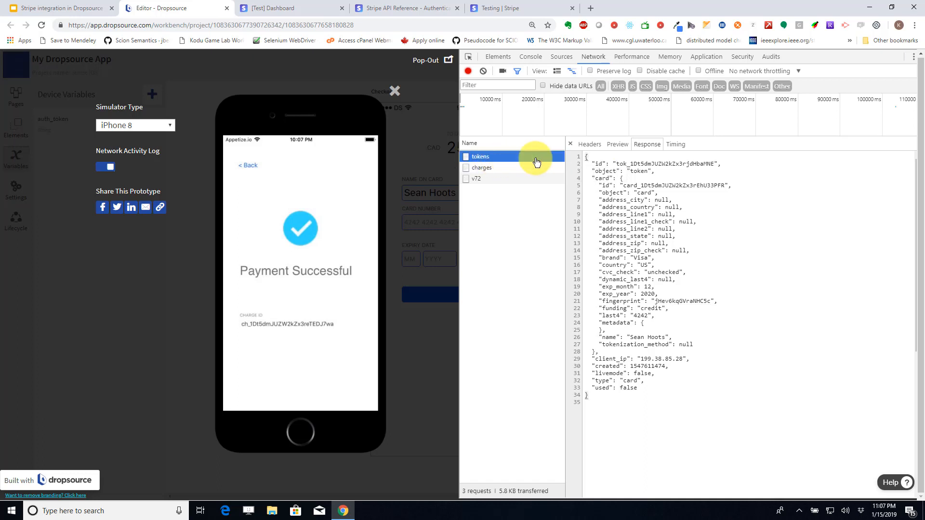
drag(615, 164, 712, 162)
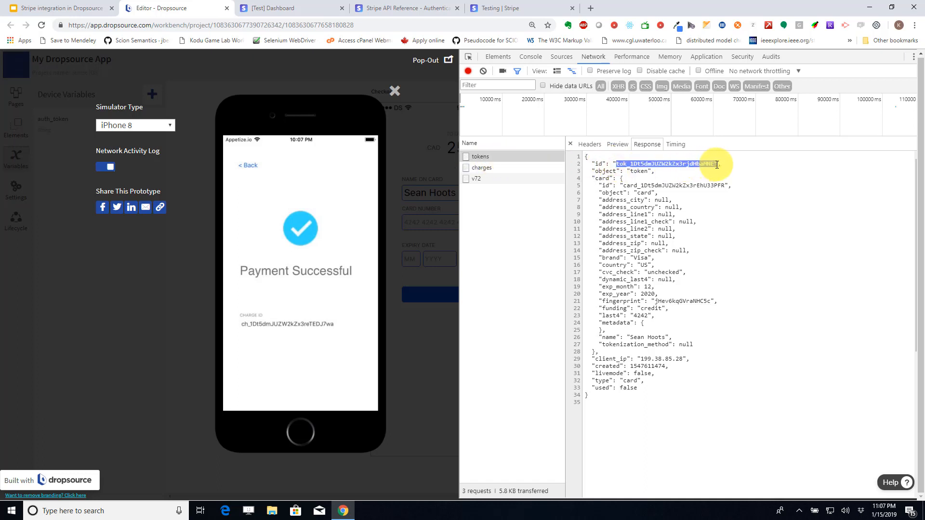
click(488, 168)
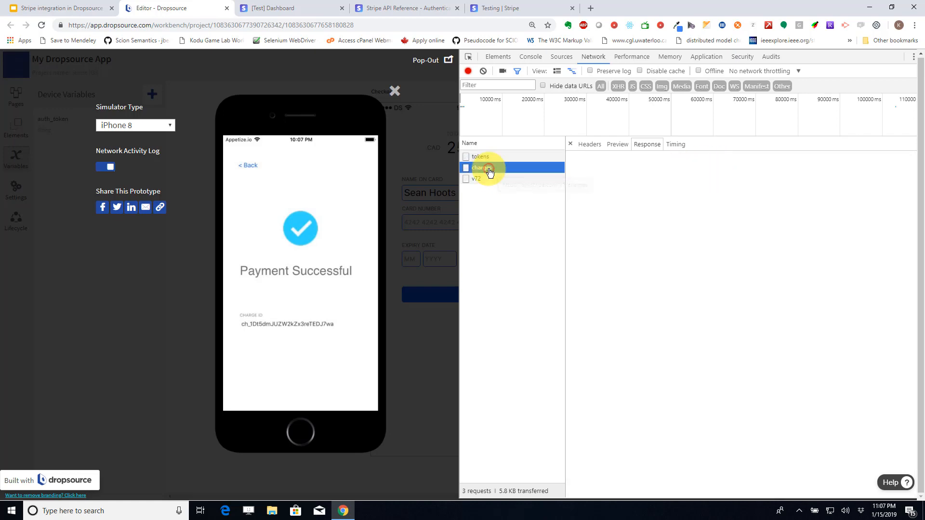
click(590, 145)
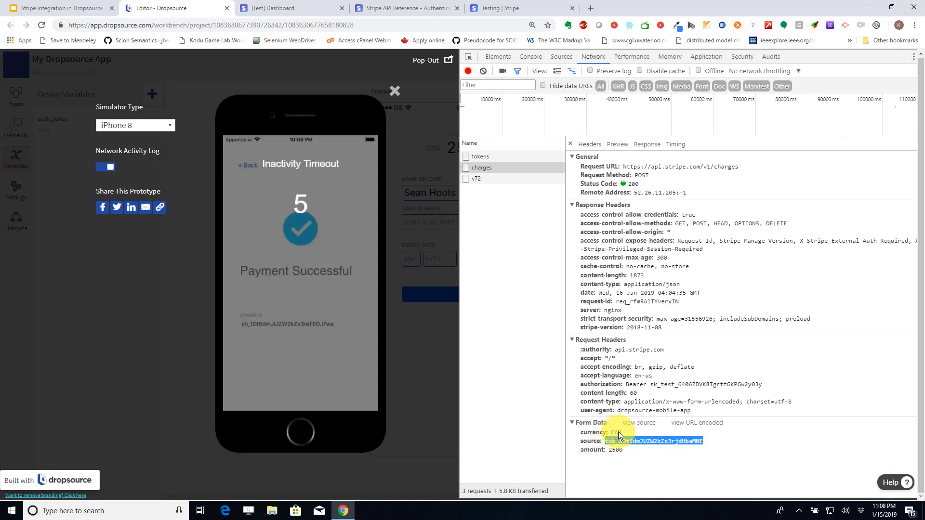
click(333, 371)
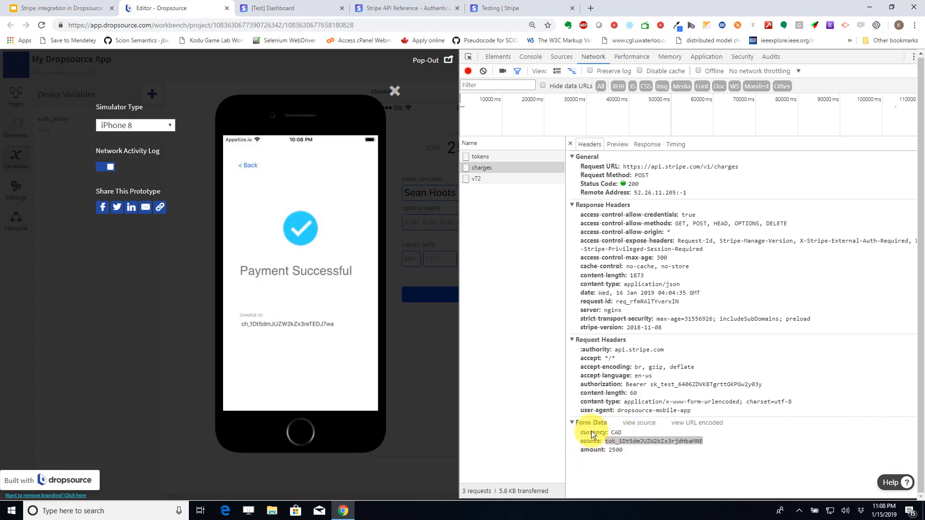
- Return the simulated app to the checkout form, then examine the charges response and highlight the returned charge ID
click(247, 165)
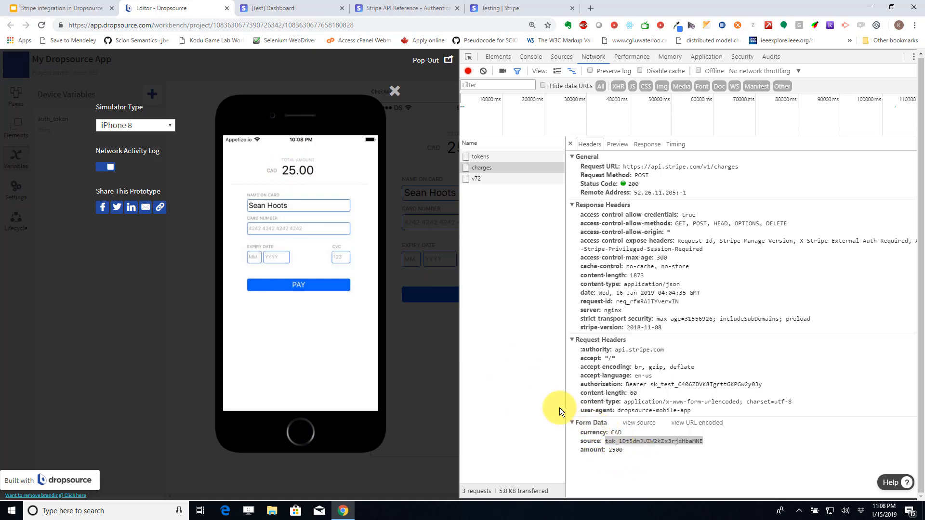
click(646, 145)
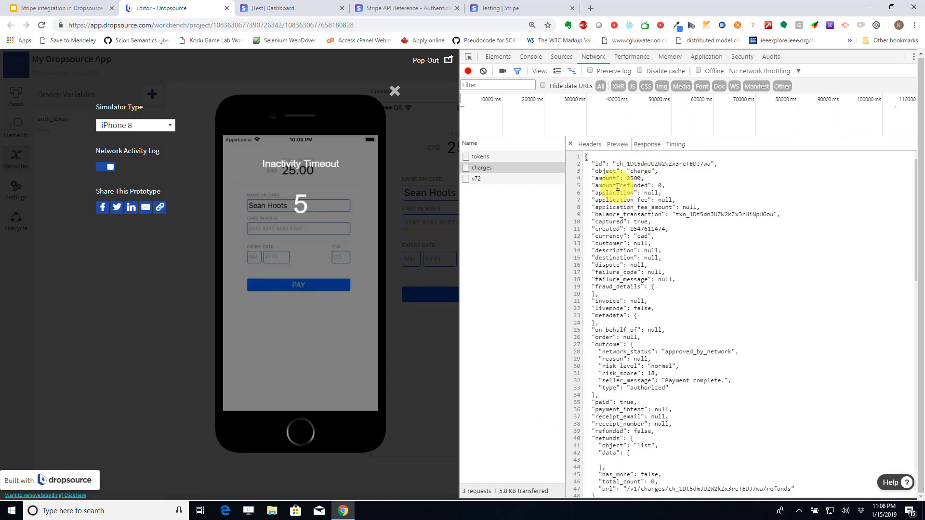
click(331, 337)
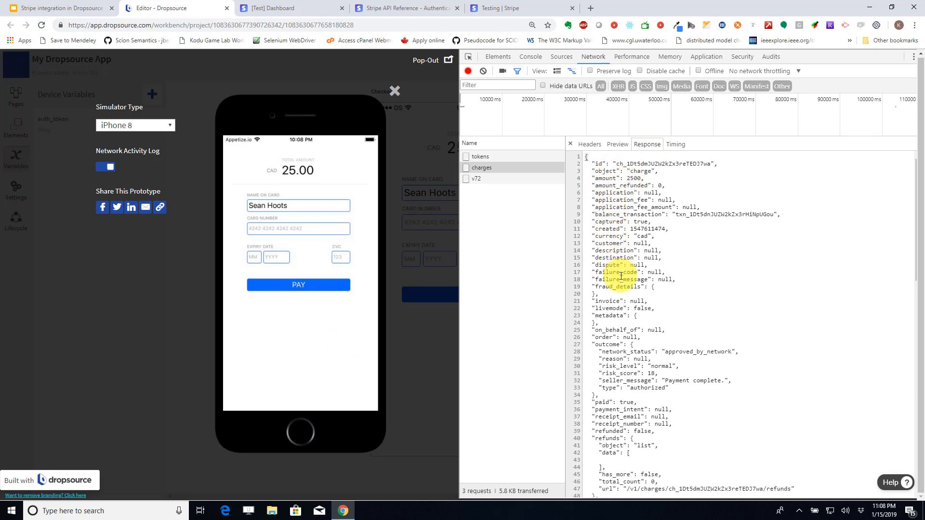
drag(617, 165, 692, 165)
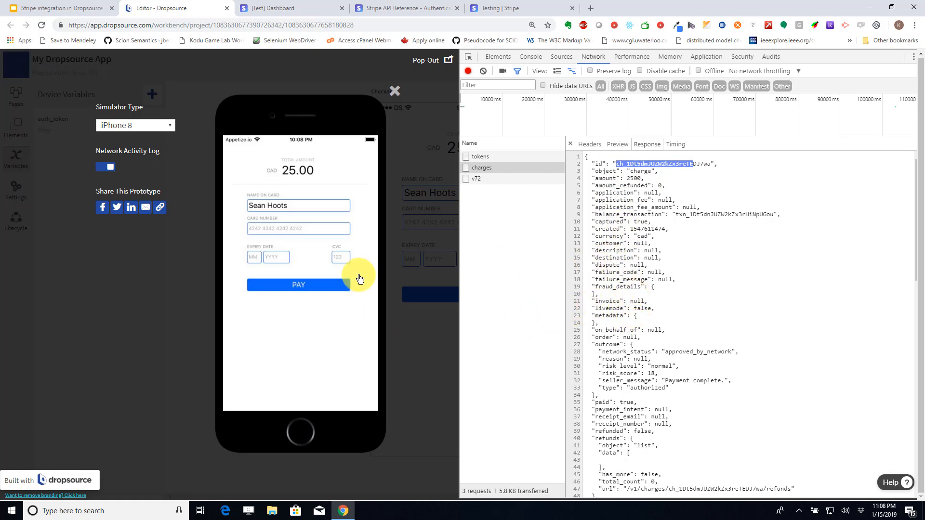
- Close the simulator and bind the POST /tokens form data parameters card[name] and card[number] to the name and card number fields
click(398, 92)
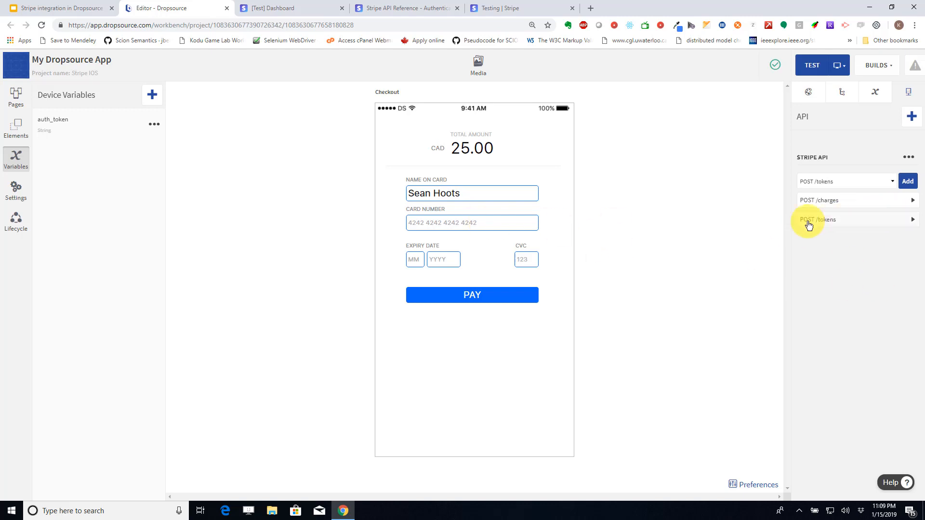
click(827, 219)
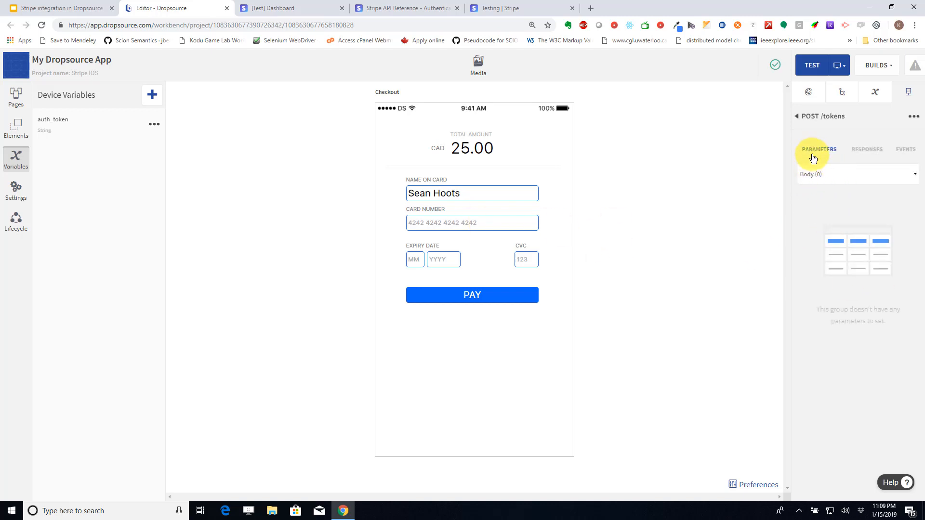
click(811, 175)
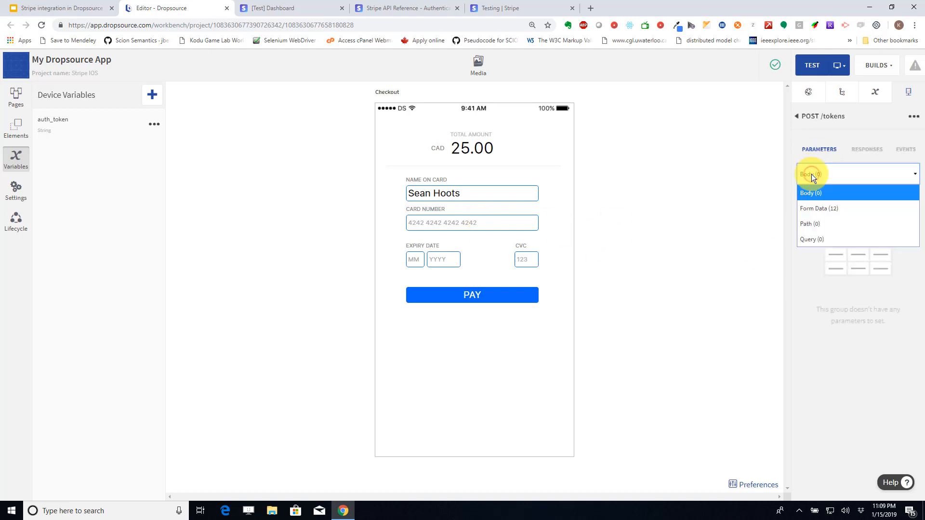
click(811, 209)
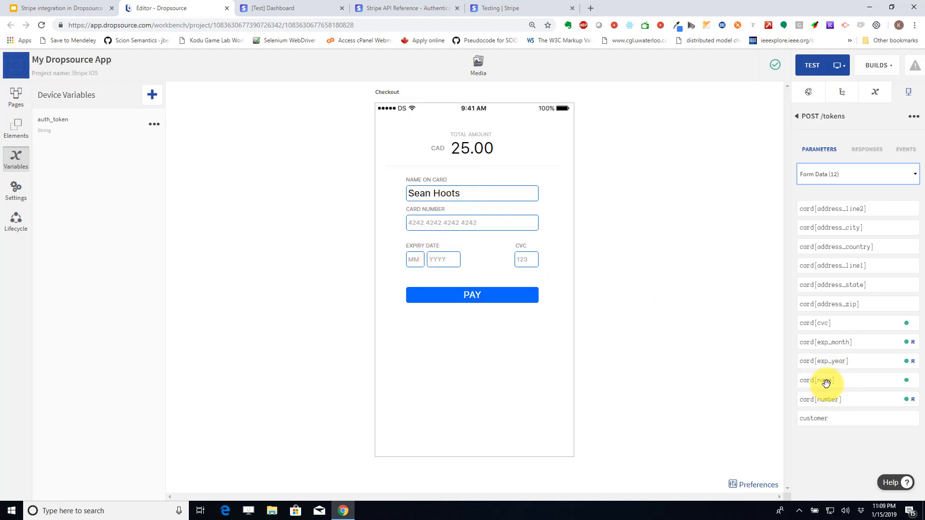
drag(825, 381, 432, 193)
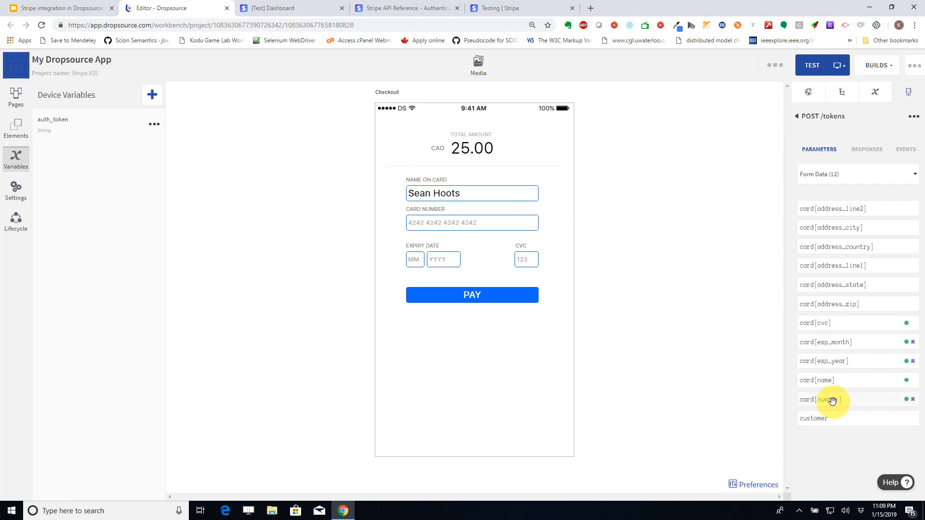
drag(831, 400, 466, 225)
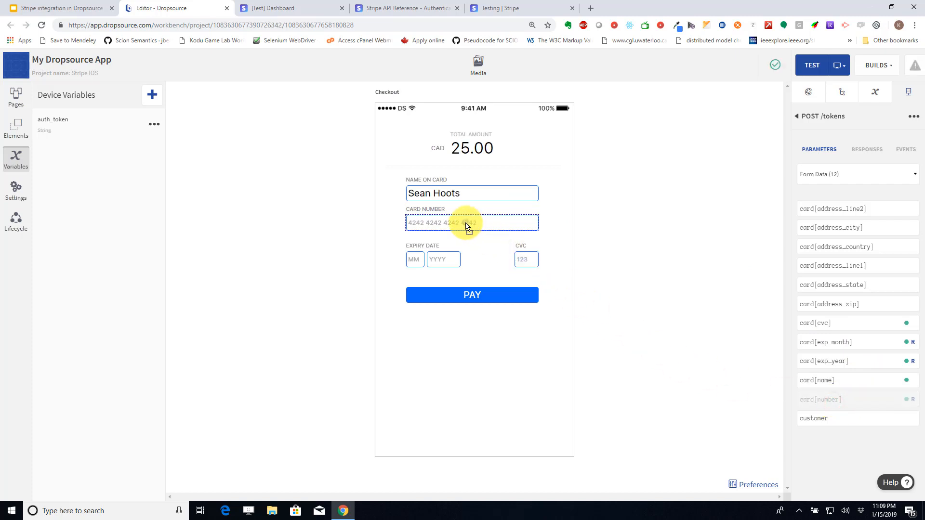
- Map the card[cvc] parameter to the Int Value of Text Field cvc's text, and discard the mapping
click(440, 260)
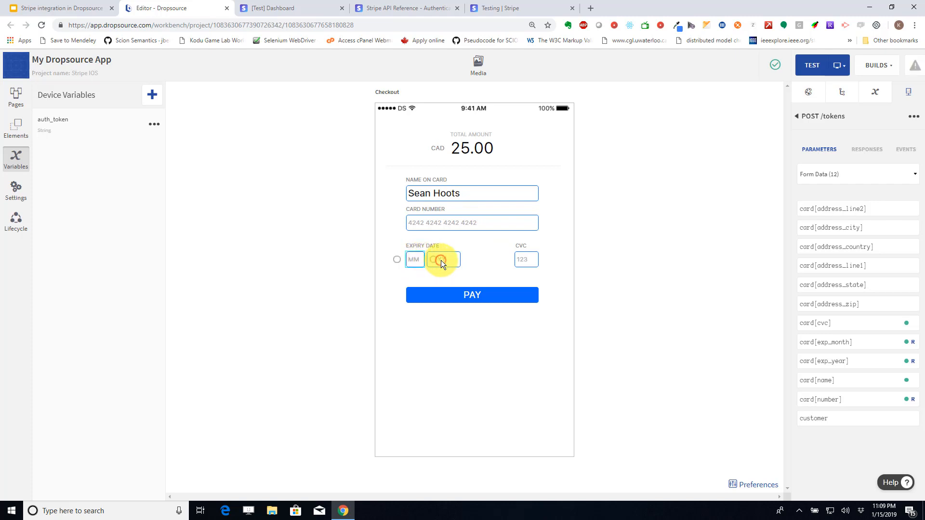
click(522, 260)
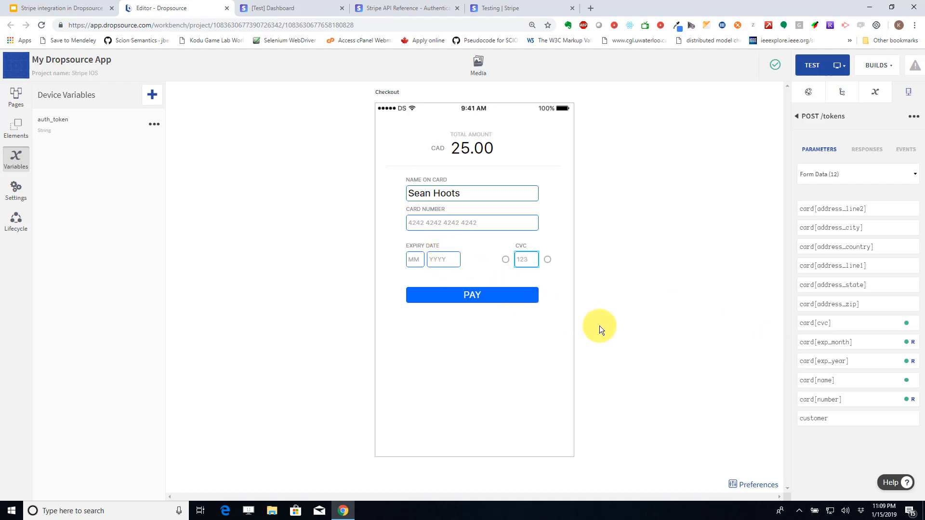
click(525, 260)
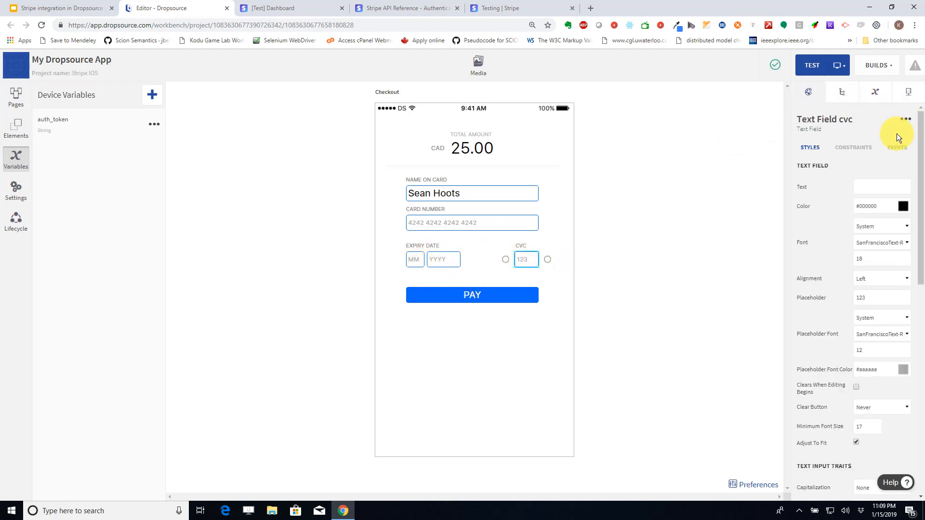
click(908, 92)
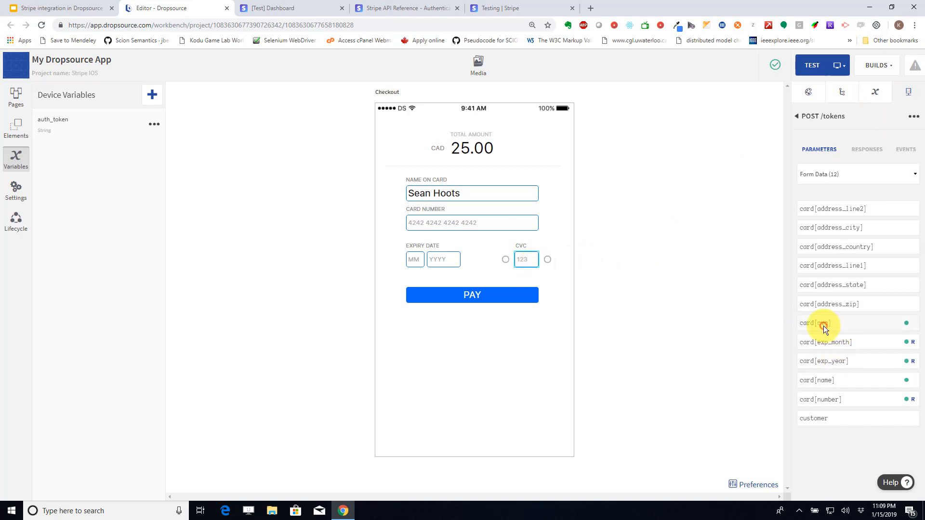
click(822, 326)
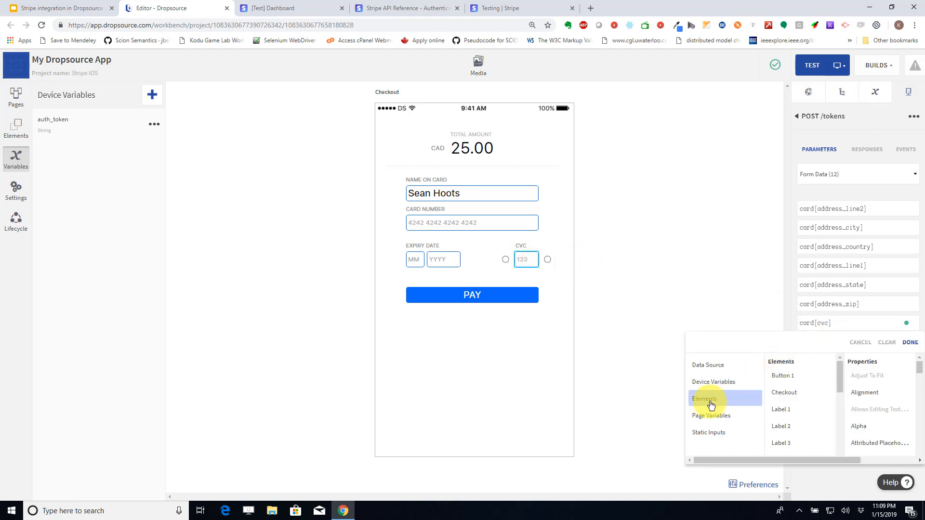
click(710, 403)
drag(838, 372, 836, 417)
click(794, 371)
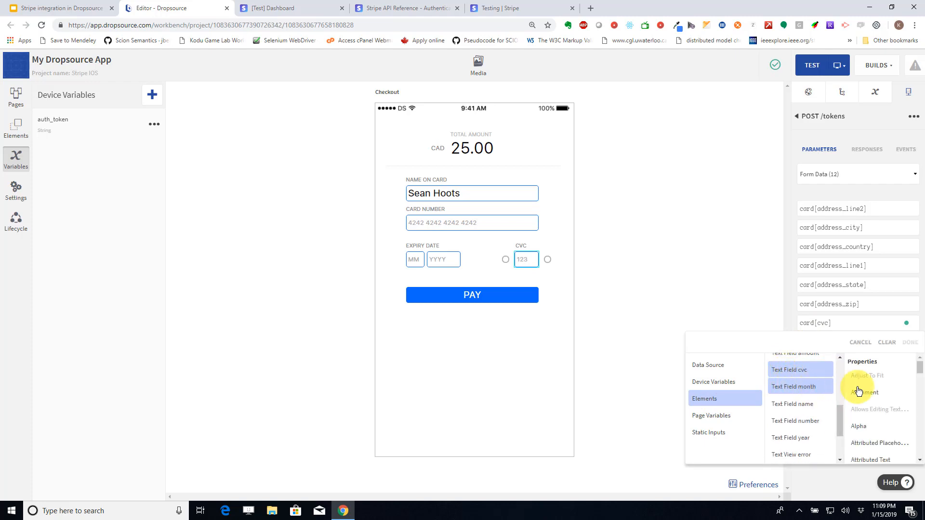
drag(918, 371, 916, 448)
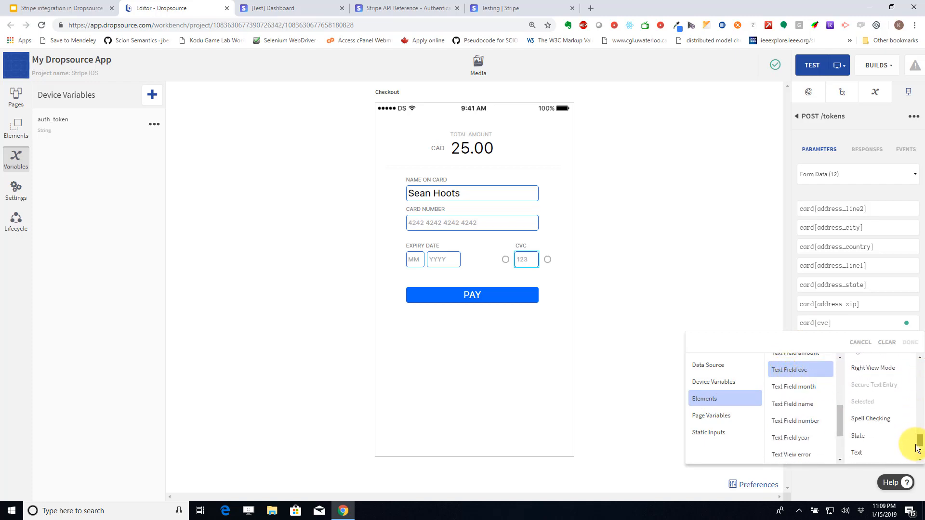
click(856, 452)
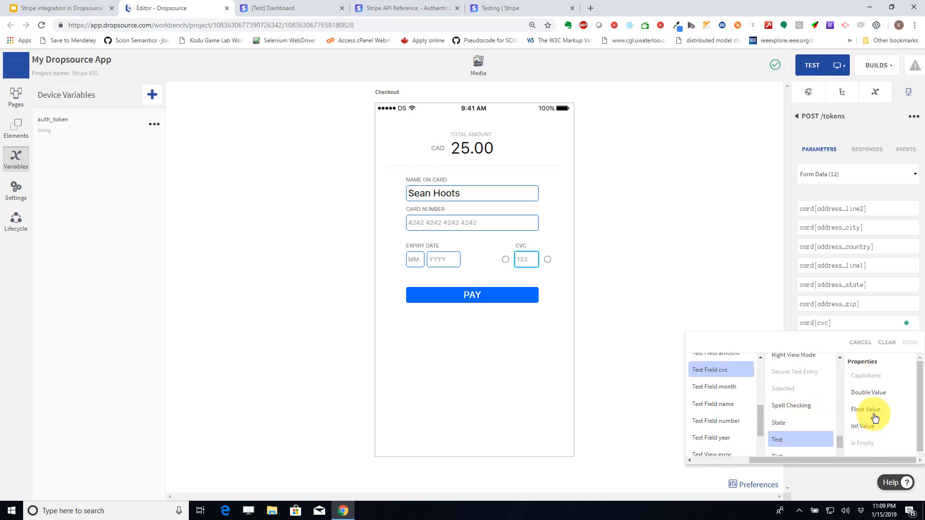
click(872, 425)
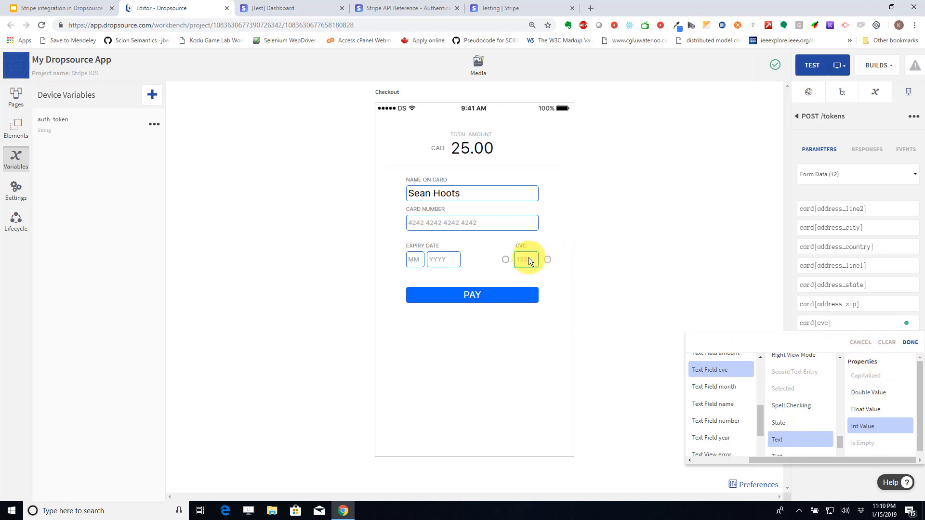
click(861, 342)
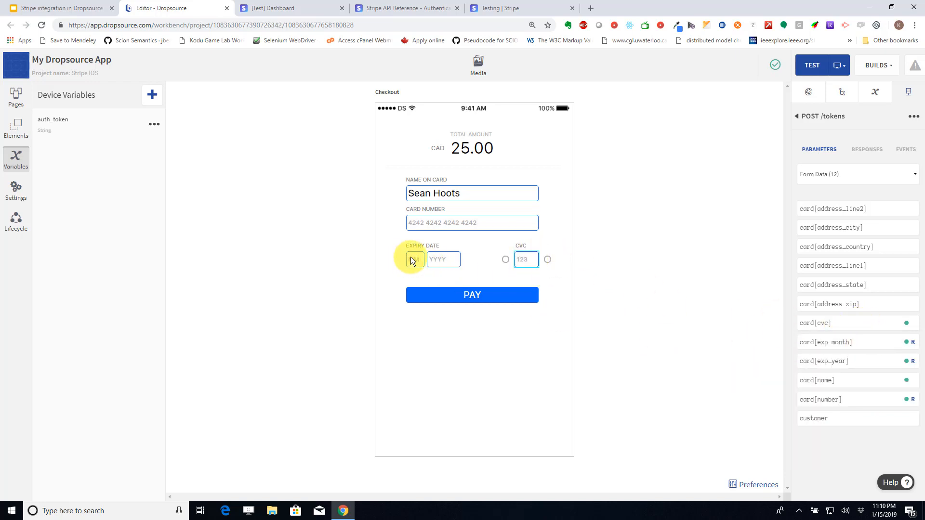
click(444, 260)
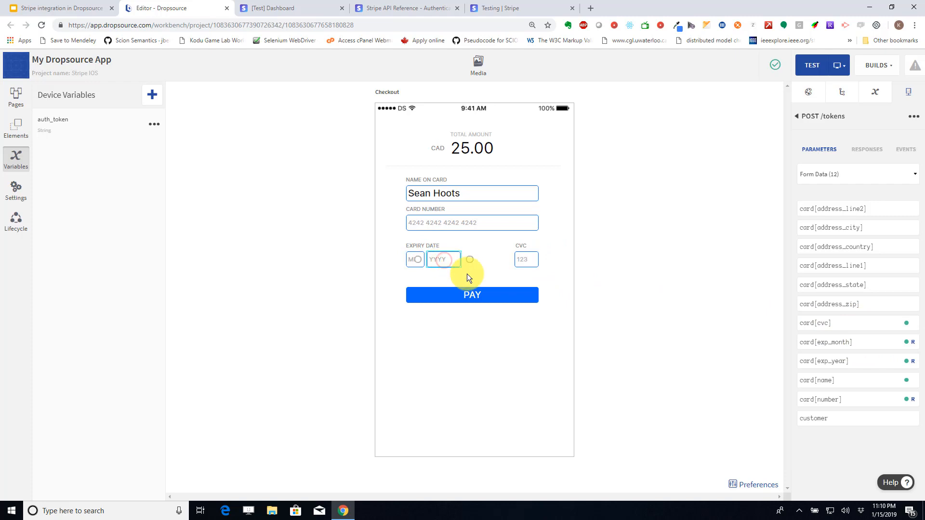
click(525, 340)
click(522, 396)
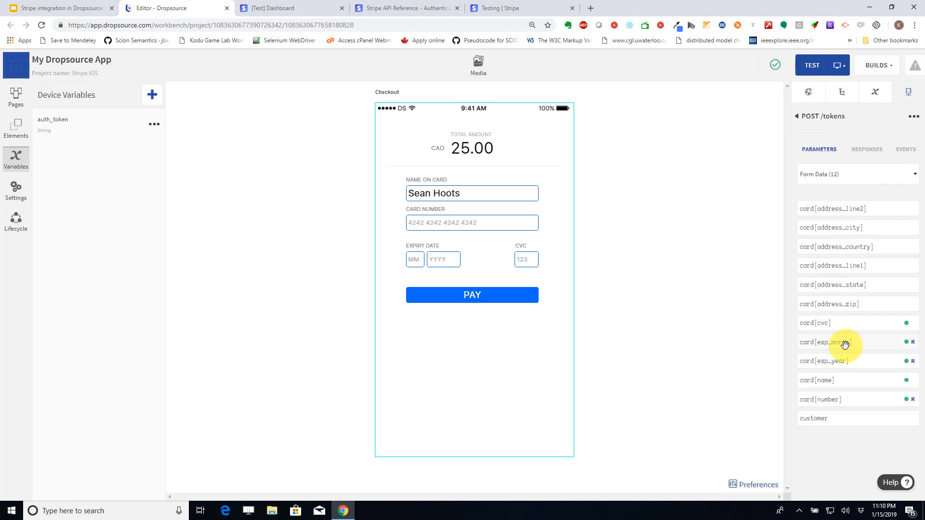
- Examine the POST /tokens 200 response fields, especially the id, and the page variables available to store it
click(871, 152)
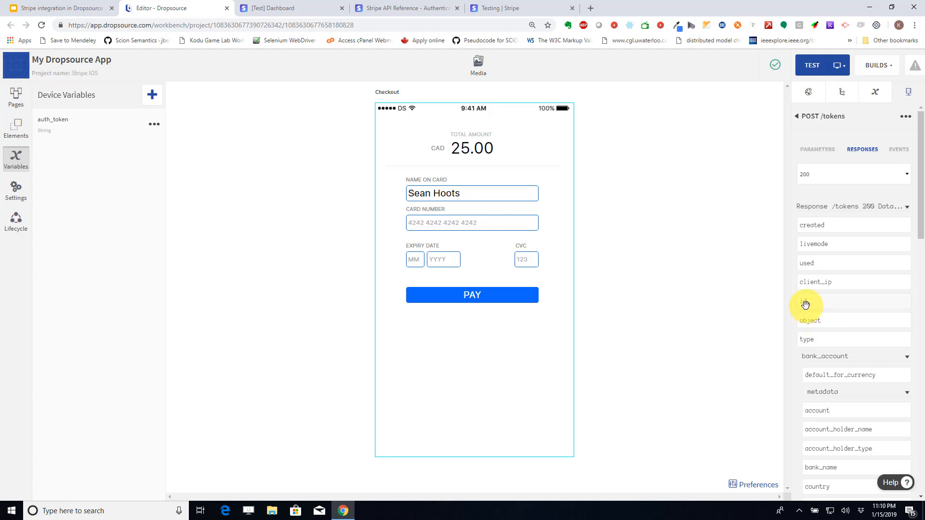
scroll(804, 305, down, 3)
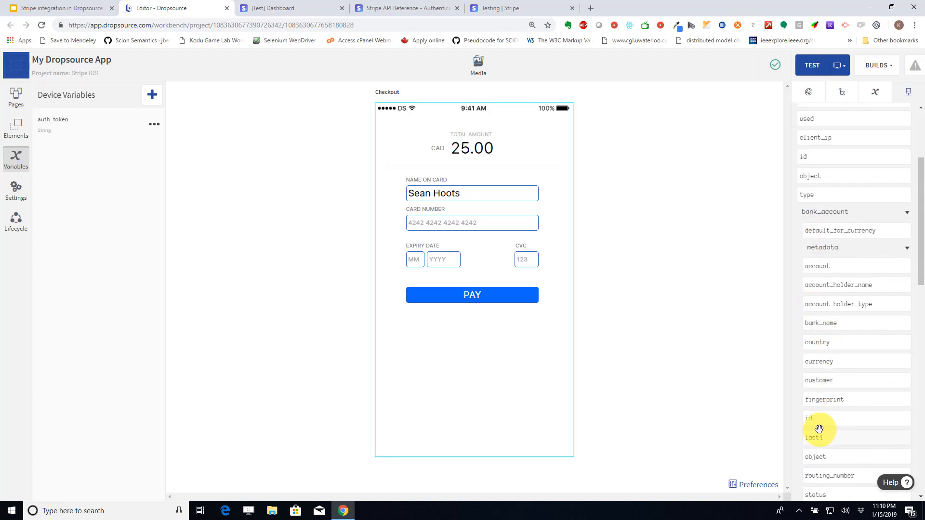
scroll(822, 338, up, 2)
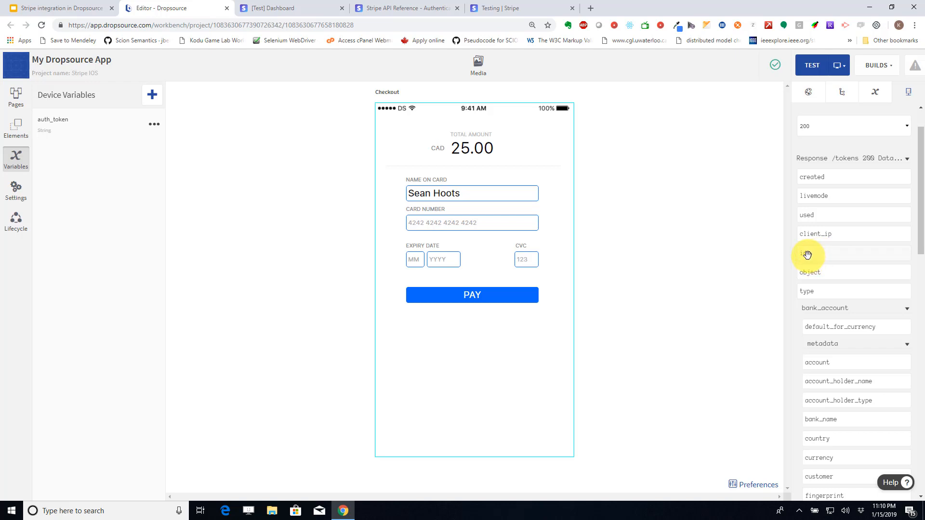
click(875, 98)
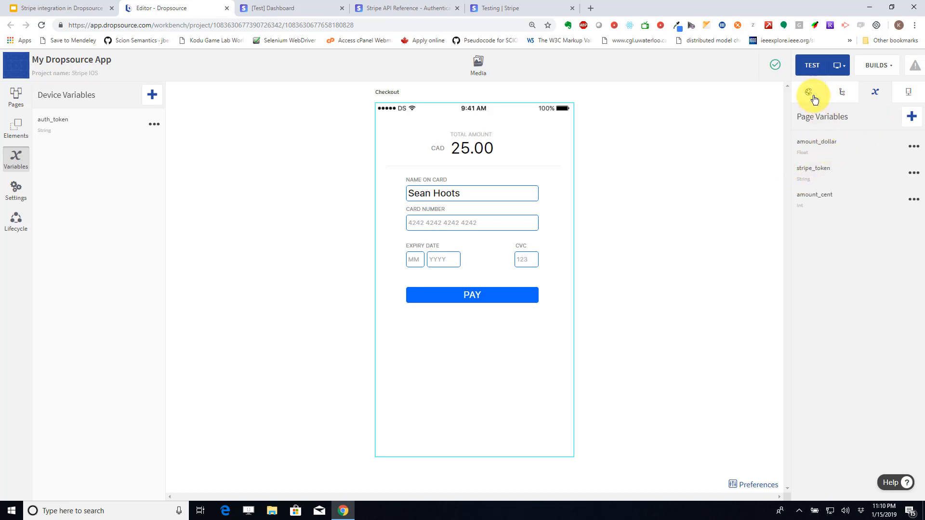
click(909, 92)
- Open the actions of the POST /tokens 200 event and examine the Set Value action that fills stripe_token
click(899, 150)
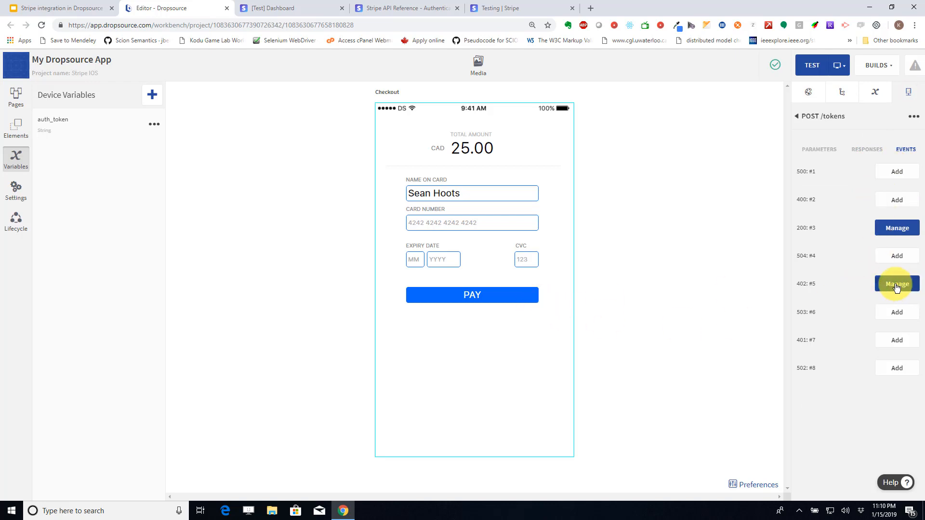
click(904, 229)
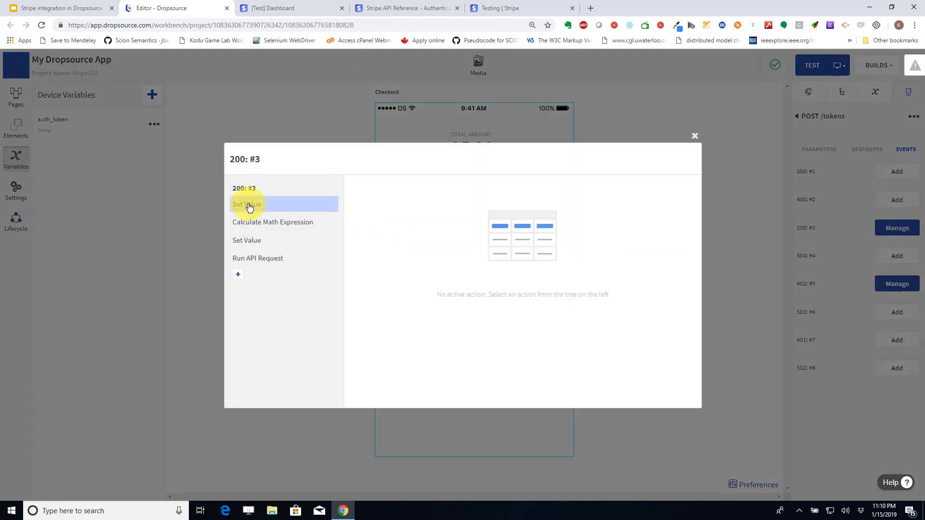
click(248, 205)
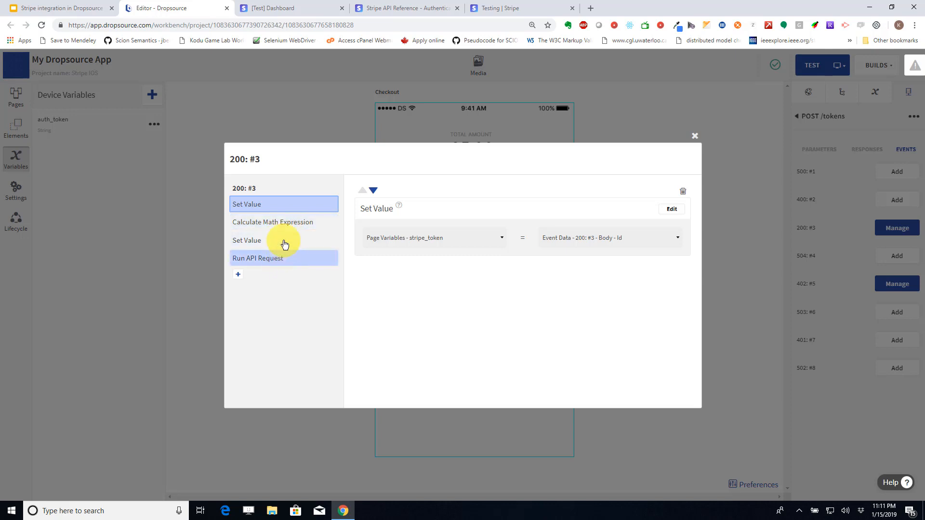
- Examine the Calculate Math Expression action of the POST /tokens 200 event, including its formula, number variable and return value type
click(269, 223)
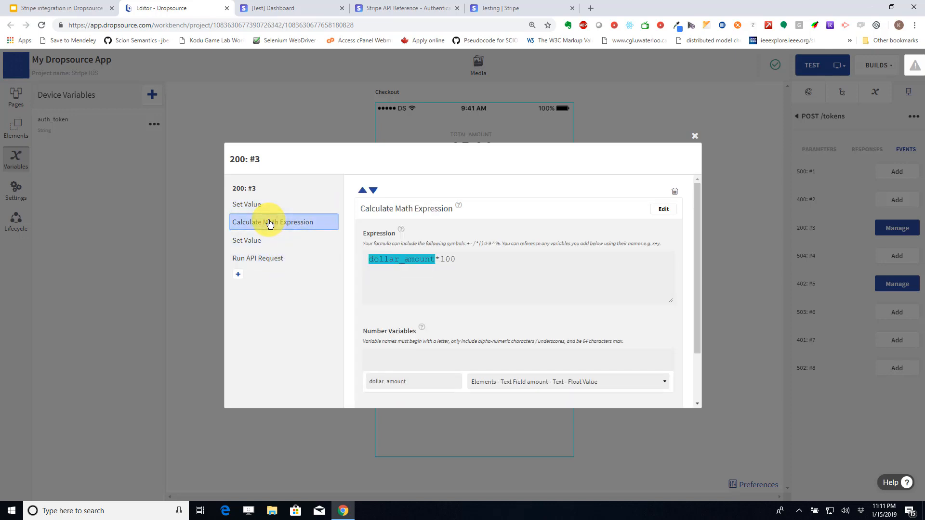
scroll(471, 350, down, 2)
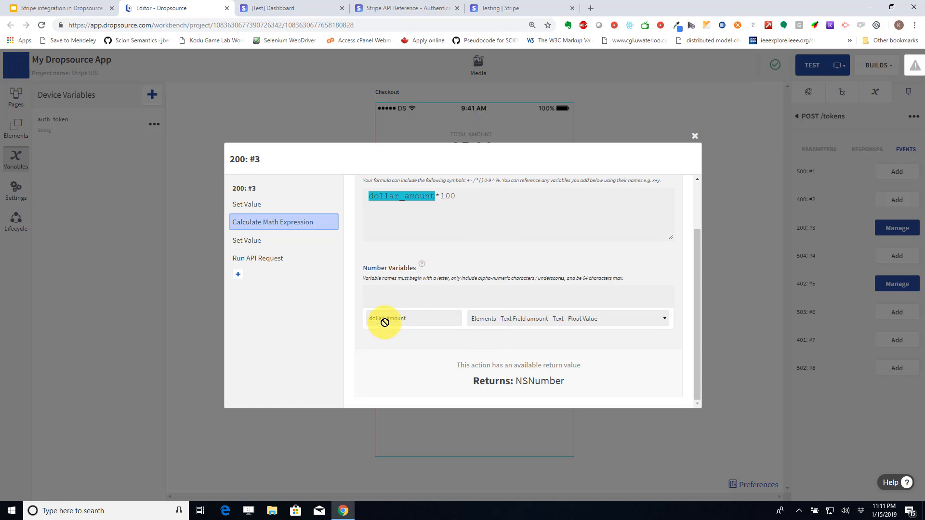
scroll(391, 321, up, 2)
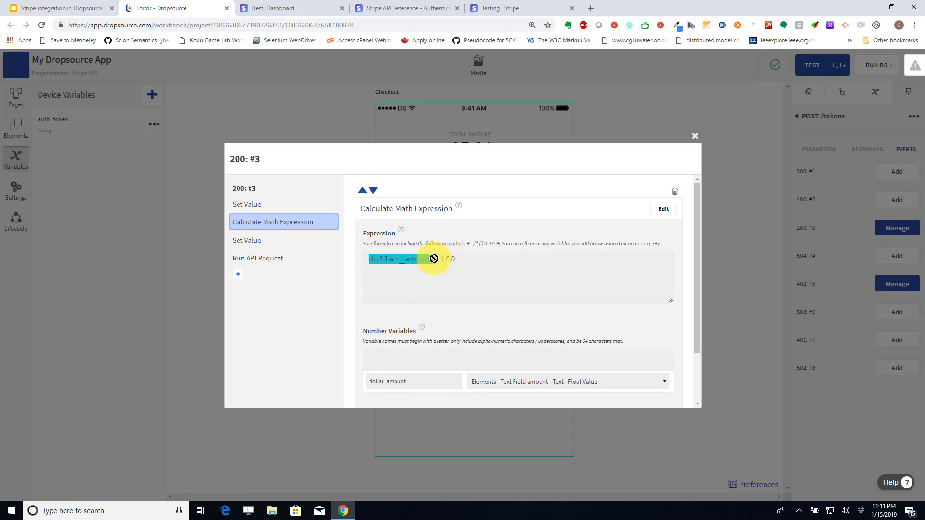
scroll(450, 264, down, 2)
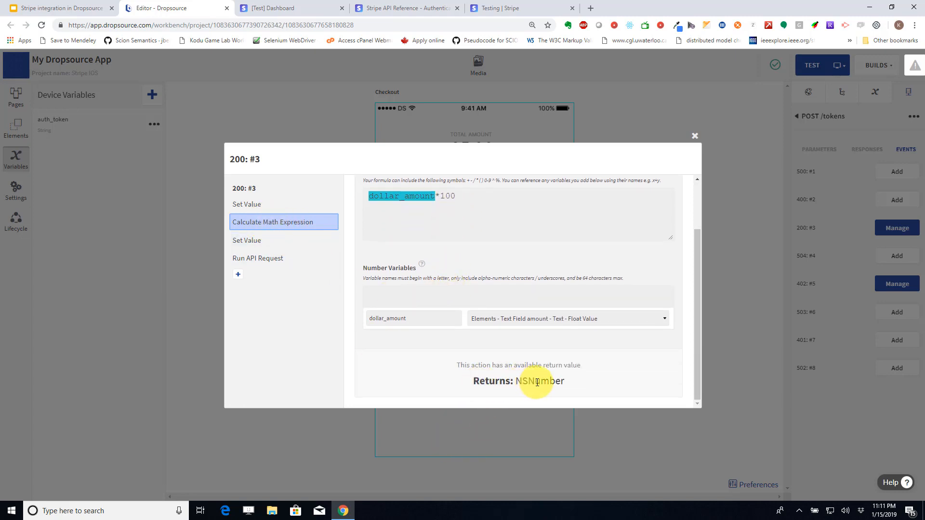
- Review the second Set Value action and the Run API Request action of the 200 event, and close the event's actions
click(262, 243)
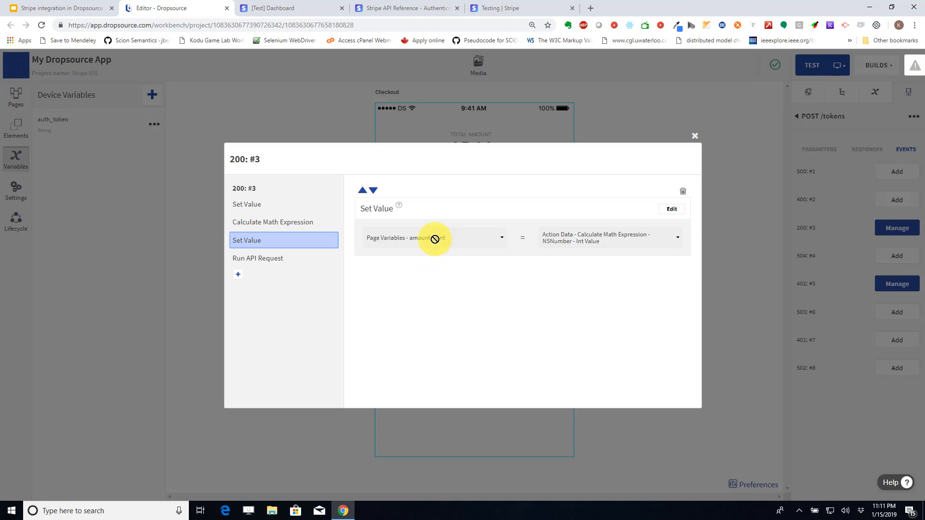
click(250, 263)
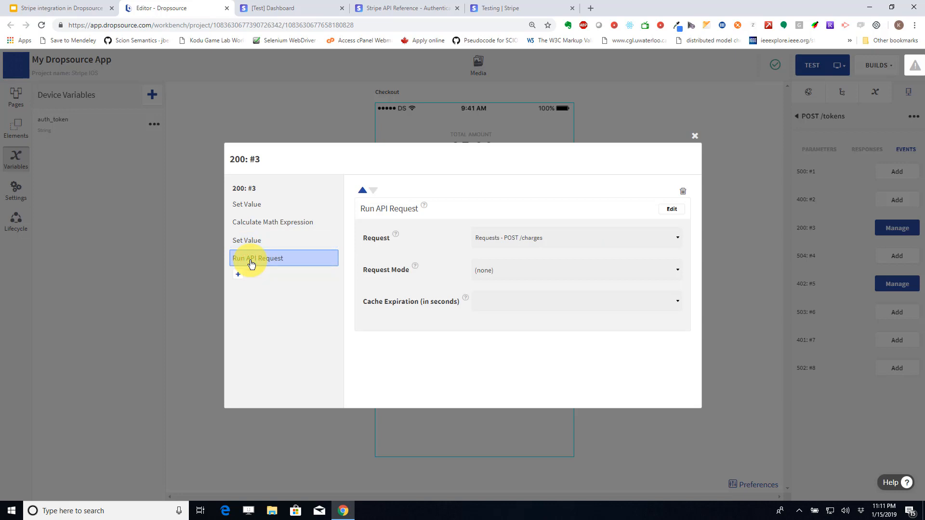
click(695, 137)
- Open the POST /charges request's form data parameters and check which page variable the amount parameter is bound to
click(797, 116)
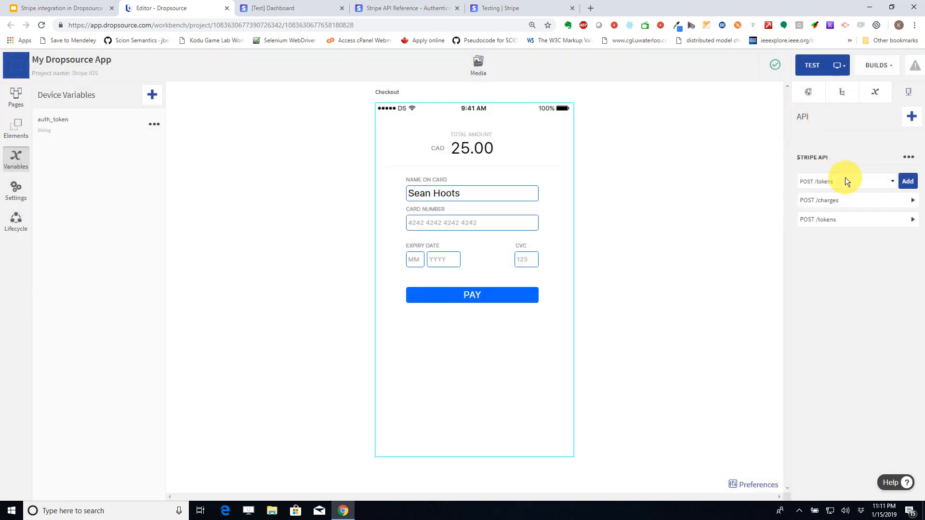
click(838, 200)
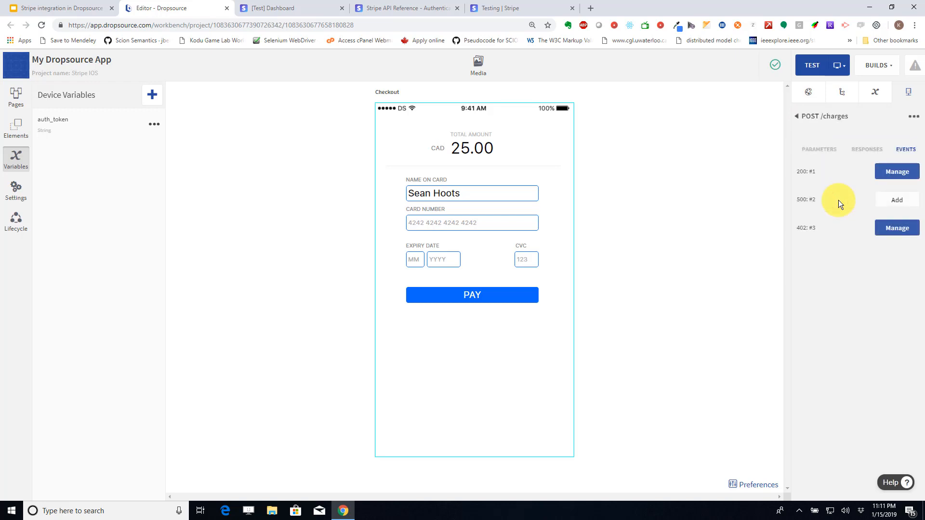
click(818, 149)
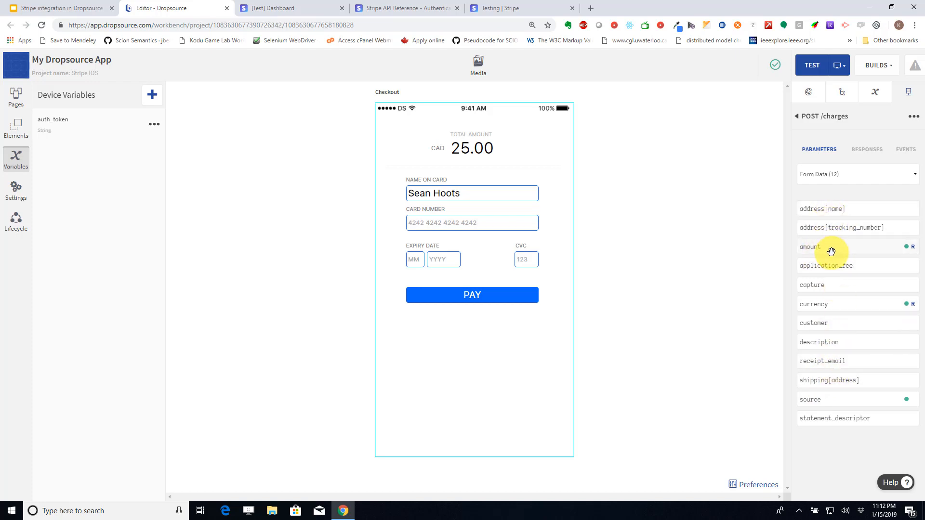
click(809, 251)
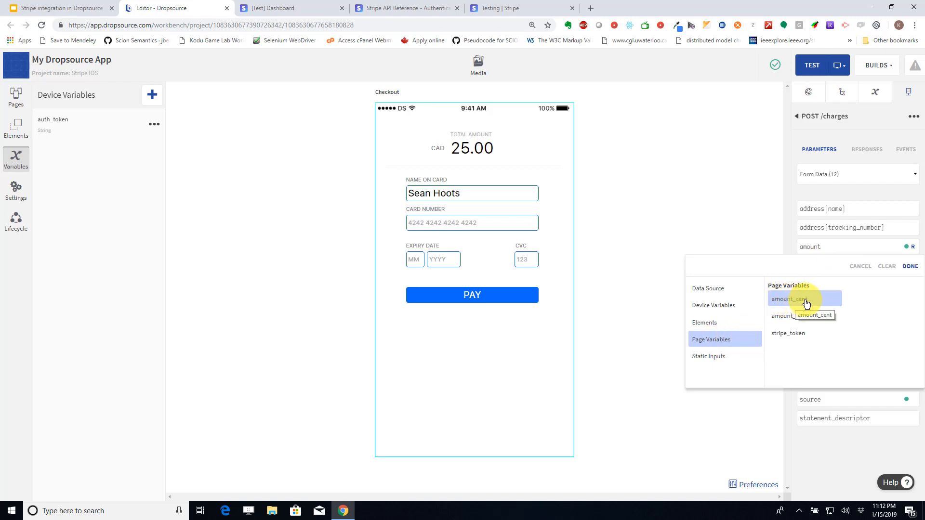
click(857, 267)
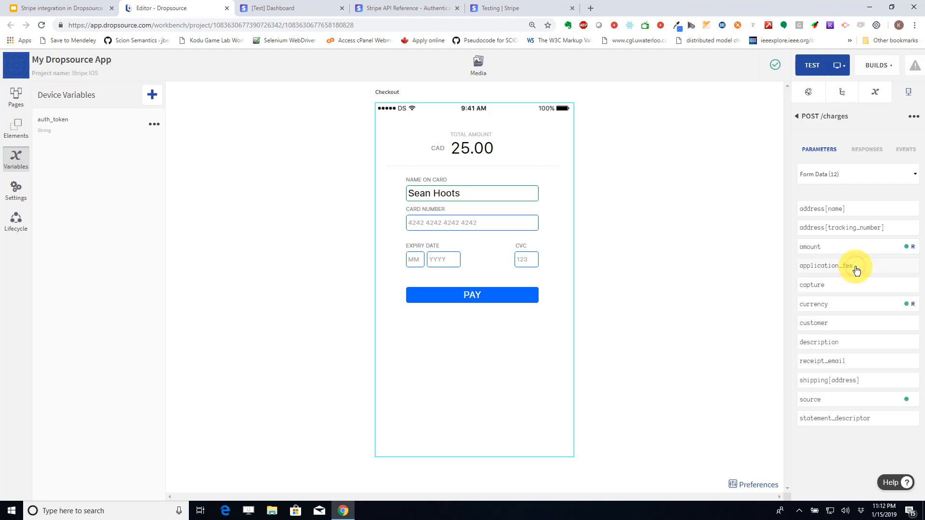
- Check the value bindings of the currency and source parameters of POST /charges without changing them
click(817, 305)
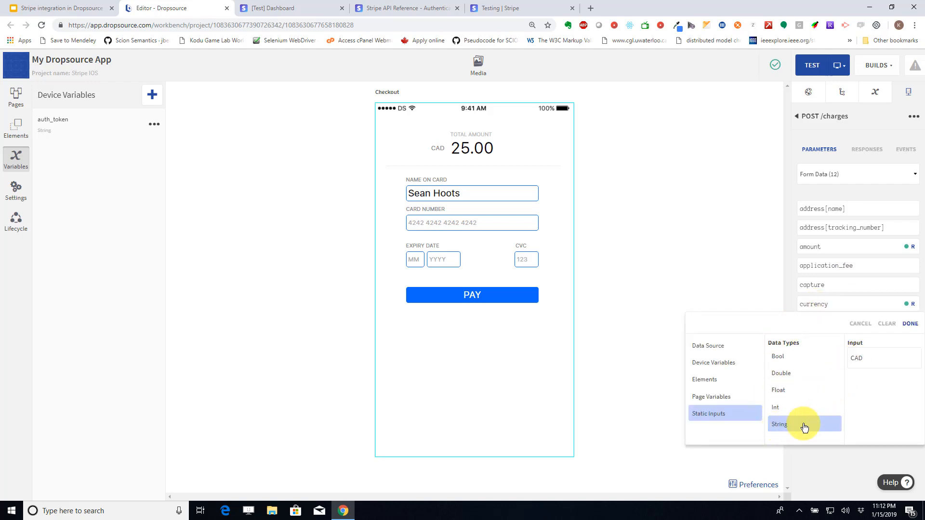
click(852, 357)
double_click(859, 356)
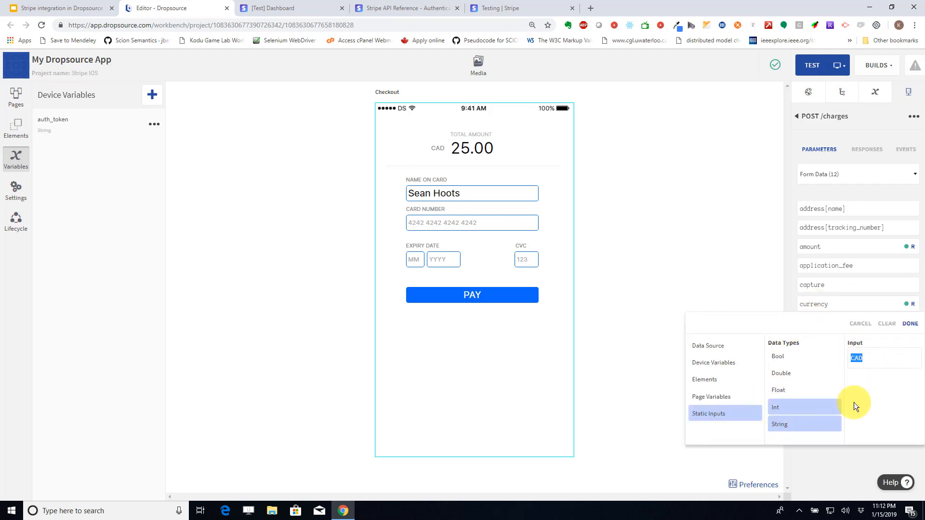
click(861, 325)
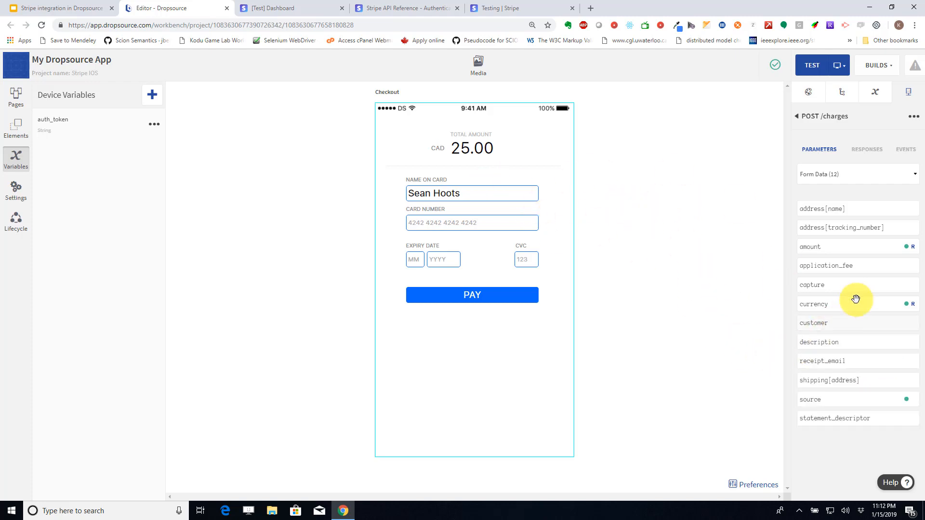
click(817, 400)
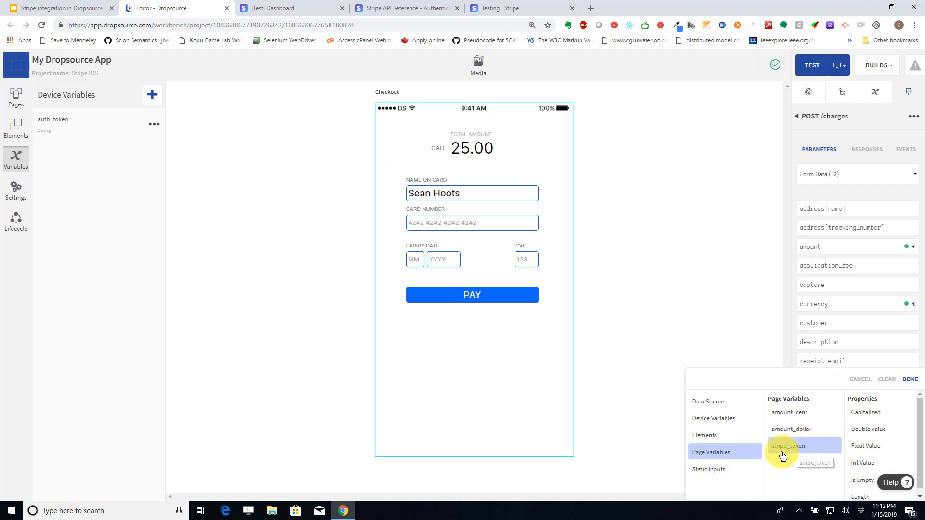
click(866, 380)
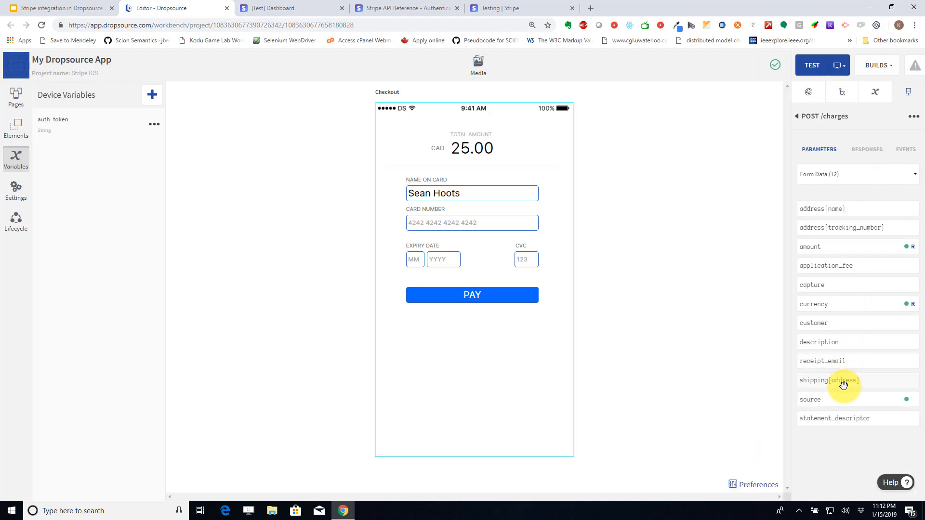
- Examine the POST /charges 200 response fields, especially the id, and discard its binding options
click(873, 152)
scroll(820, 254, down, 1)
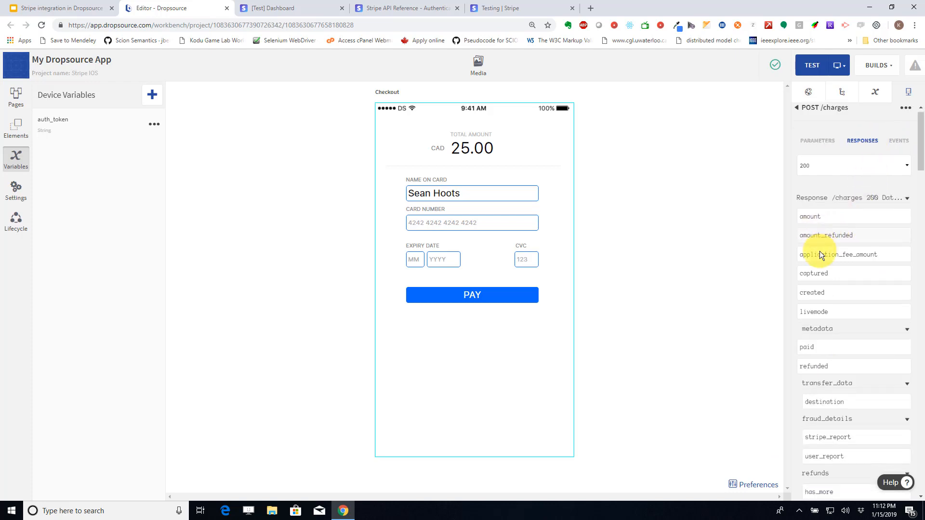
scroll(820, 254, down, 10)
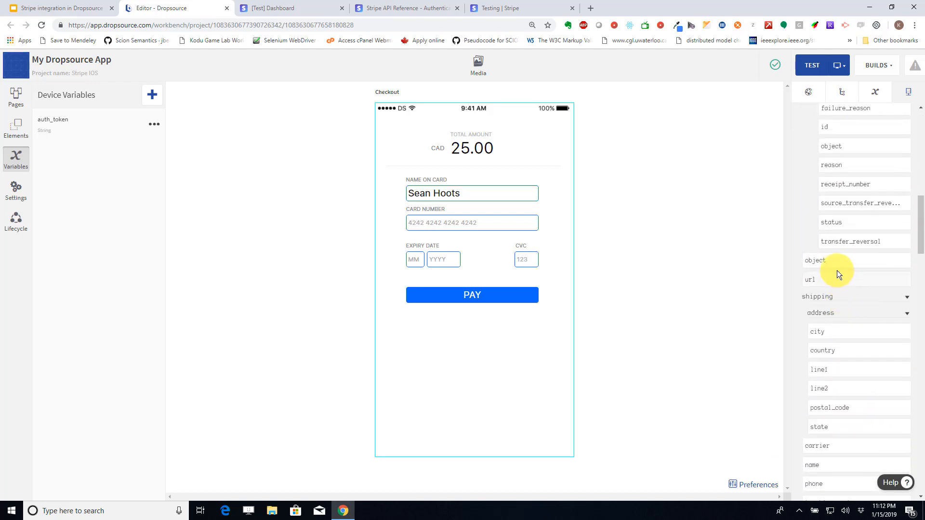
scroll(834, 270, up, 10)
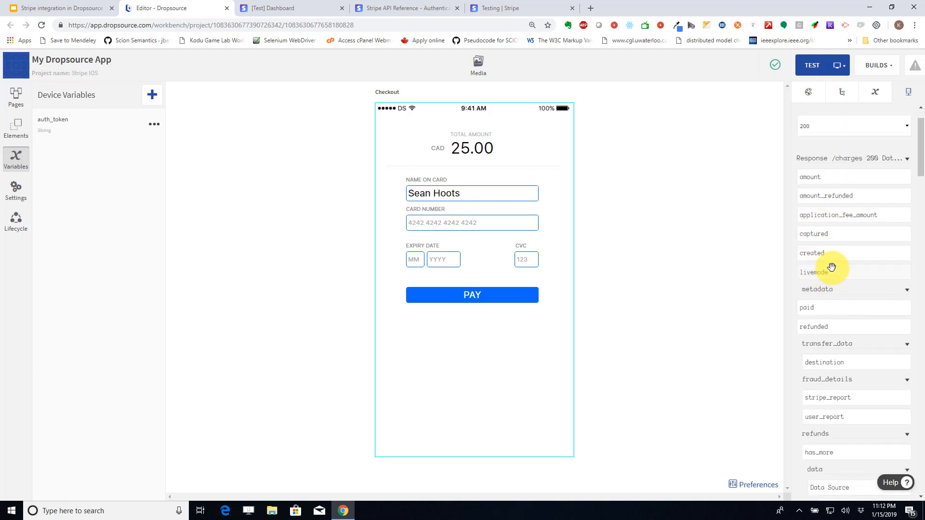
scroll(836, 284, down, 10)
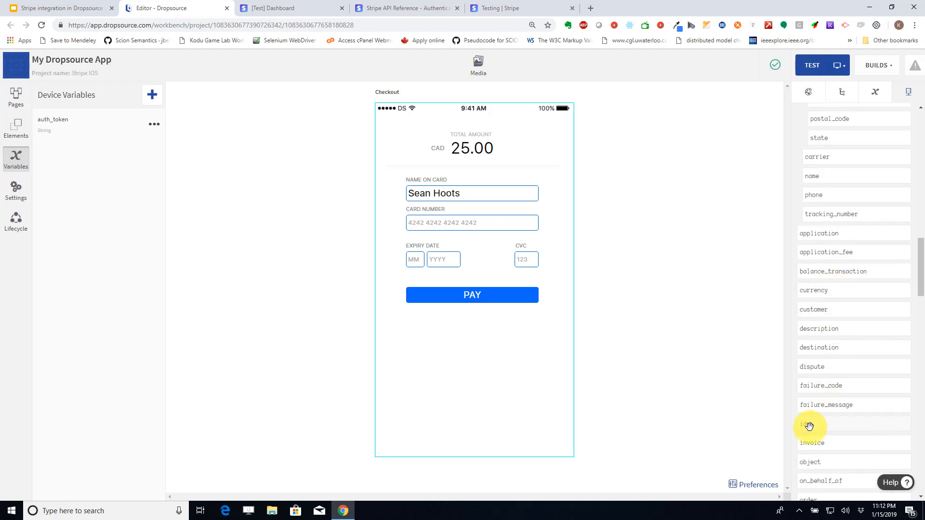
click(810, 427)
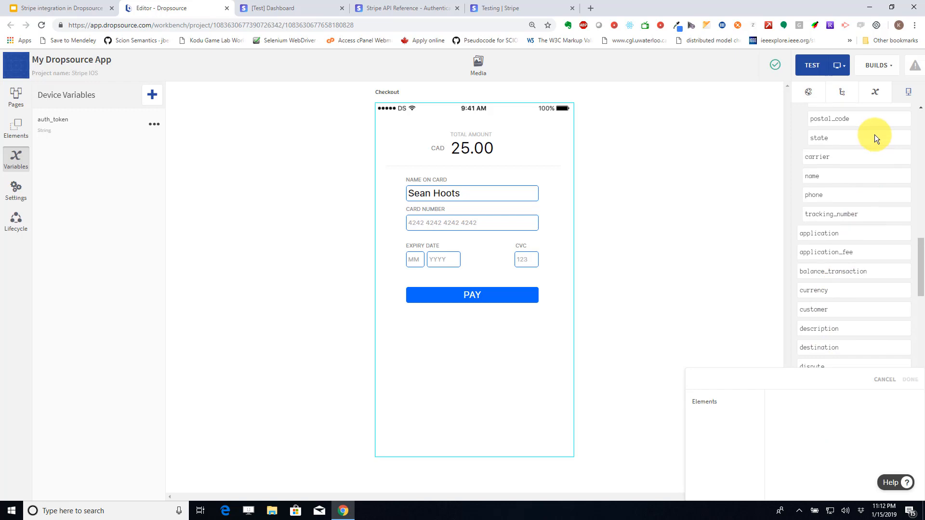
click(804, 137)
scroll(804, 138, up, 15)
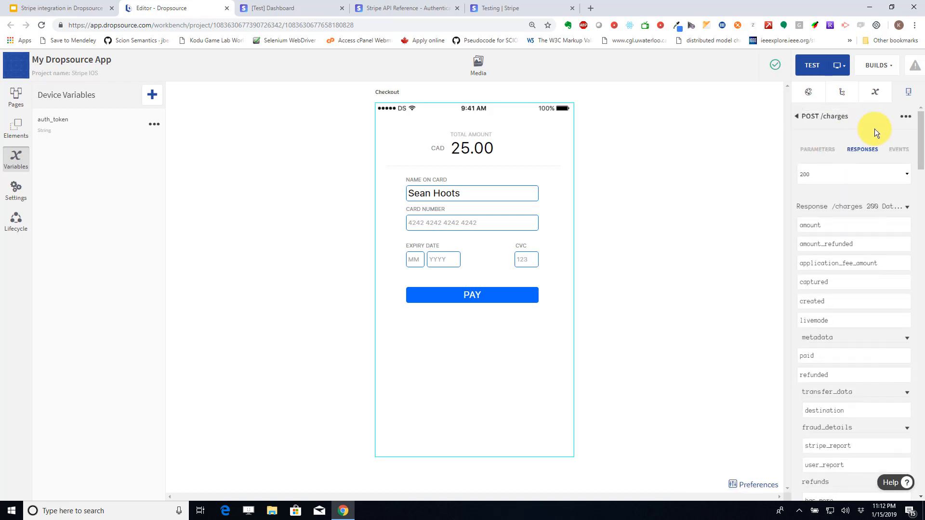
- Examine the Go to Page action of the POST /charges 200 event, including its target page, transition type and charge_id source
click(895, 150)
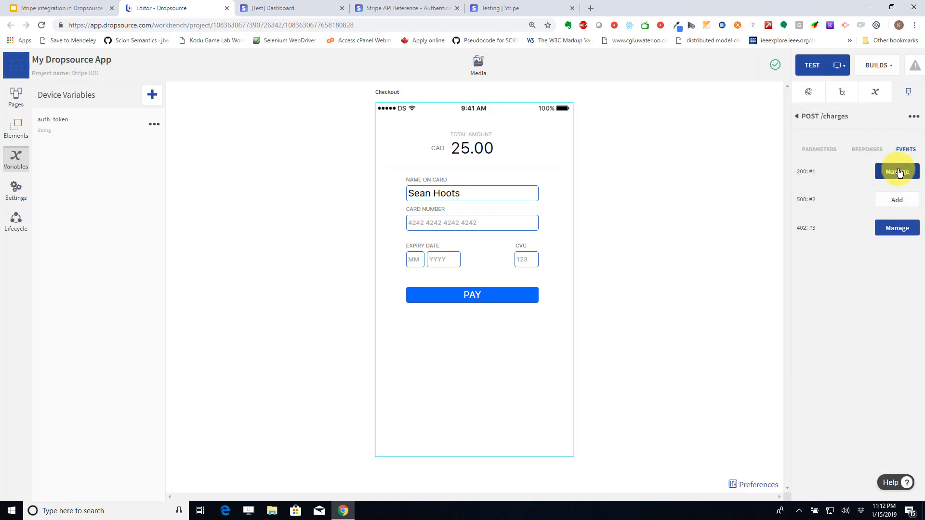
click(897, 173)
click(243, 205)
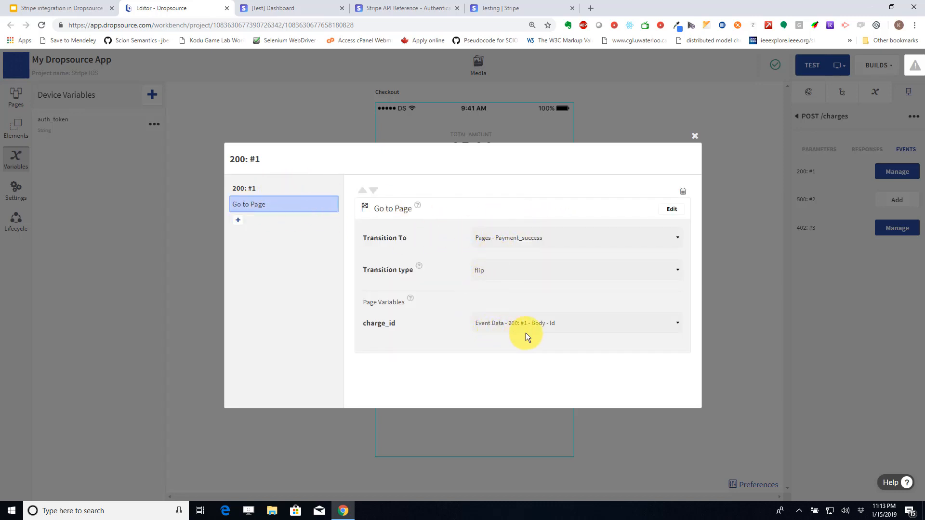
click(695, 136)
- Open the Payment_success page and examine the settings of its charge_id page variable, including the inbound navigation requirement
click(13, 100)
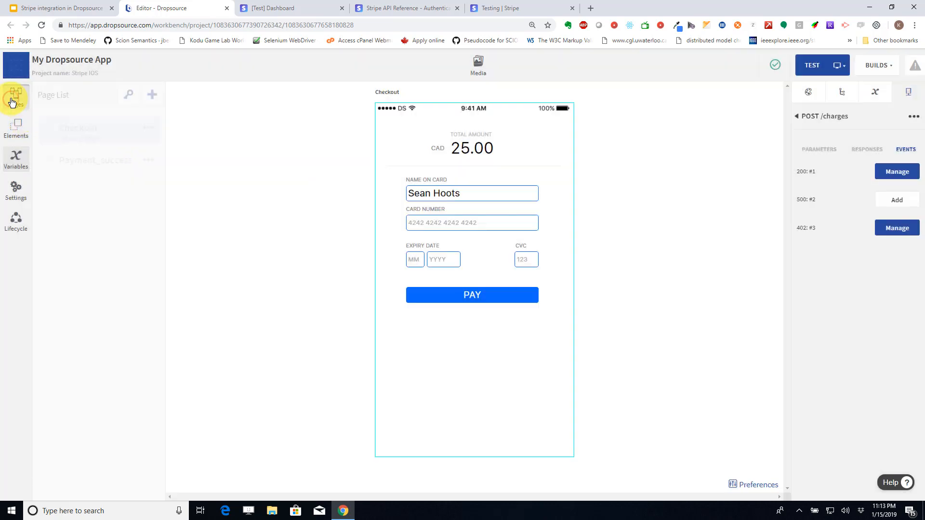
click(96, 169)
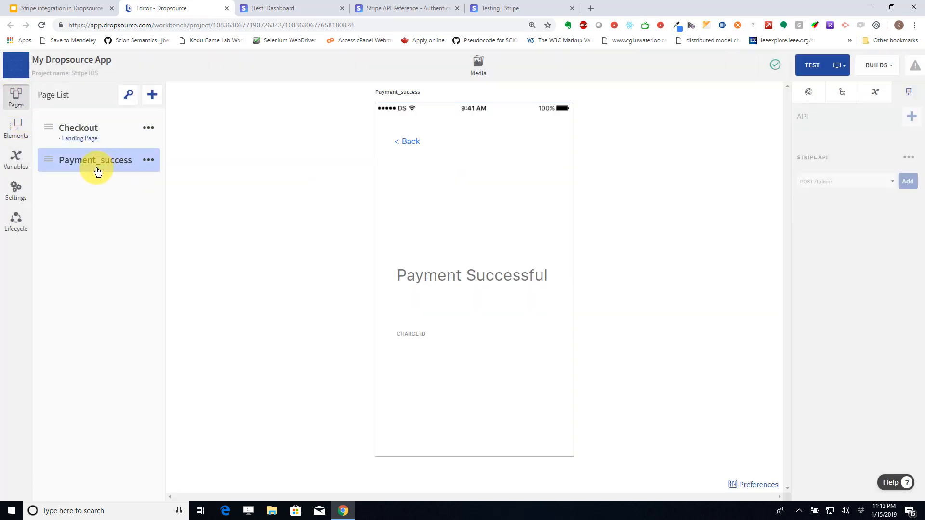
click(874, 93)
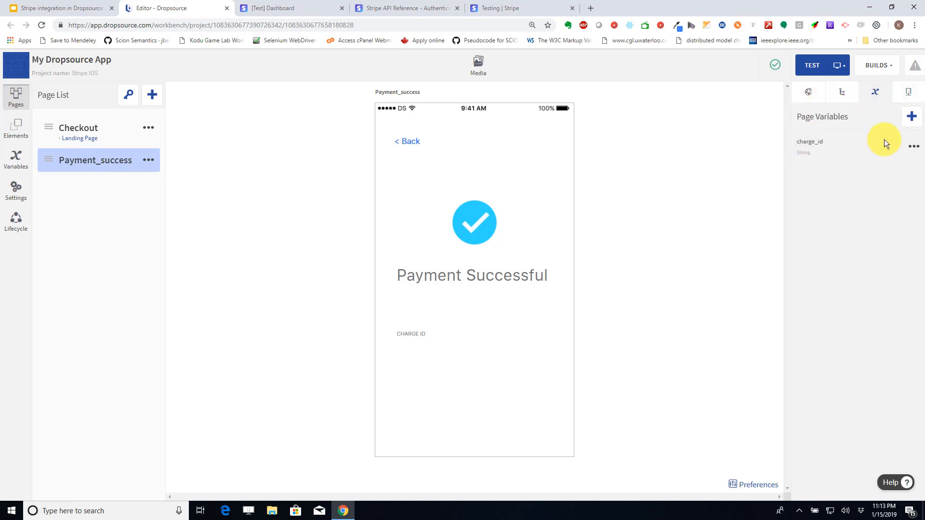
click(913, 146)
click(882, 153)
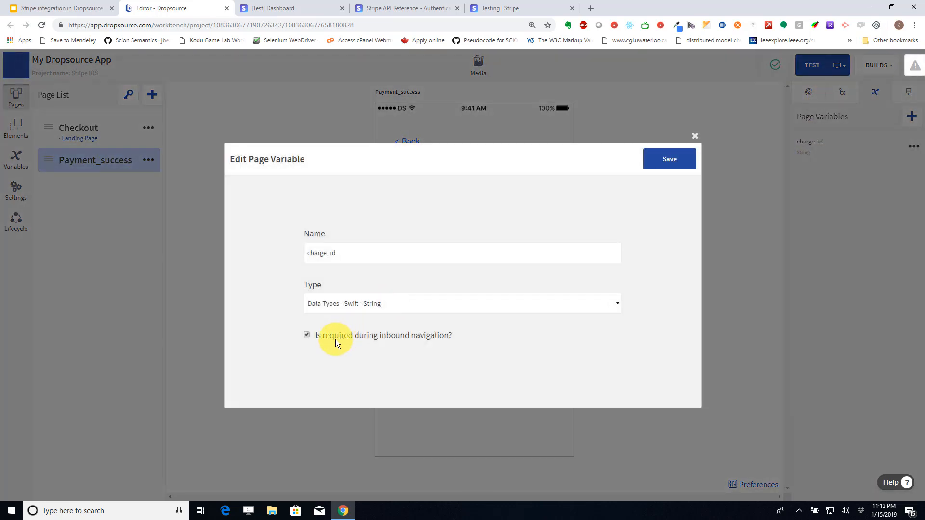
click(683, 150)
- Return to the Checkout page and examine which charge_id source the POST /charges 200 event passes to Payment_success
click(127, 138)
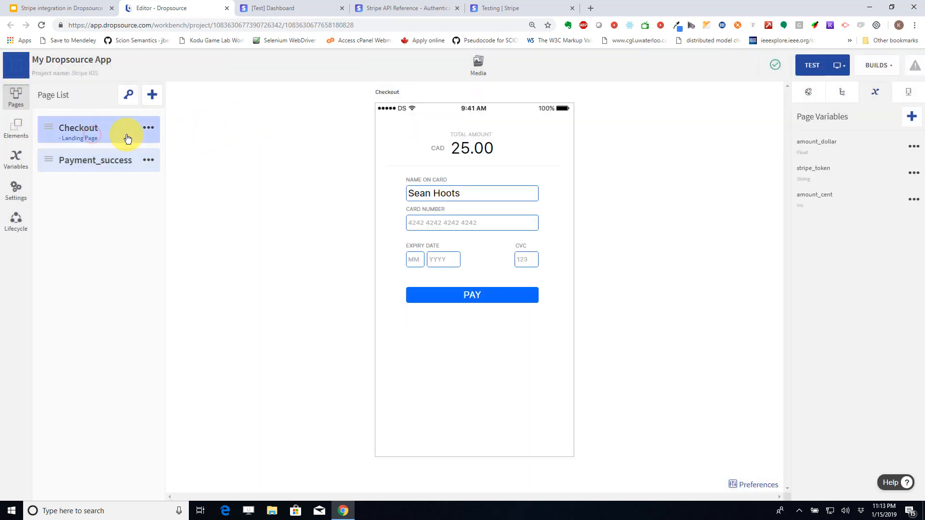
click(908, 92)
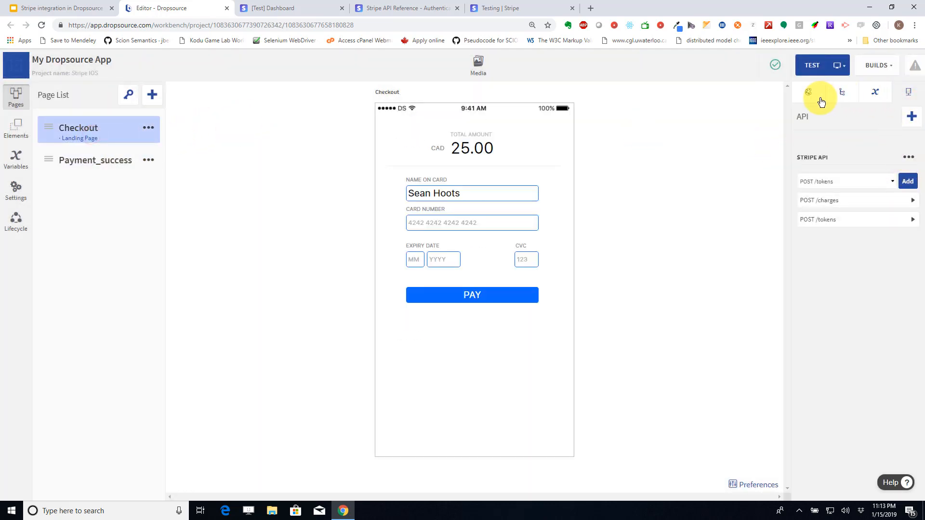
click(848, 199)
click(899, 151)
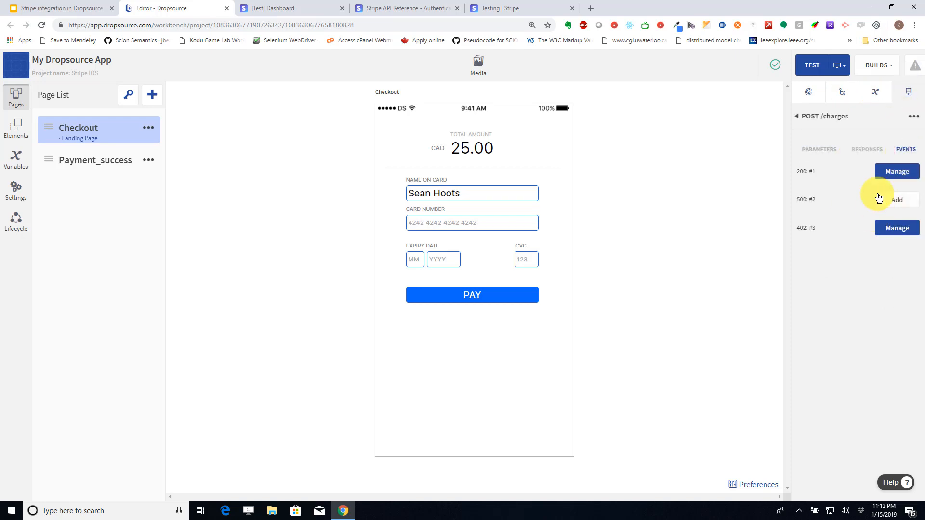
click(892, 172)
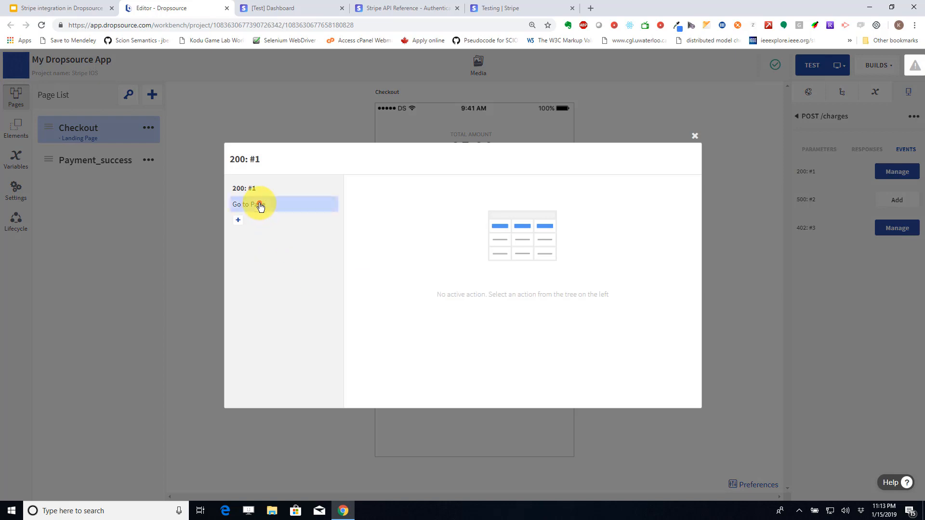
click(258, 204)
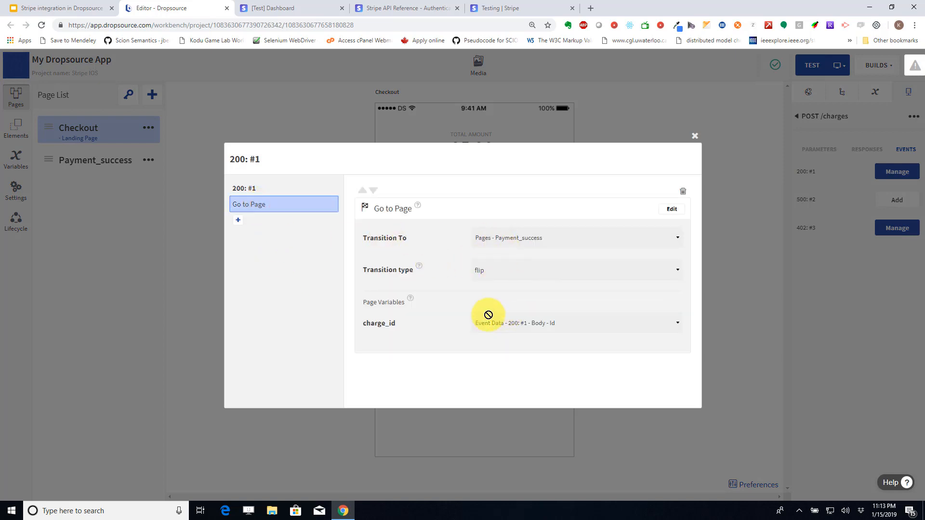
click(696, 137)
click(799, 120)
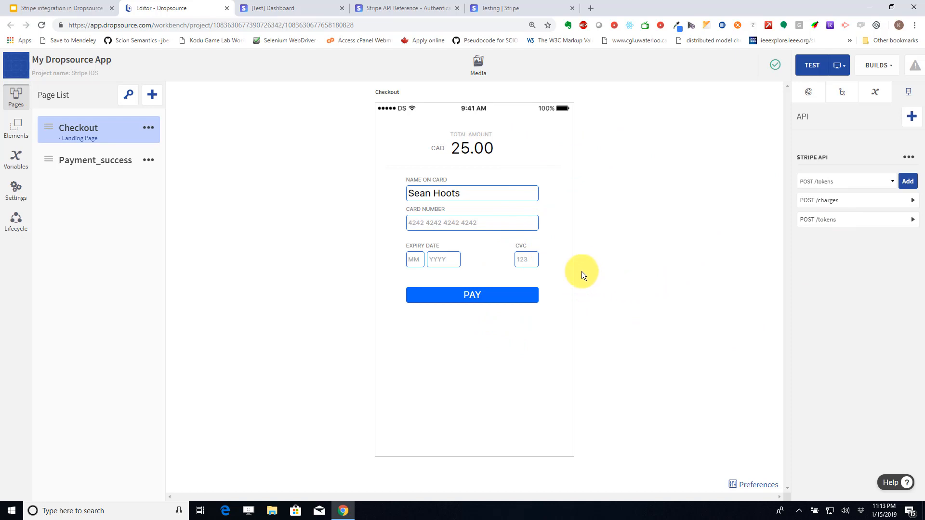
- Examine the PAY button's Tapped event, checking its Run API Request and Show Progress Overlay actions
click(463, 295)
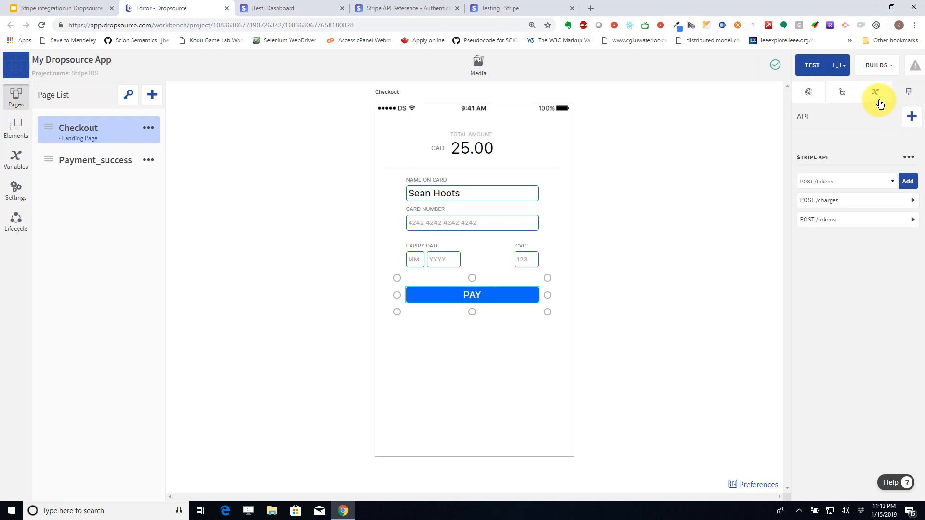
click(808, 91)
click(894, 148)
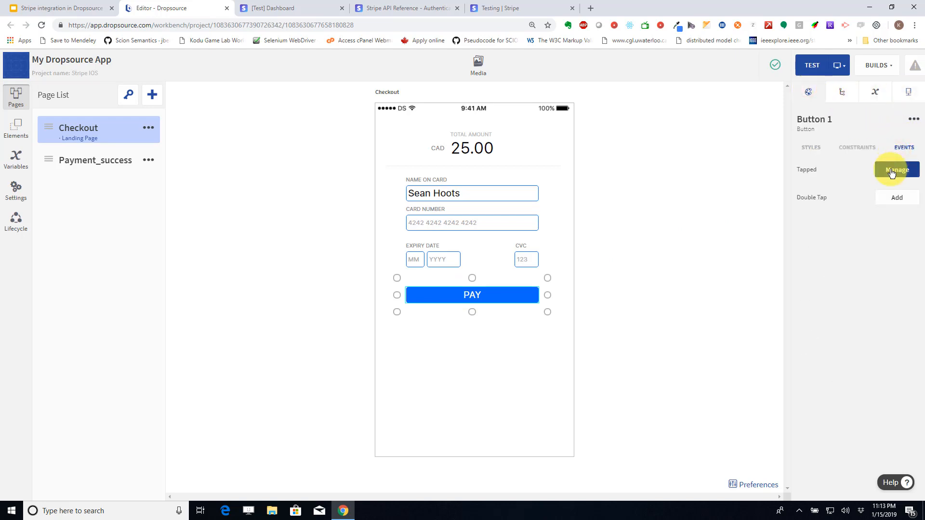
click(894, 170)
click(271, 204)
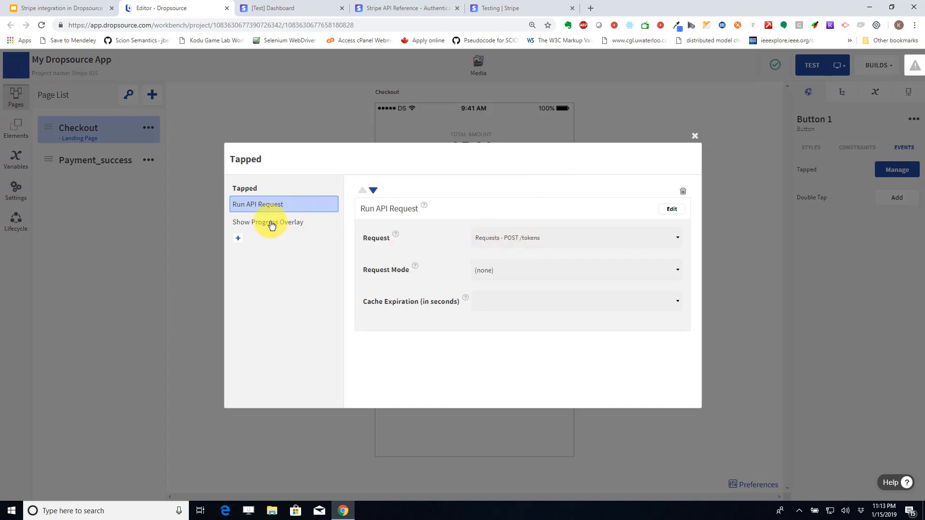
click(288, 225)
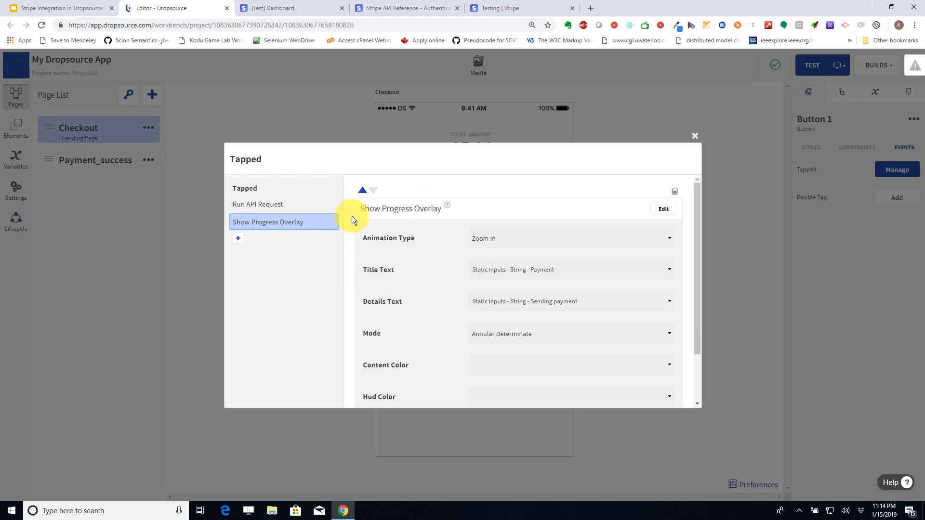
click(695, 137)
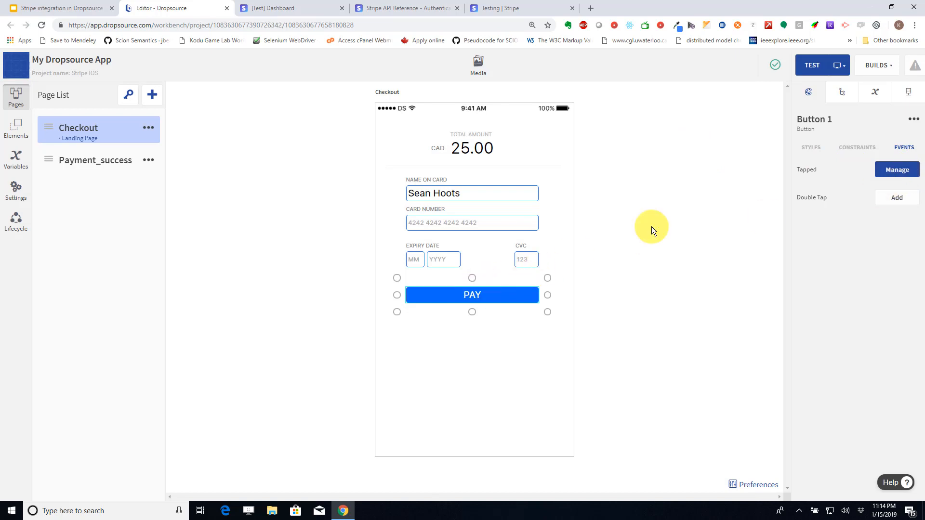
- Examine each action of the POST /tokens 200 event: both Set Value actions, the math expression and the API request
click(908, 92)
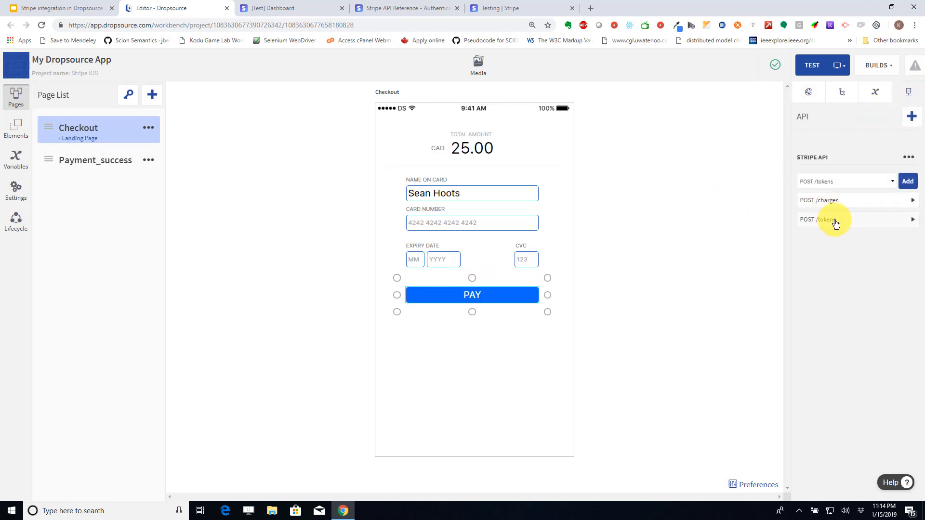
click(834, 221)
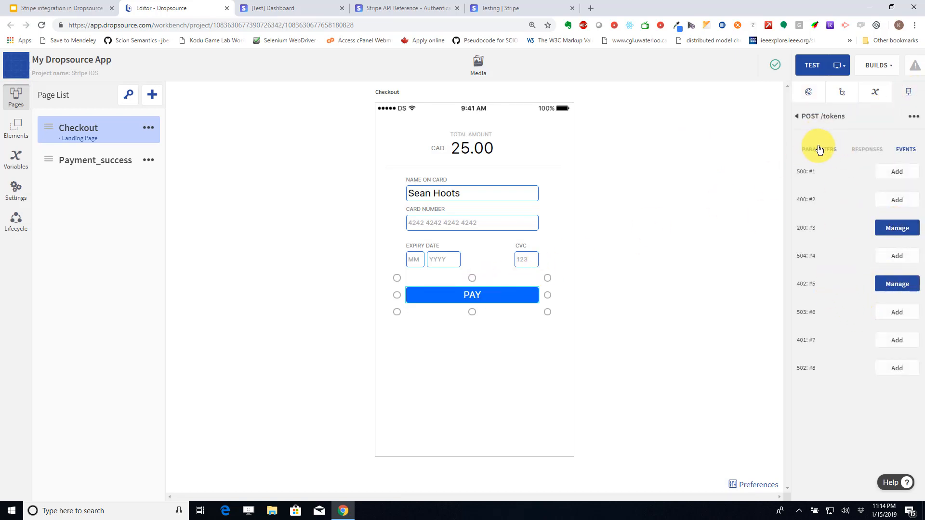
click(894, 233)
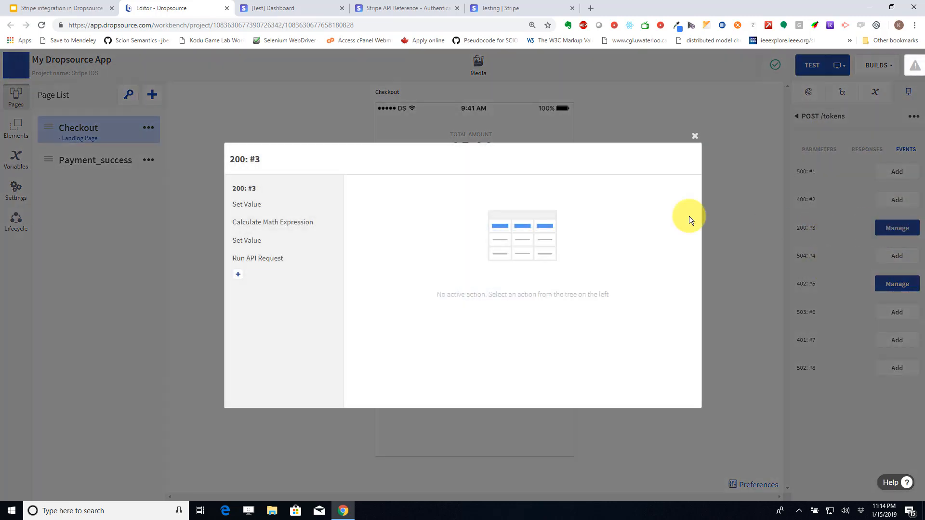
click(255, 208)
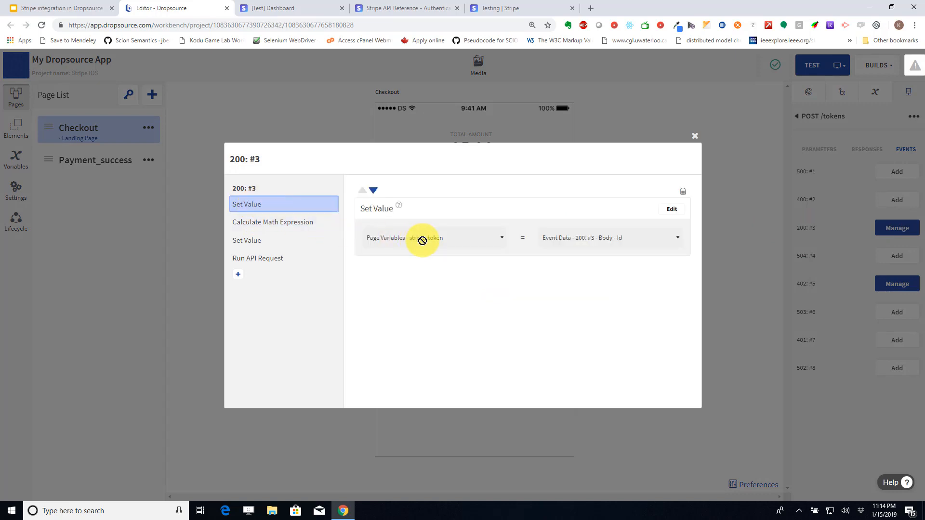
click(275, 224)
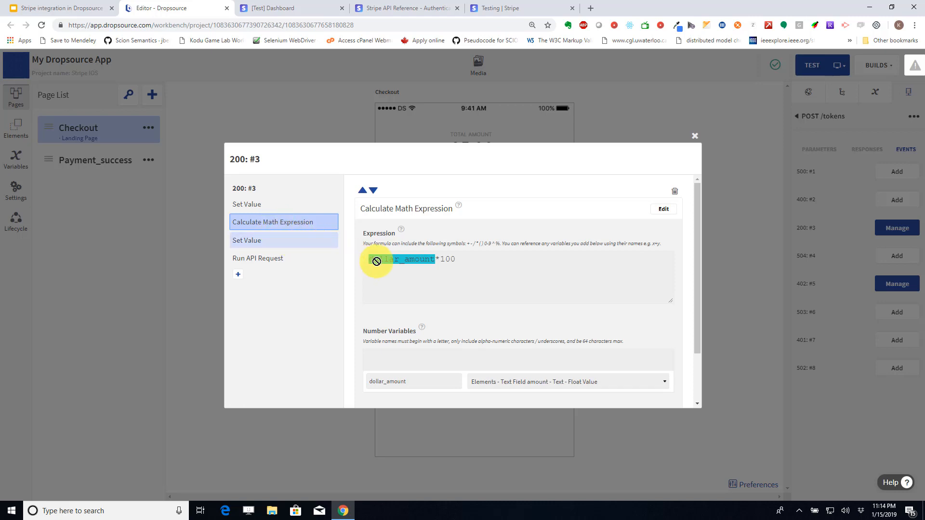
click(256, 243)
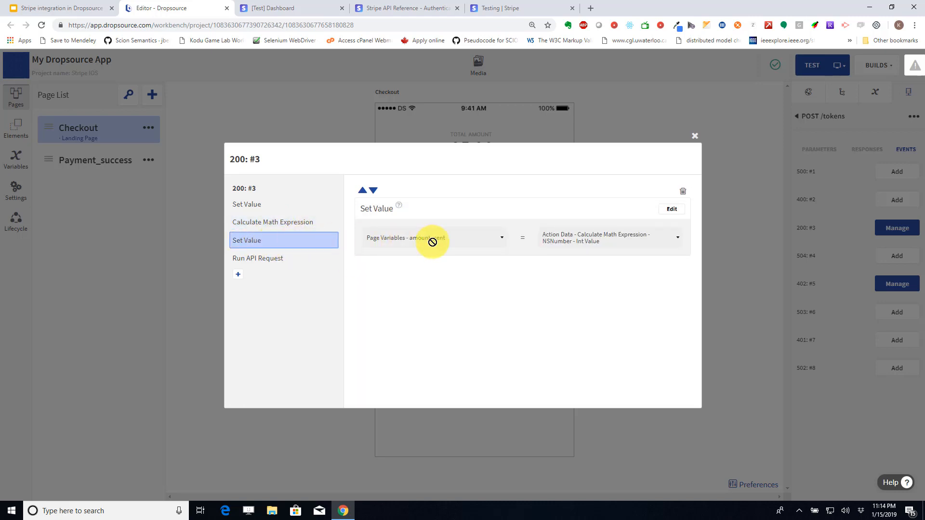
click(264, 264)
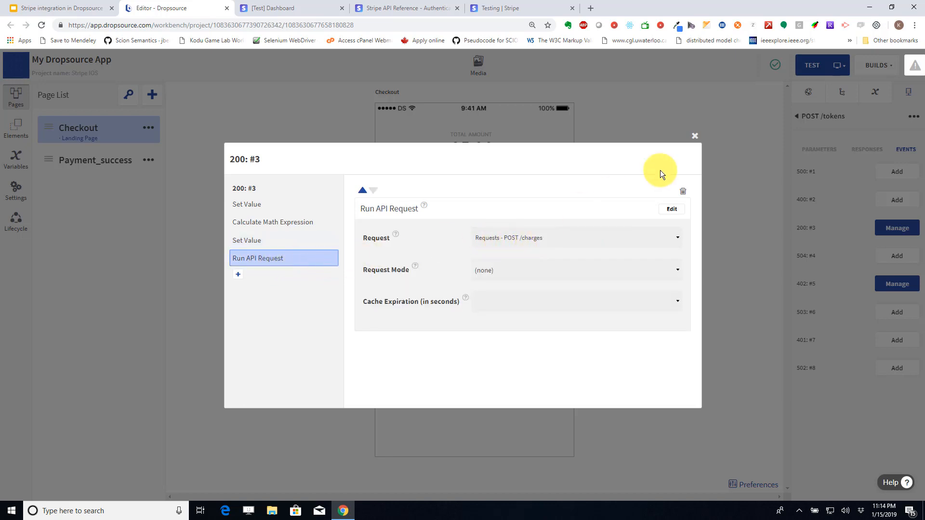
click(695, 137)
- Go back to POST /charges and review the Go to Page action of its 200 event again
click(794, 117)
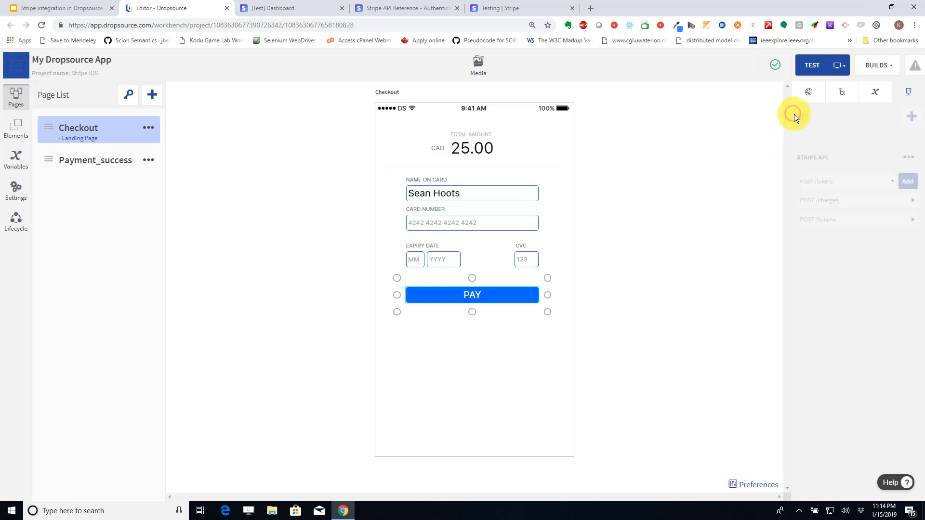
click(850, 218)
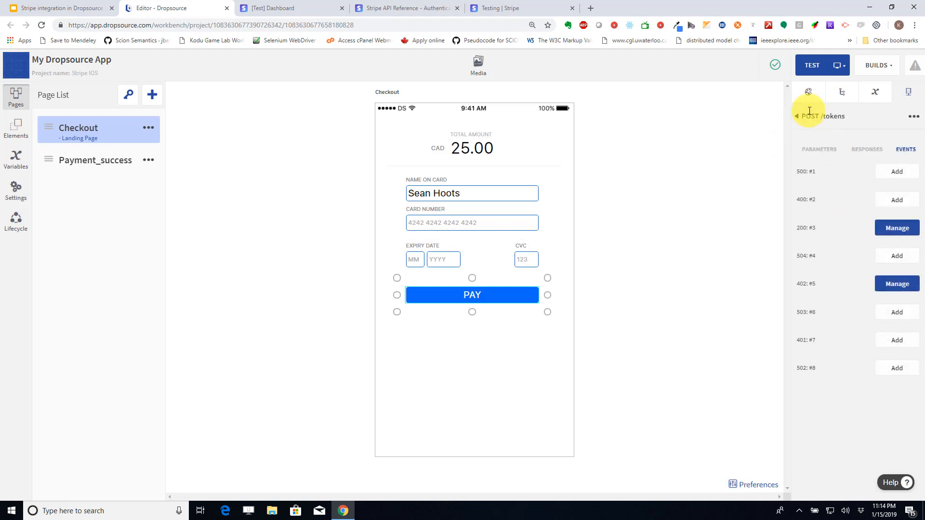
click(793, 117)
click(861, 207)
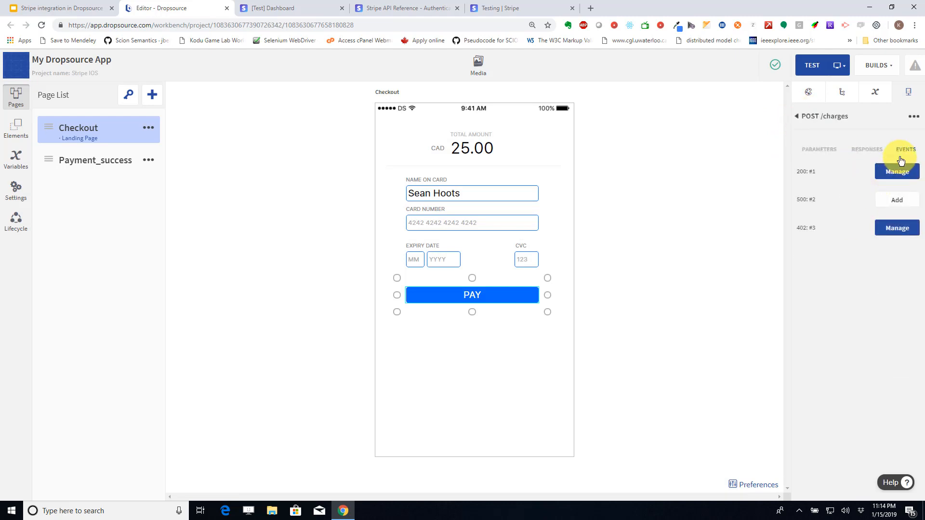
click(893, 172)
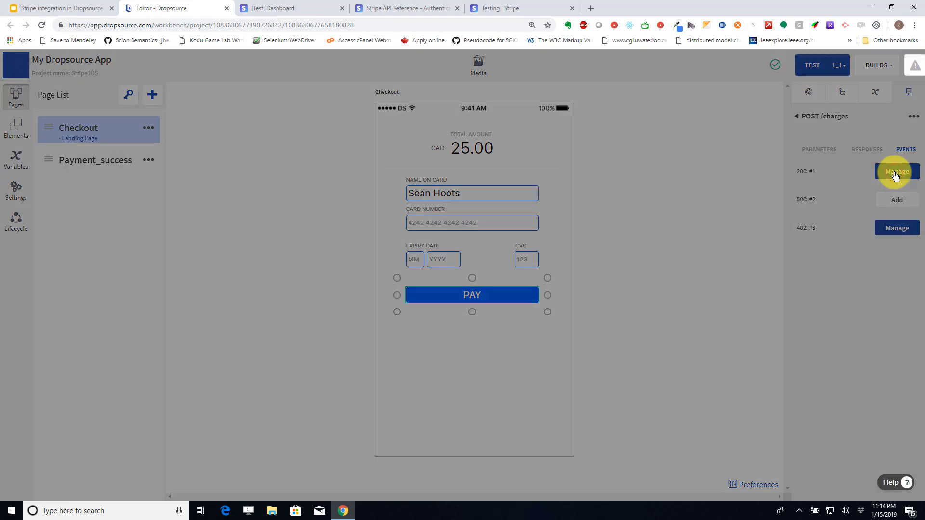
click(248, 204)
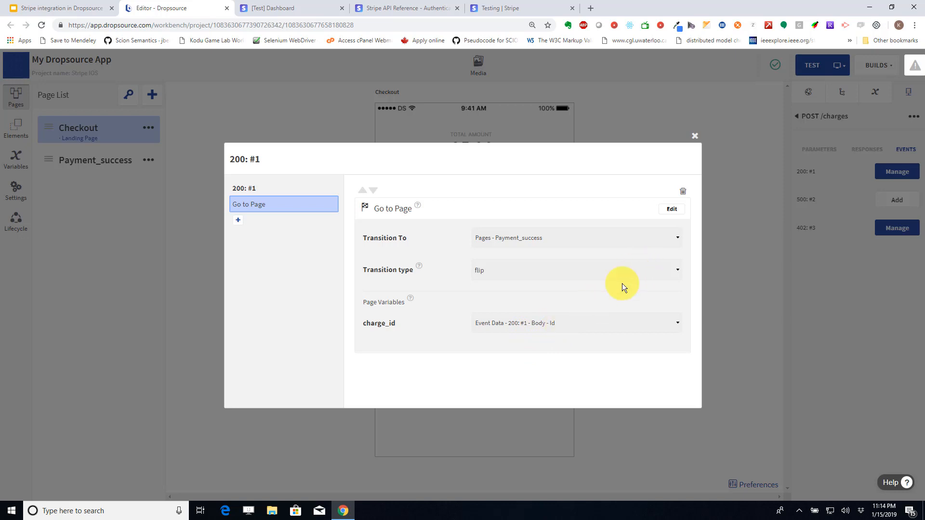
click(699, 133)
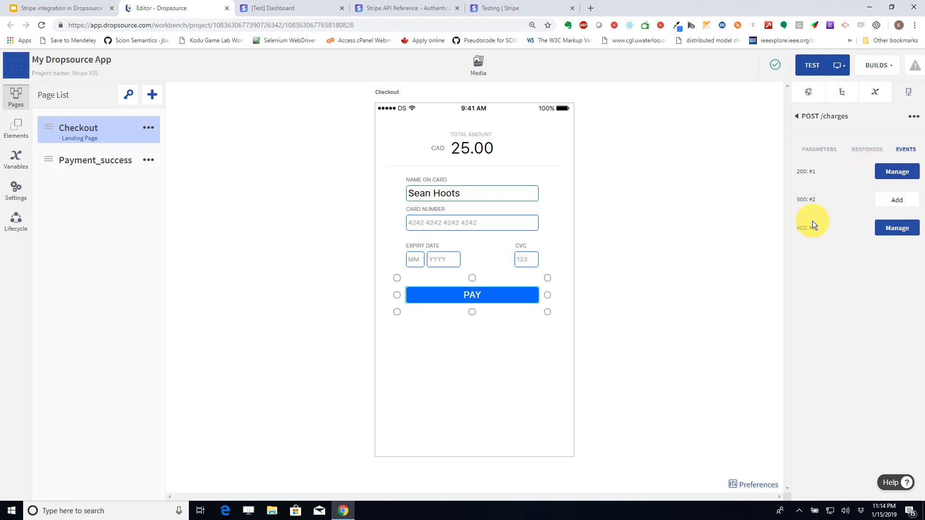
- Examine the Hide Progress Overlay action of the POST /charges 402 event and the action list of its 200 event
drag(799, 226, 814, 224)
click(799, 227)
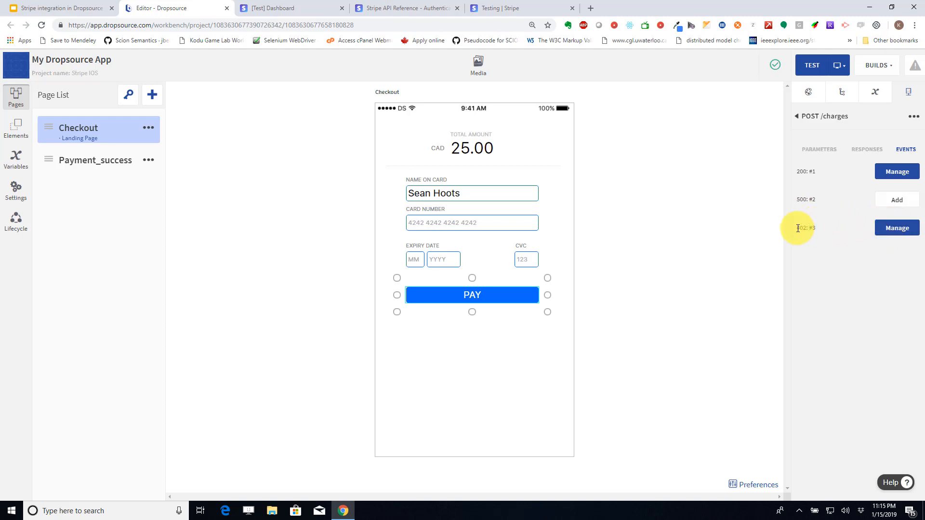
click(891, 232)
click(279, 208)
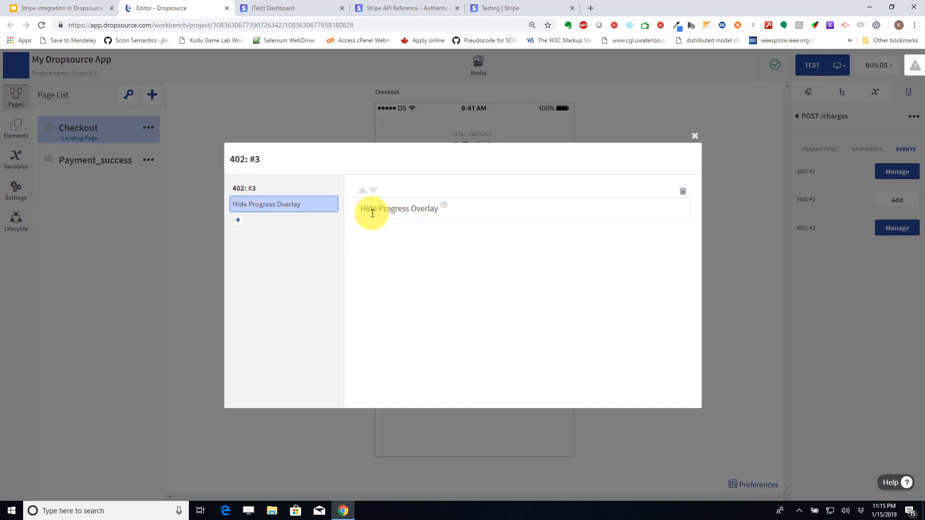
click(692, 141)
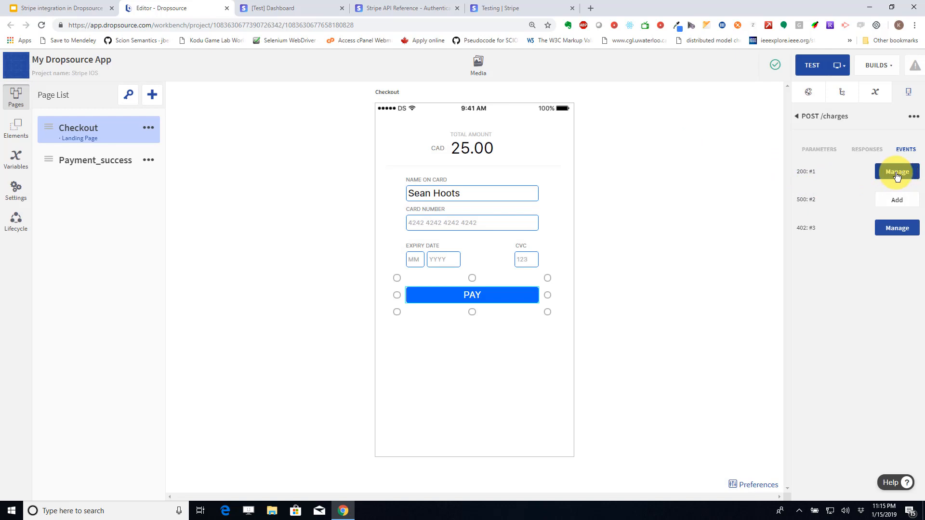
click(897, 173)
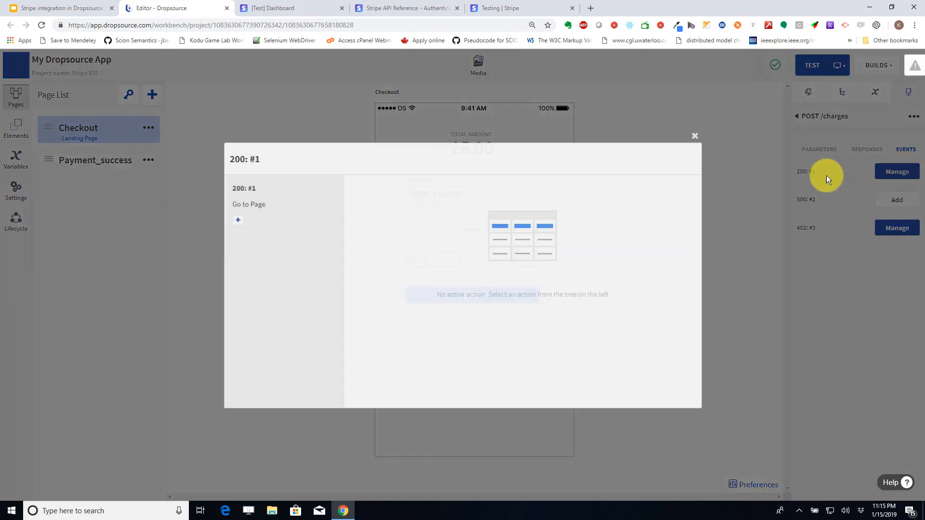
click(697, 138)
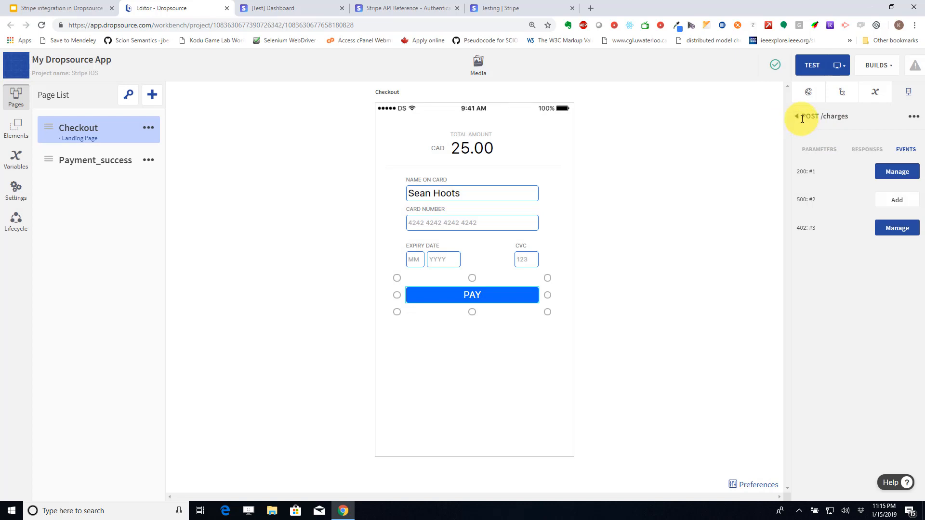
- Look over the action list of the POST /tokens 200 event, then return to the Stripe API request list
click(802, 118)
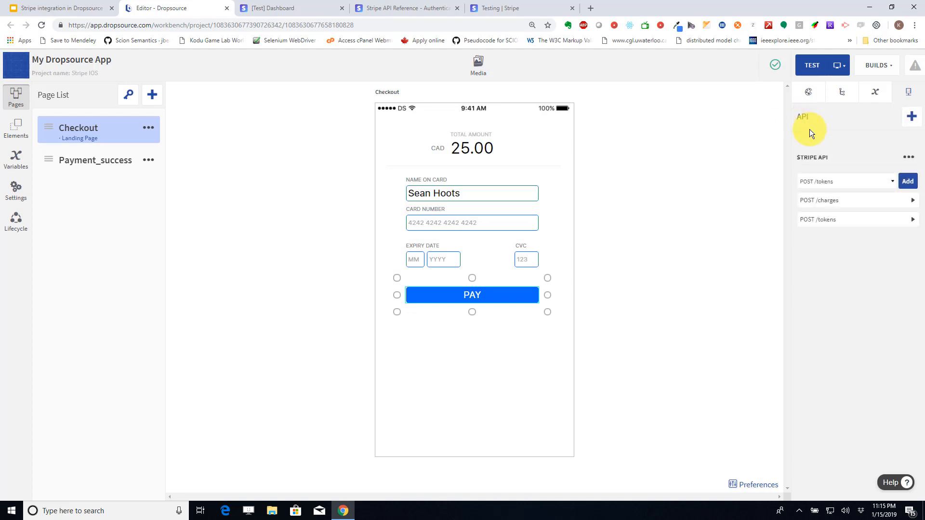
click(858, 222)
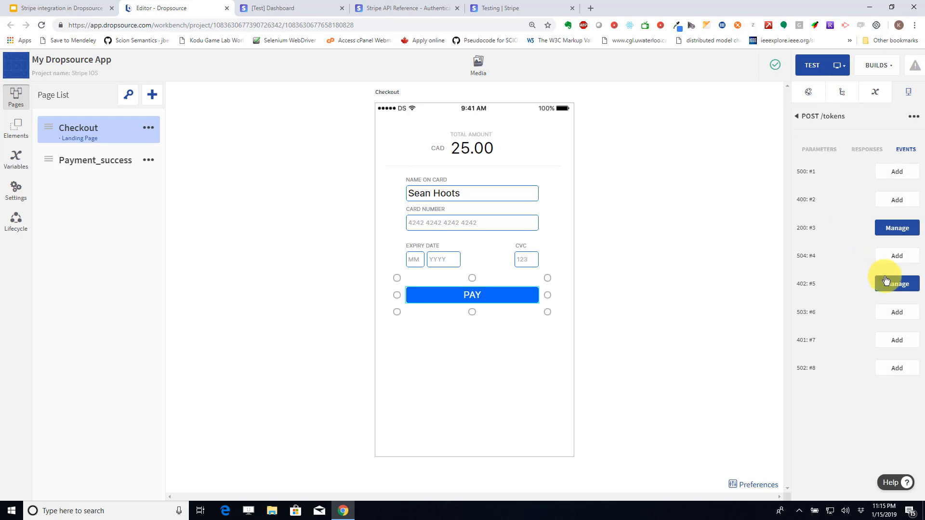
click(887, 228)
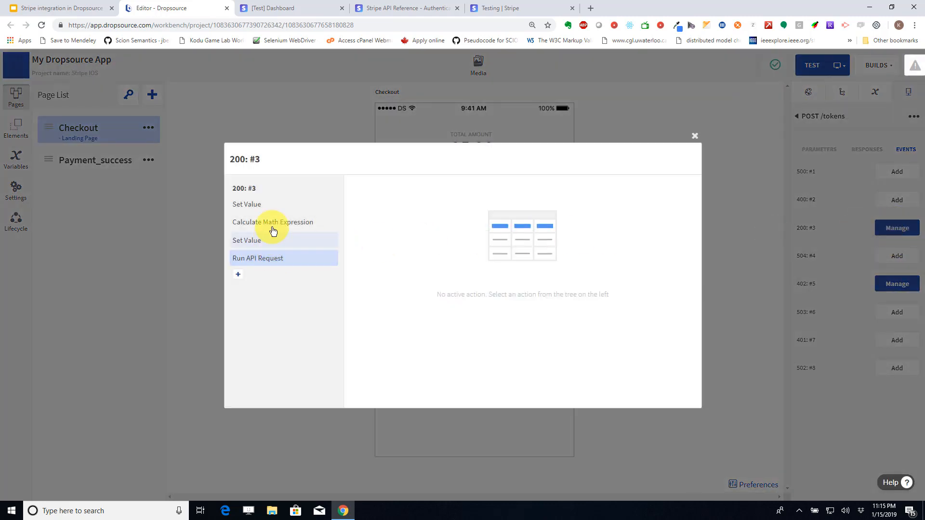
click(695, 135)
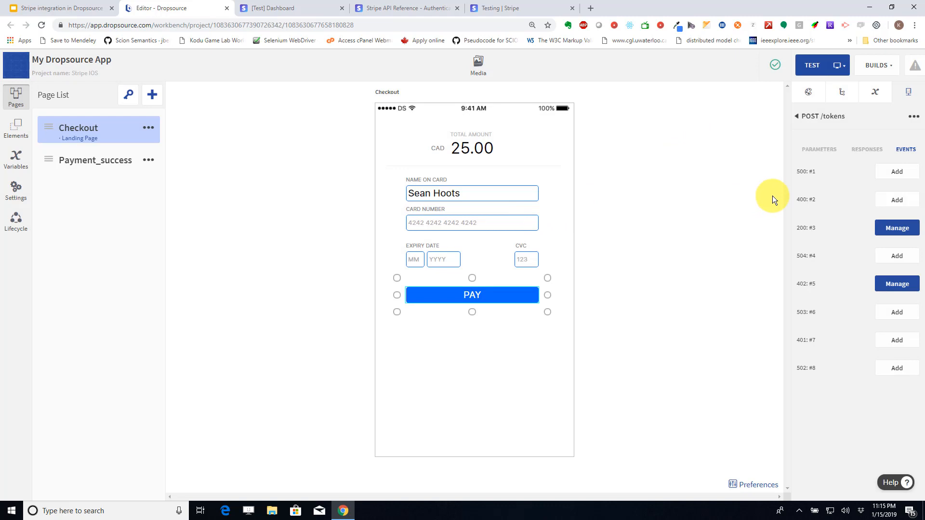
click(641, 245)
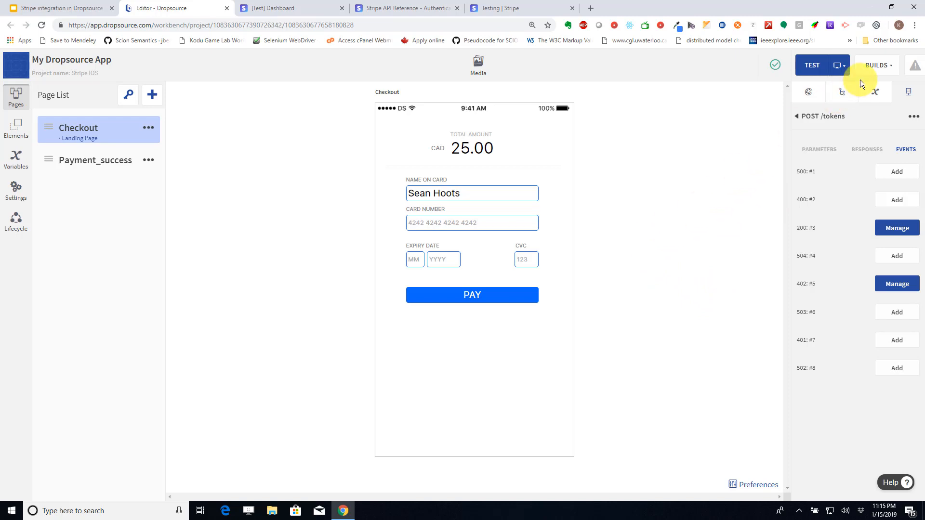
click(793, 118)
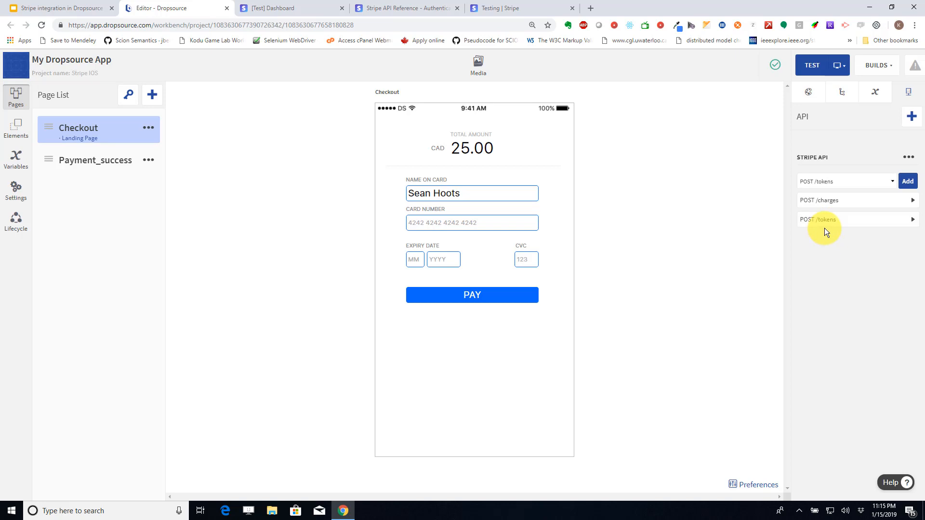
- Switch to the Stripe integration outline in Google Slides and deselect its list text box to review the workflow steps
click(86, 8)
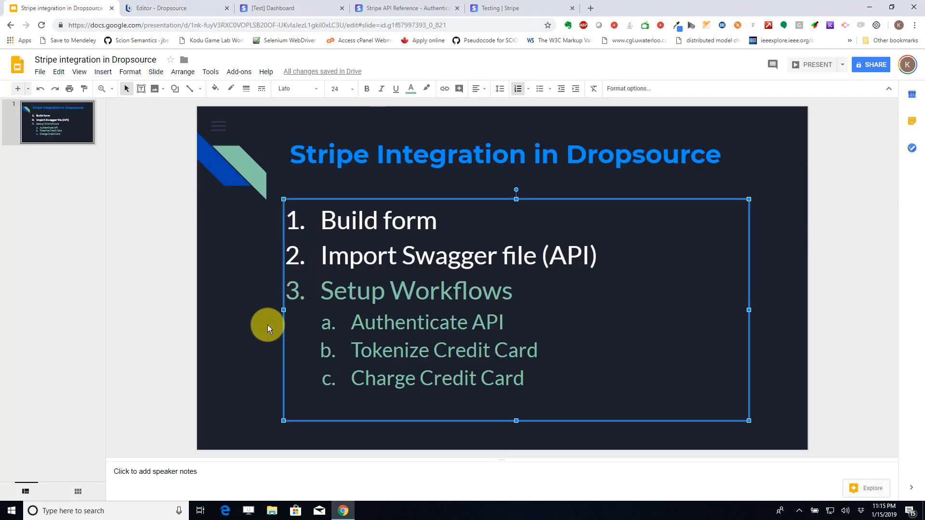
click(267, 324)
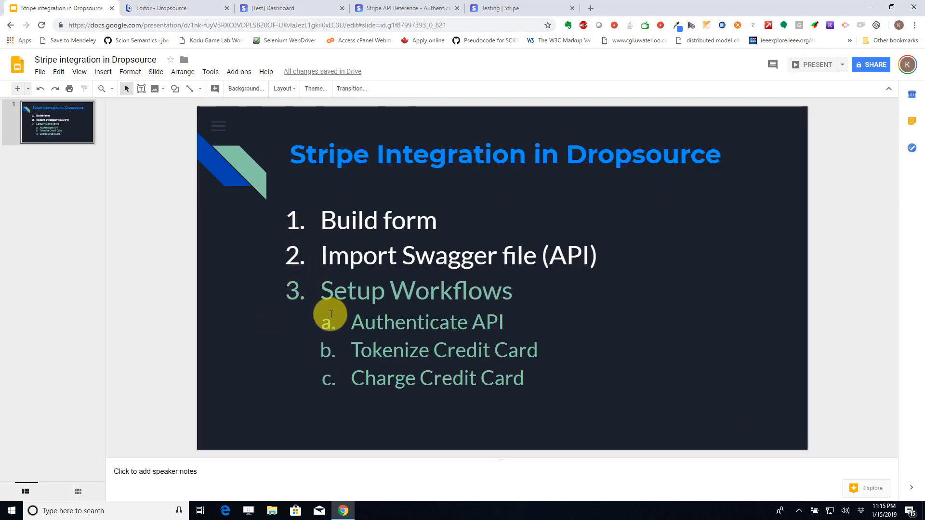